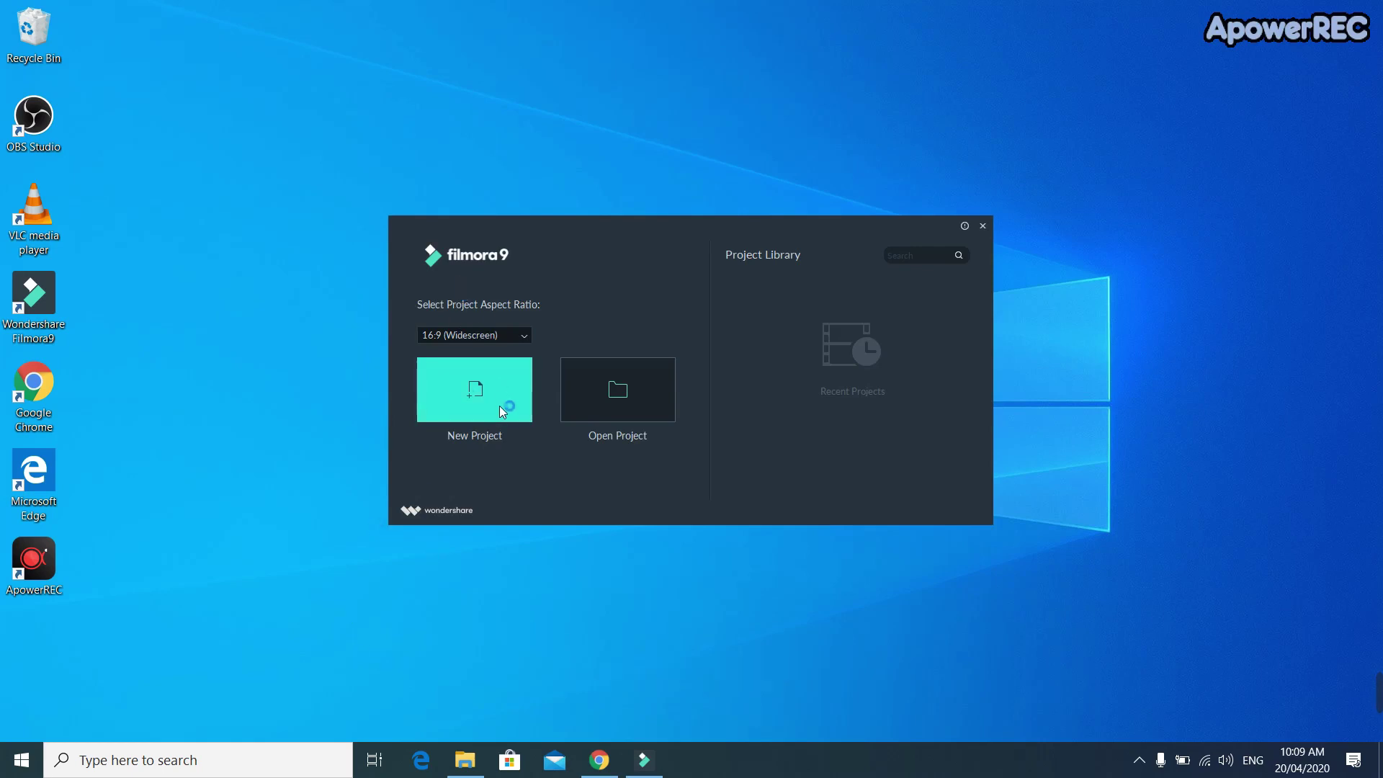
Create a new project with the 16:9 (Widescreen) aspect ratio.
left_click(520, 335)
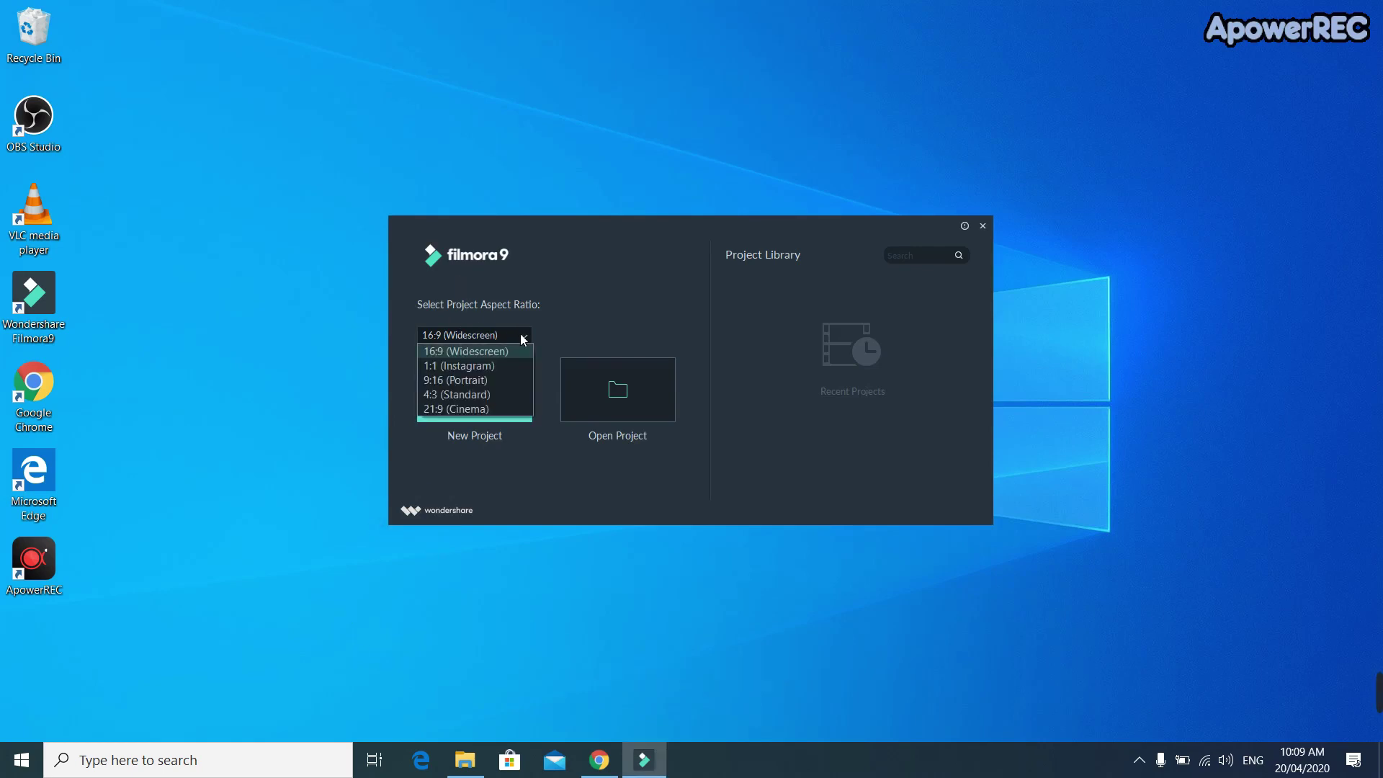
left_click(569, 322)
left_click(494, 400)
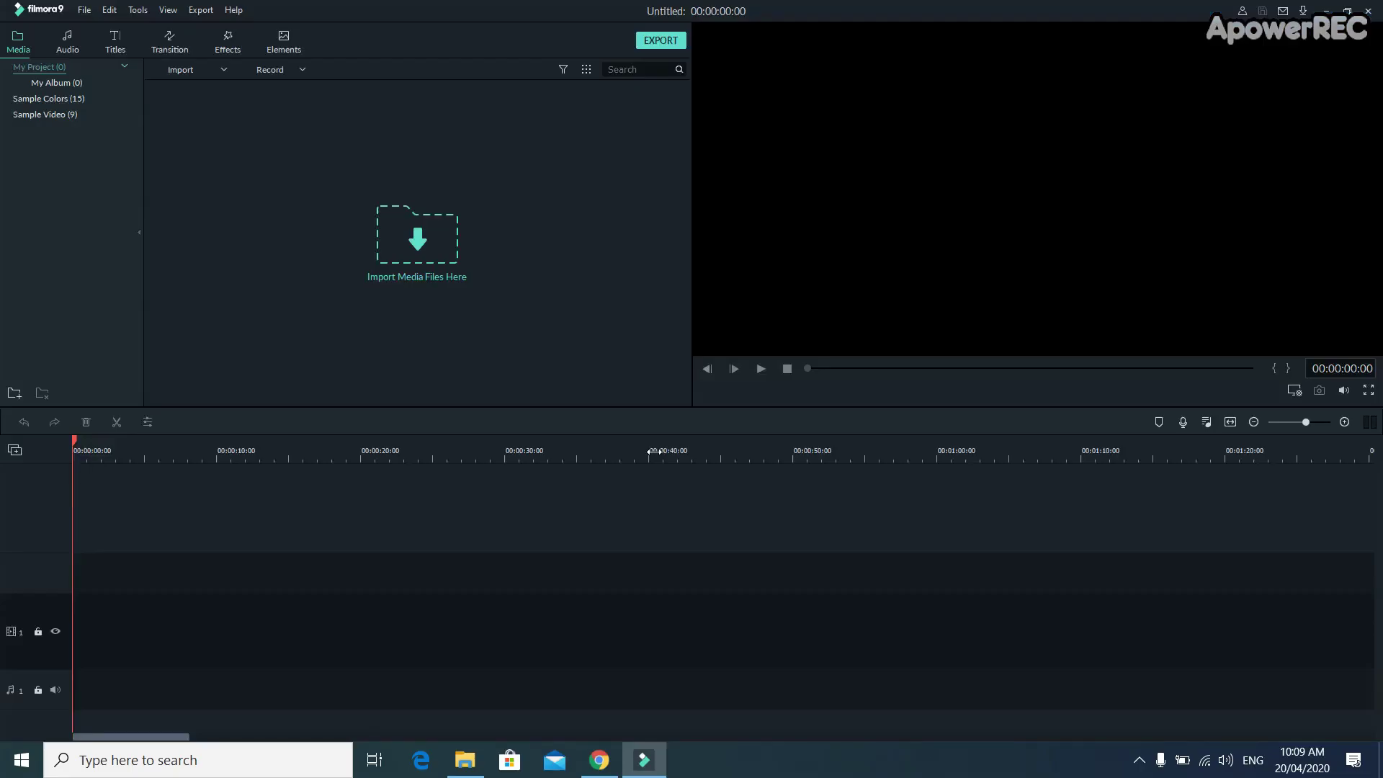
mouse_move(1367, 692)
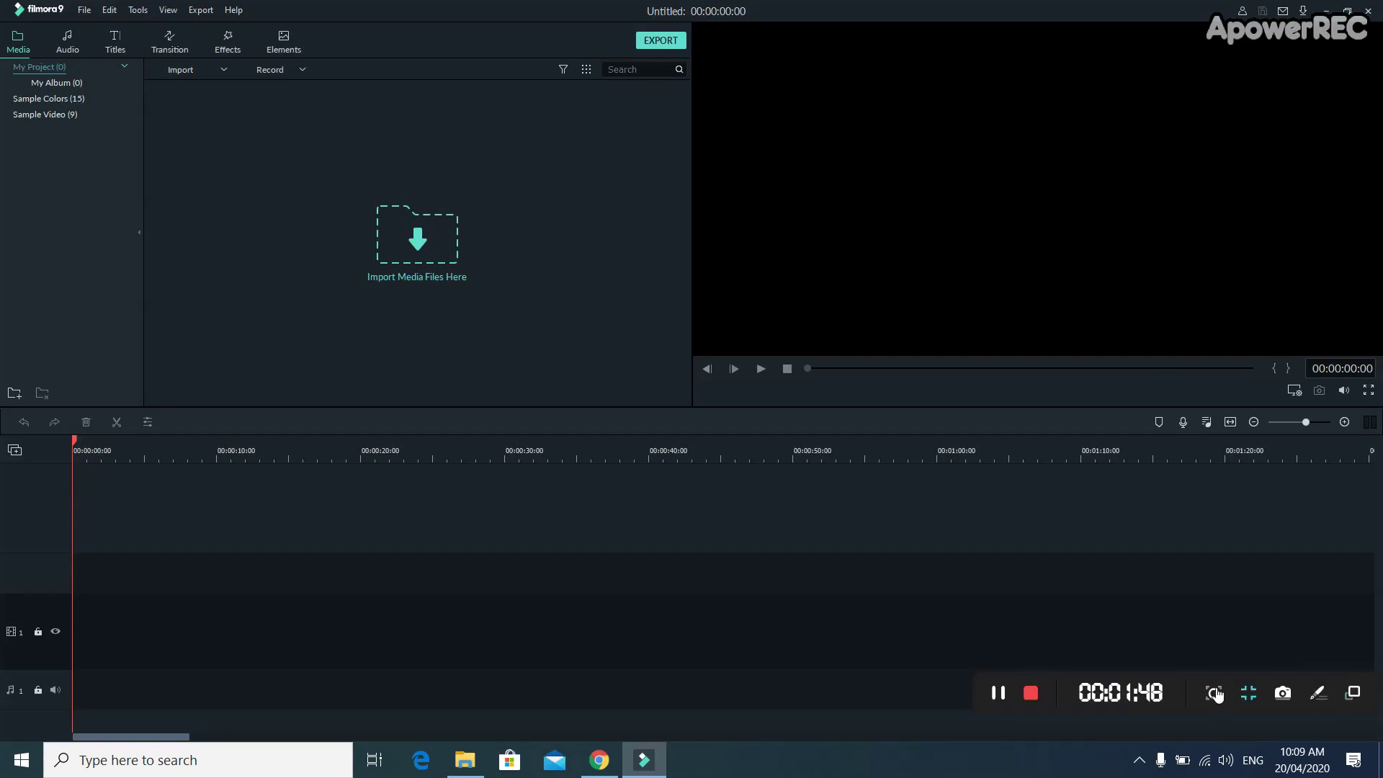
left_click(1032, 695)
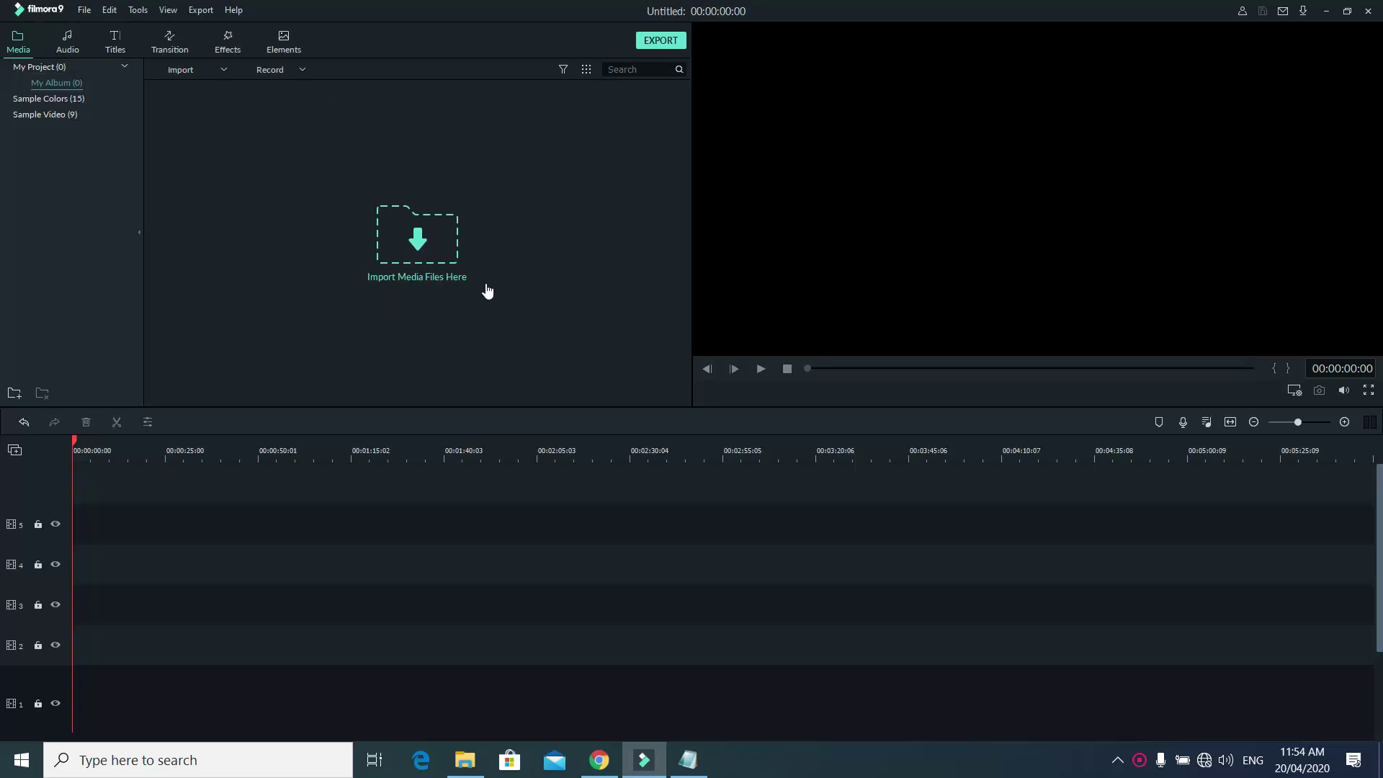
Import the JPB - High [NCS Release], Pexels Videos 2239241 and production ID_4055888 files from the Desktop into the project media.
left_click(442, 255)
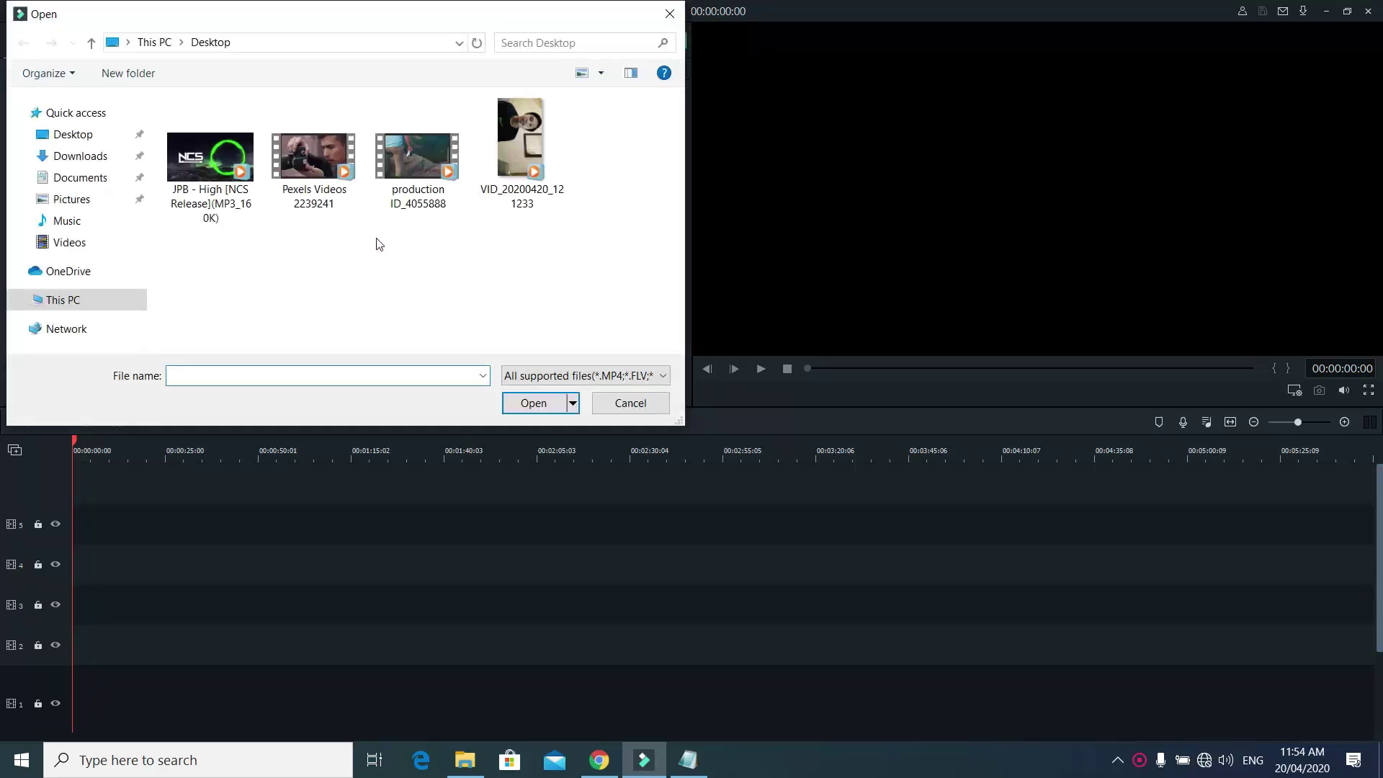
left_click_drag(420, 264, 205, 162)
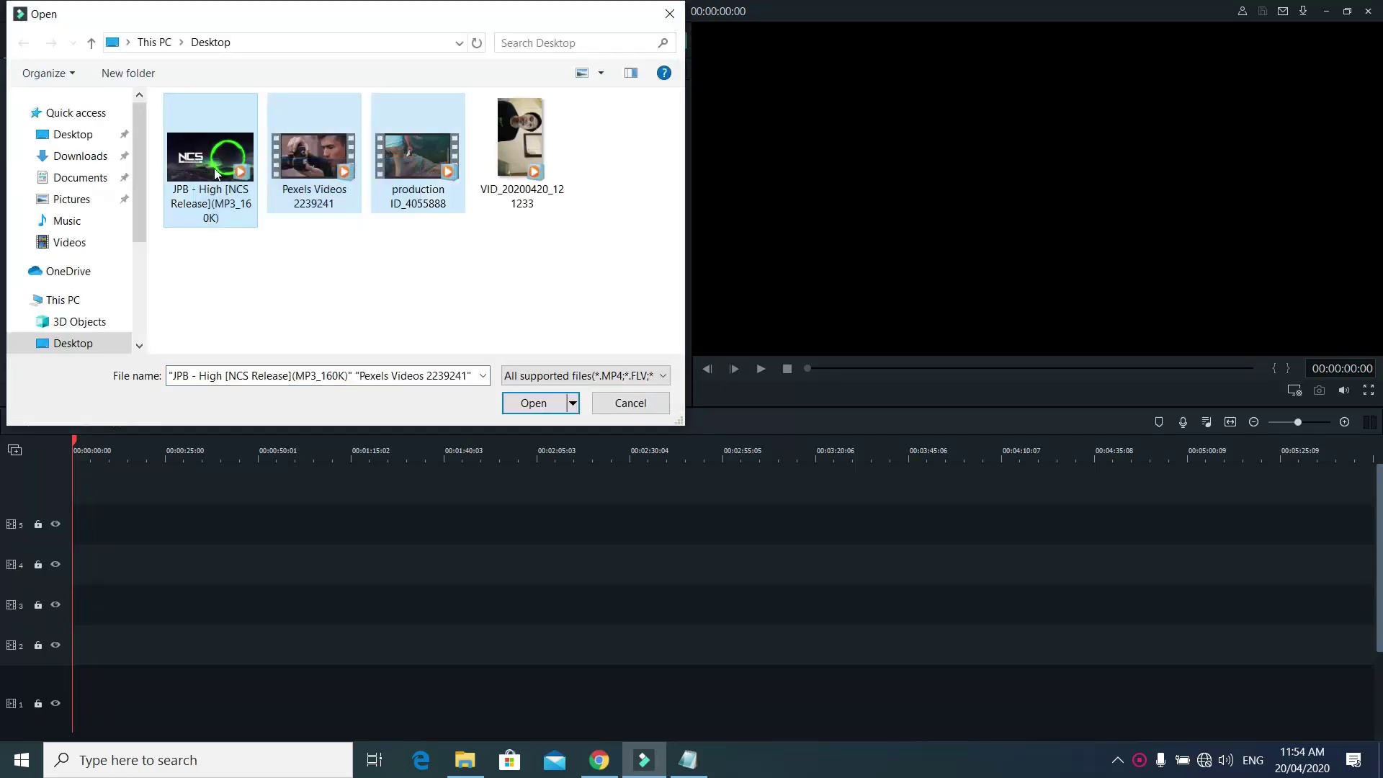
left_click_drag(403, 239, 214, 159)
left_click(525, 404)
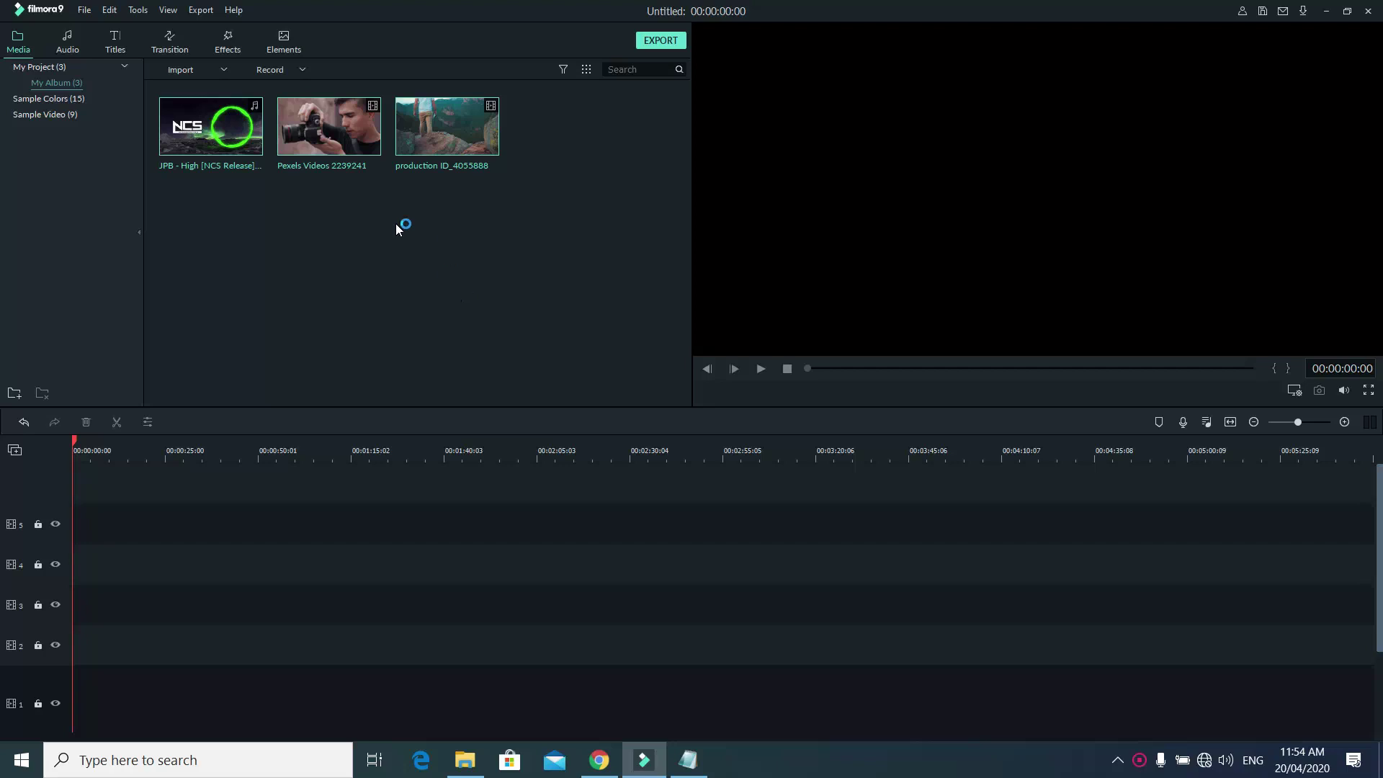
Place the Pexels Videos 2239241 clip at the start of video track 2 and match the project settings to the media.
mouse_move(353, 157)
left_click_drag(349, 146, 393, 288)
left_click_drag(353, 136, 70, 645)
left_click_drag(120, 583, 120, 584)
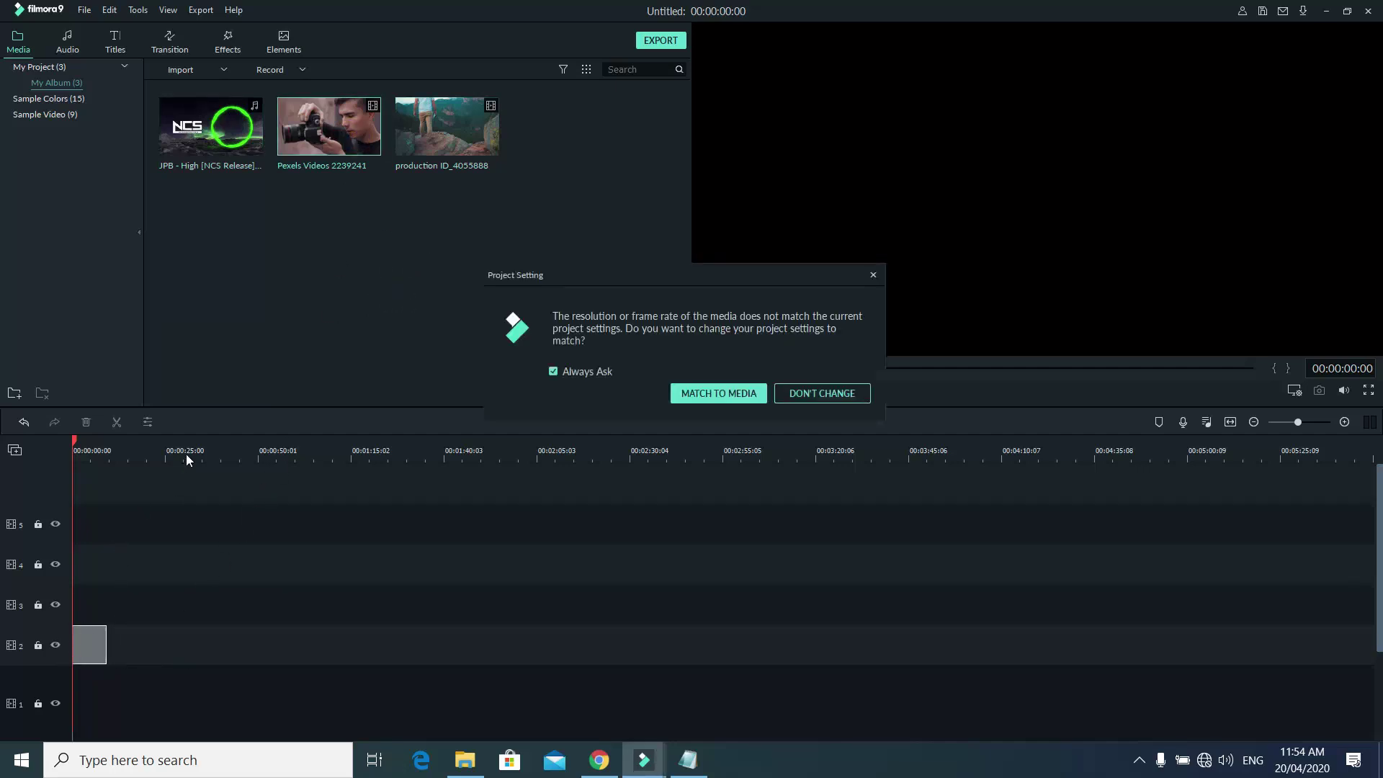
left_click(700, 393)
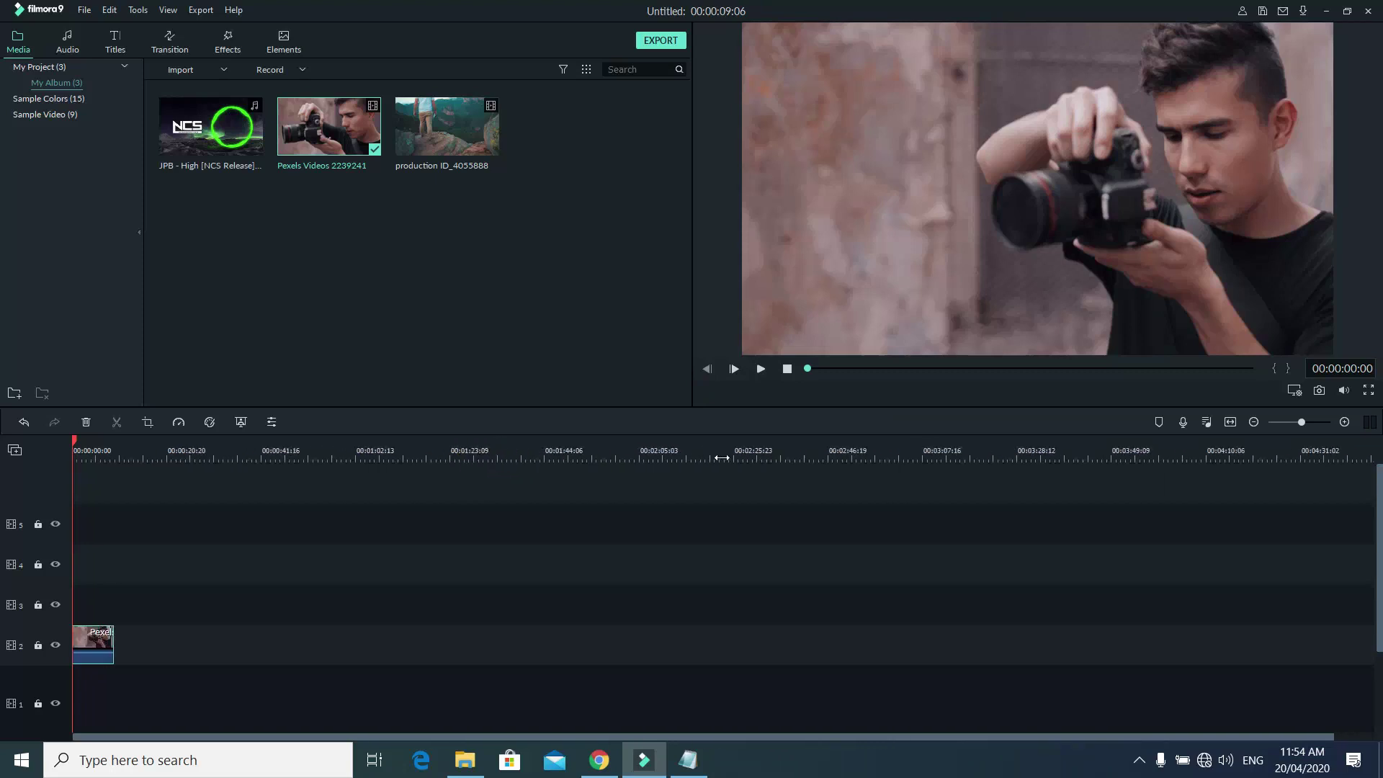
Try splitting the Pexels Videos 2239241 clip at about 00:00:05:16.
key("space")
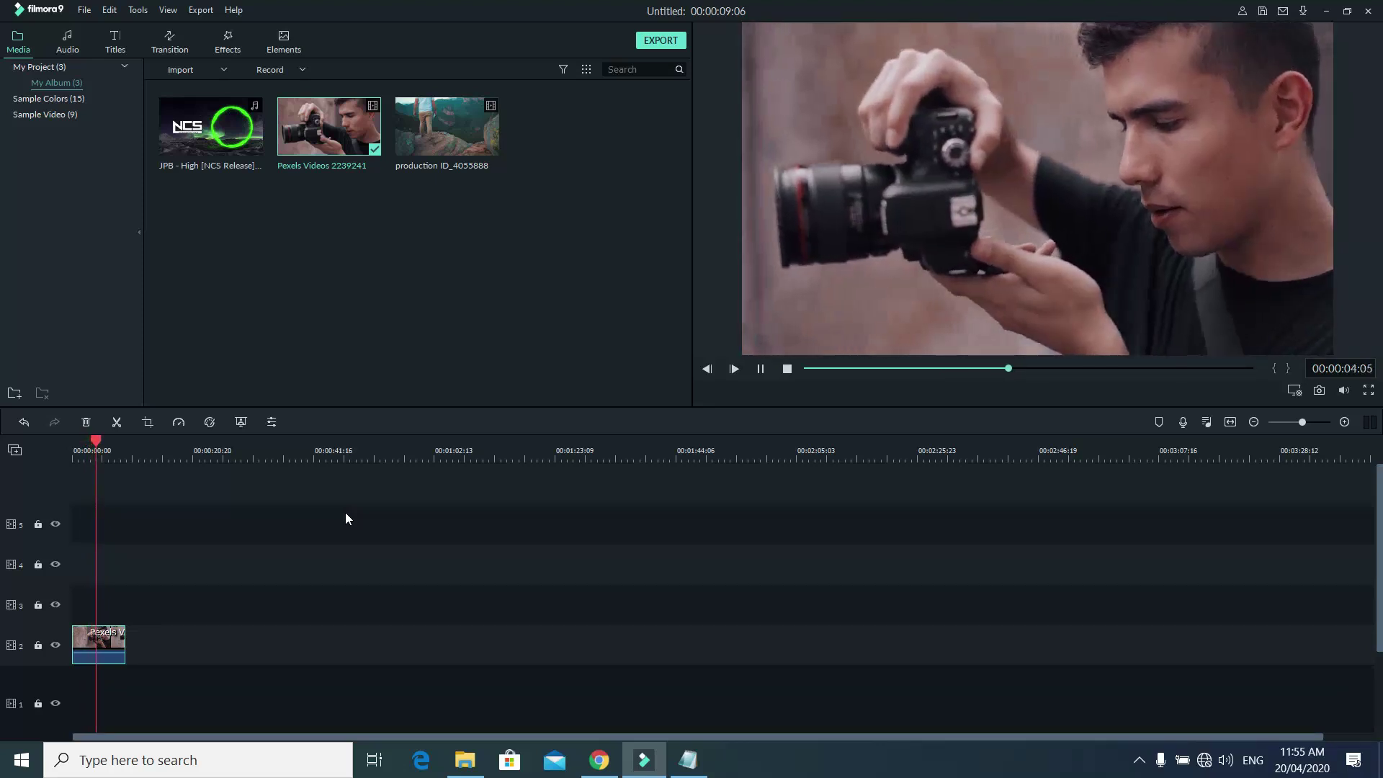
key("space")
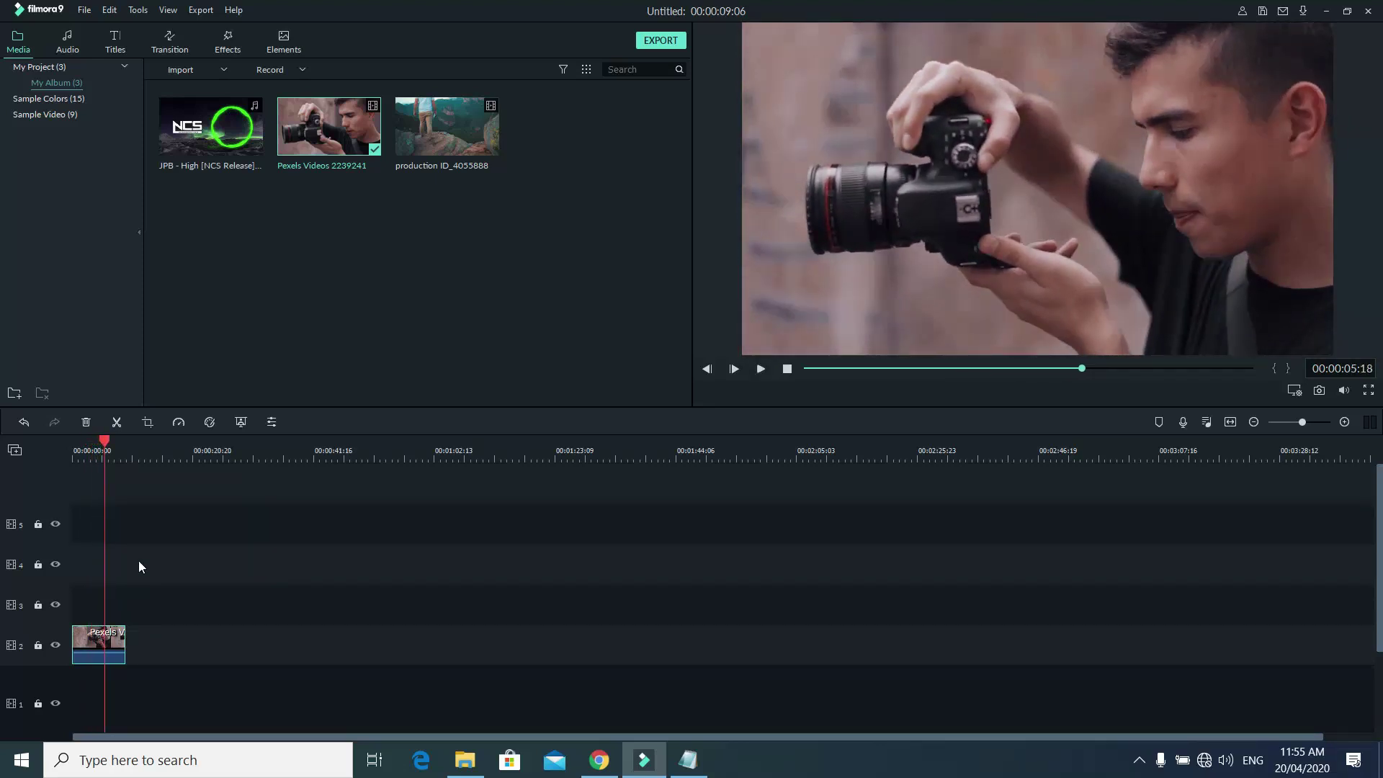
left_click(116, 423)
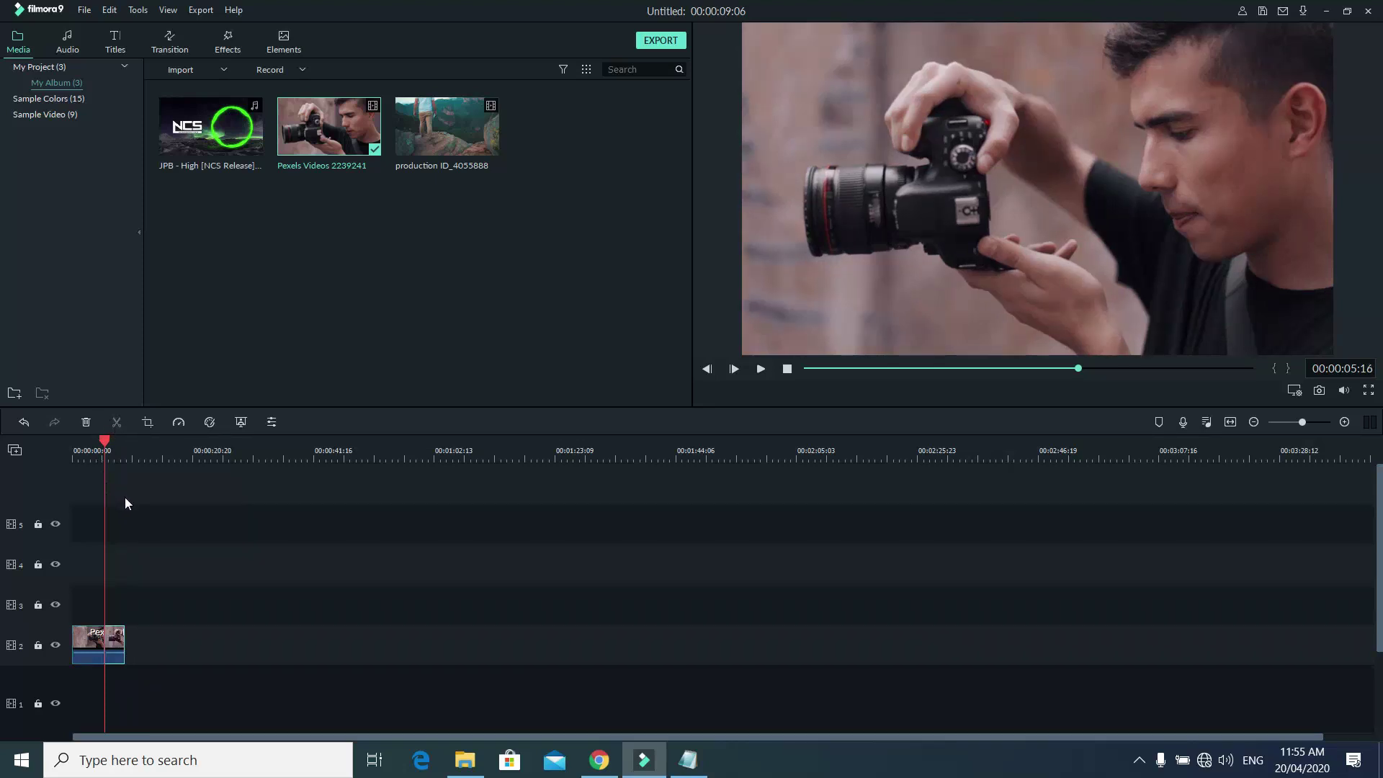
key("ctrl+z")
Split the Pexels Videos 2239241 clip at 00:00:06:14 and delete the part after the cut.
mouse_move(105, 441)
left_mouse_down()
mouse_move(58, 447)
mouse_move(110, 457)
left_mouse_up()
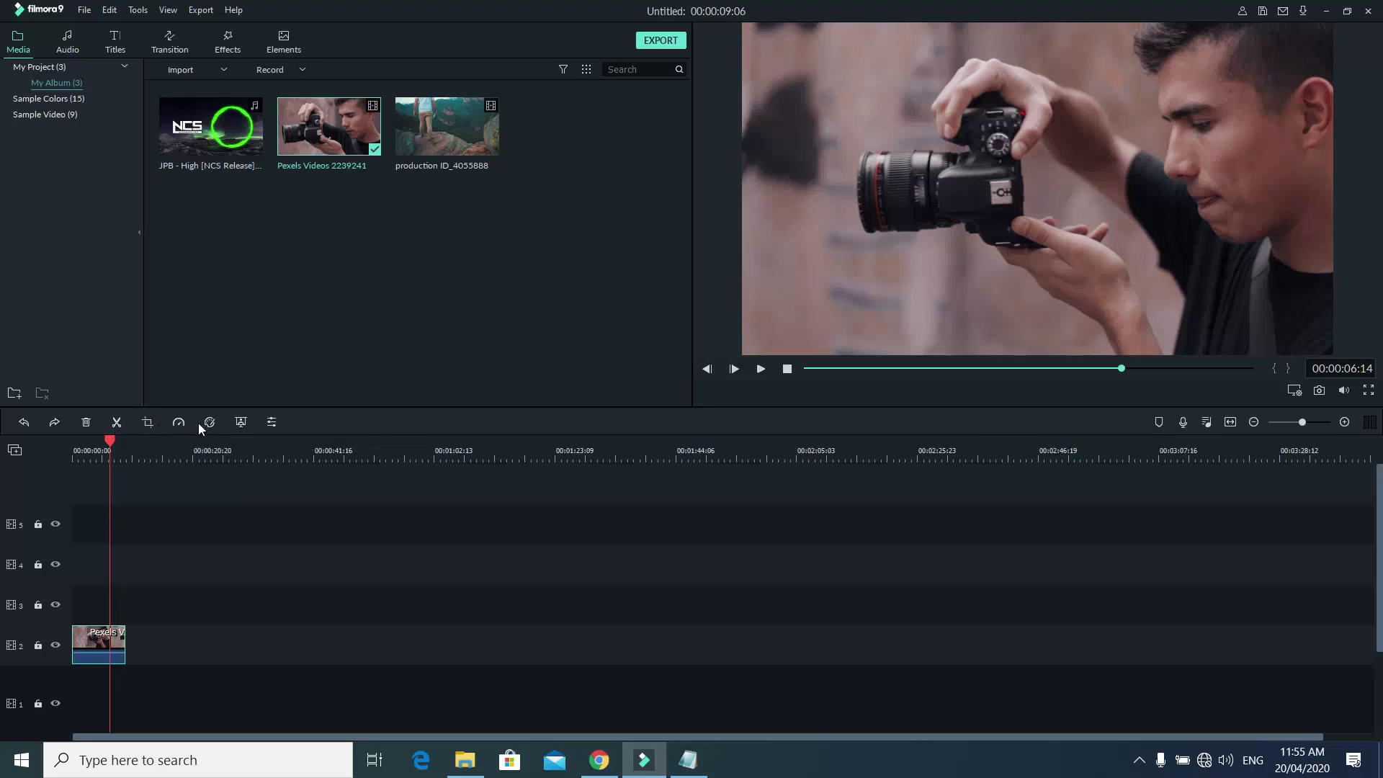
left_click(117, 420)
left_click_drag(119, 640, 243, 646)
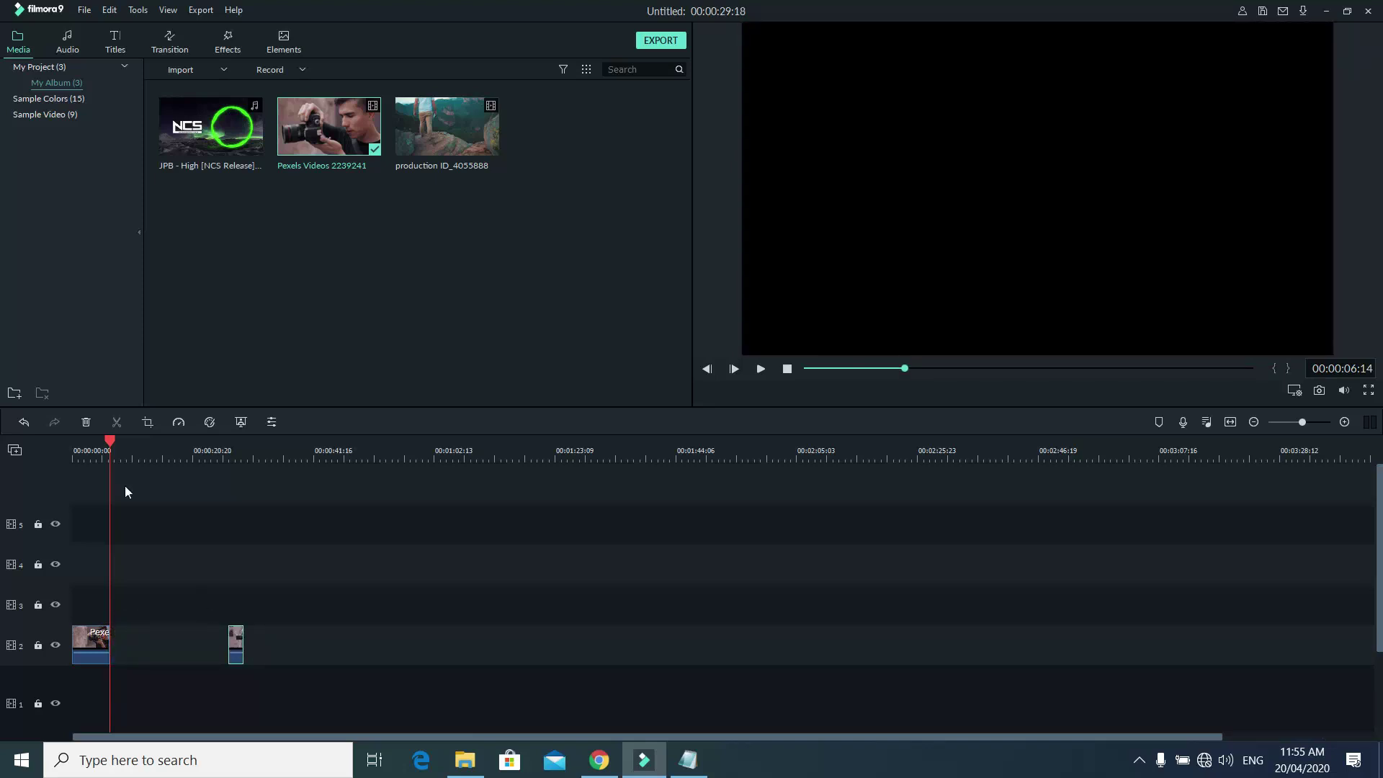
left_click(85, 422)
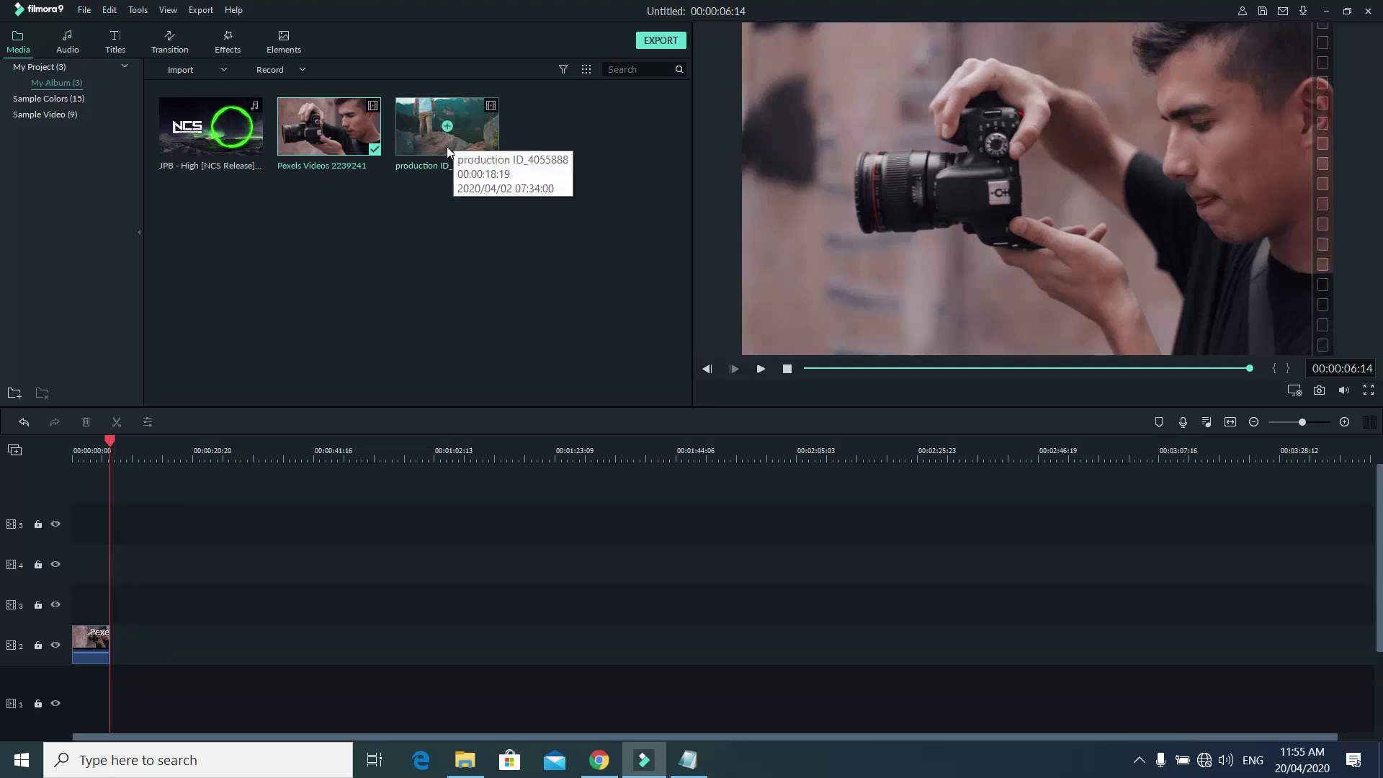
Add production ID_4055888 directly after the first clip on video track 2 and cut off everything beyond about 00:00:16:03.
left_click_drag(447, 147, 110, 634)
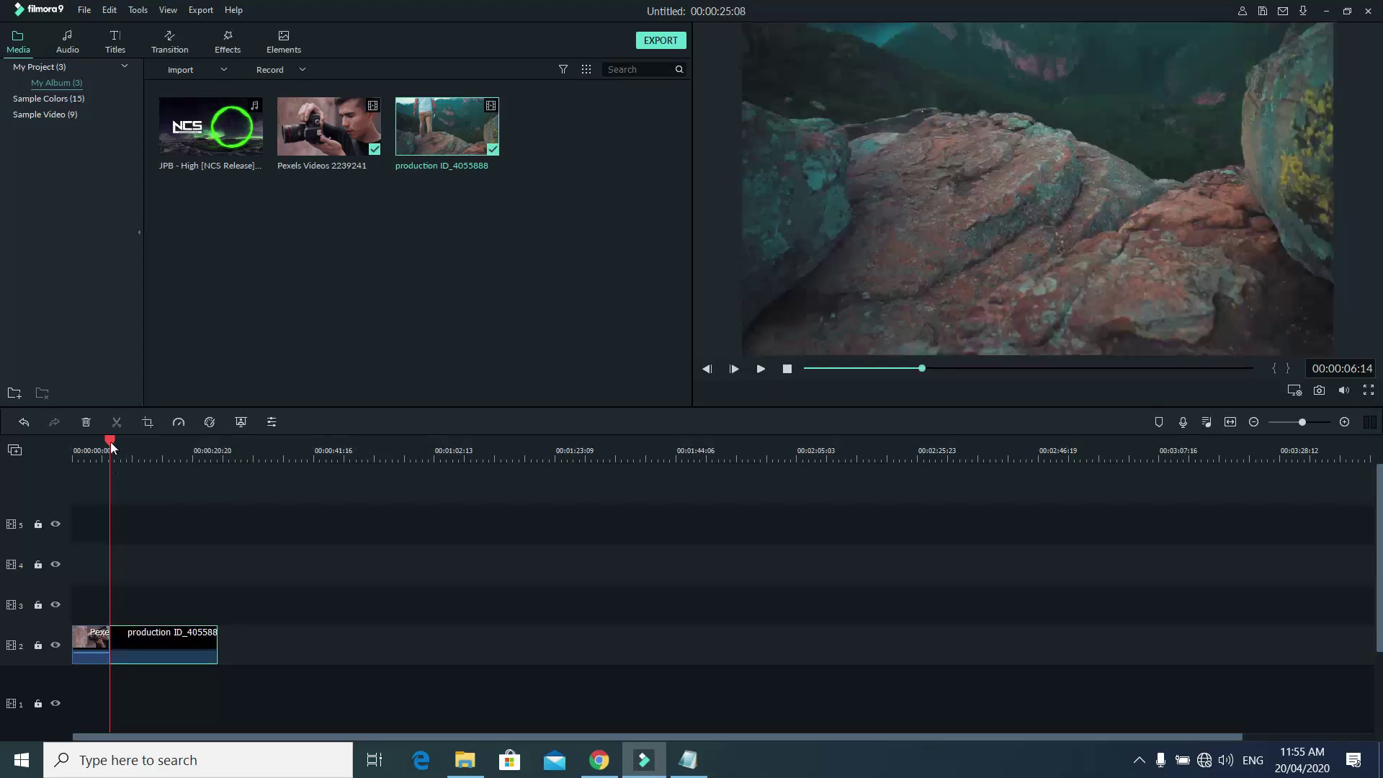
left_click_drag(110, 442, 103, 443)
key("space")
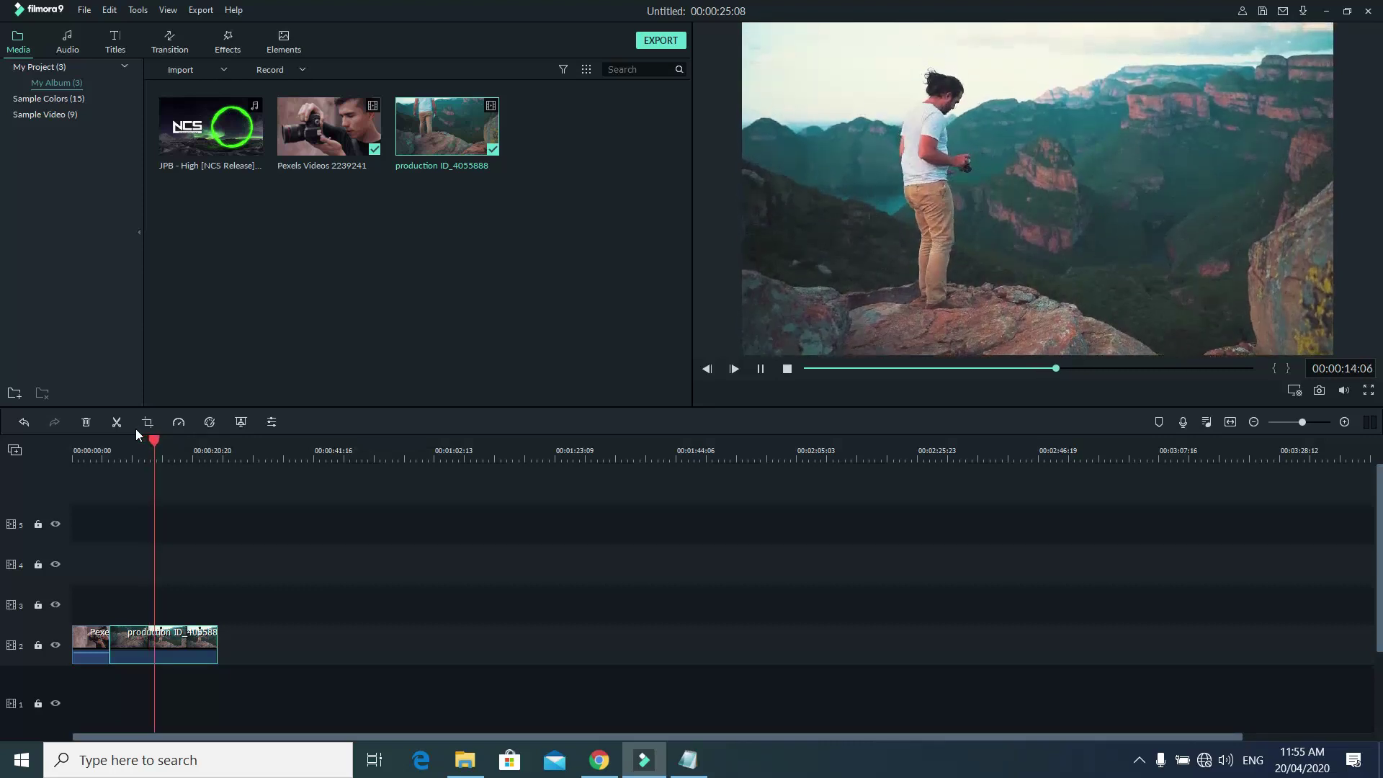
key("space")
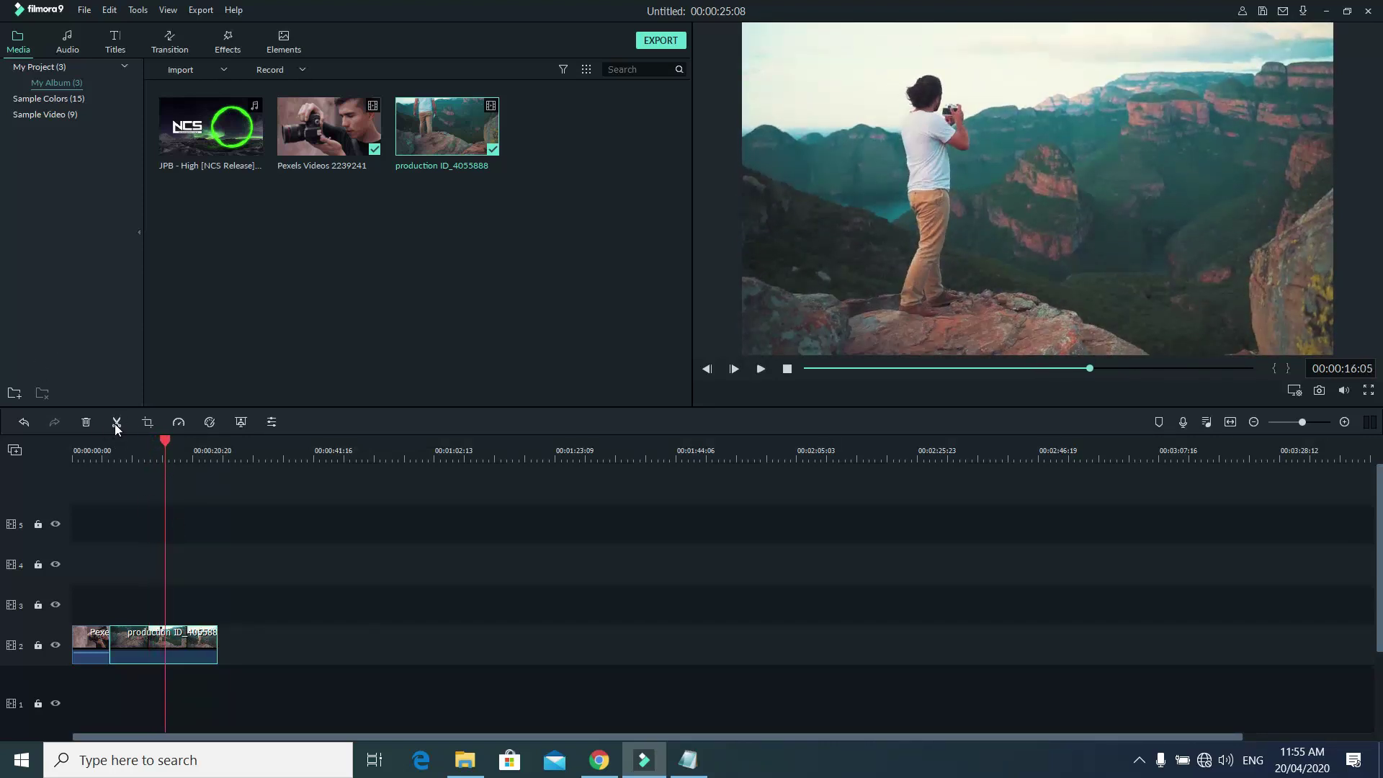
left_click(116, 422)
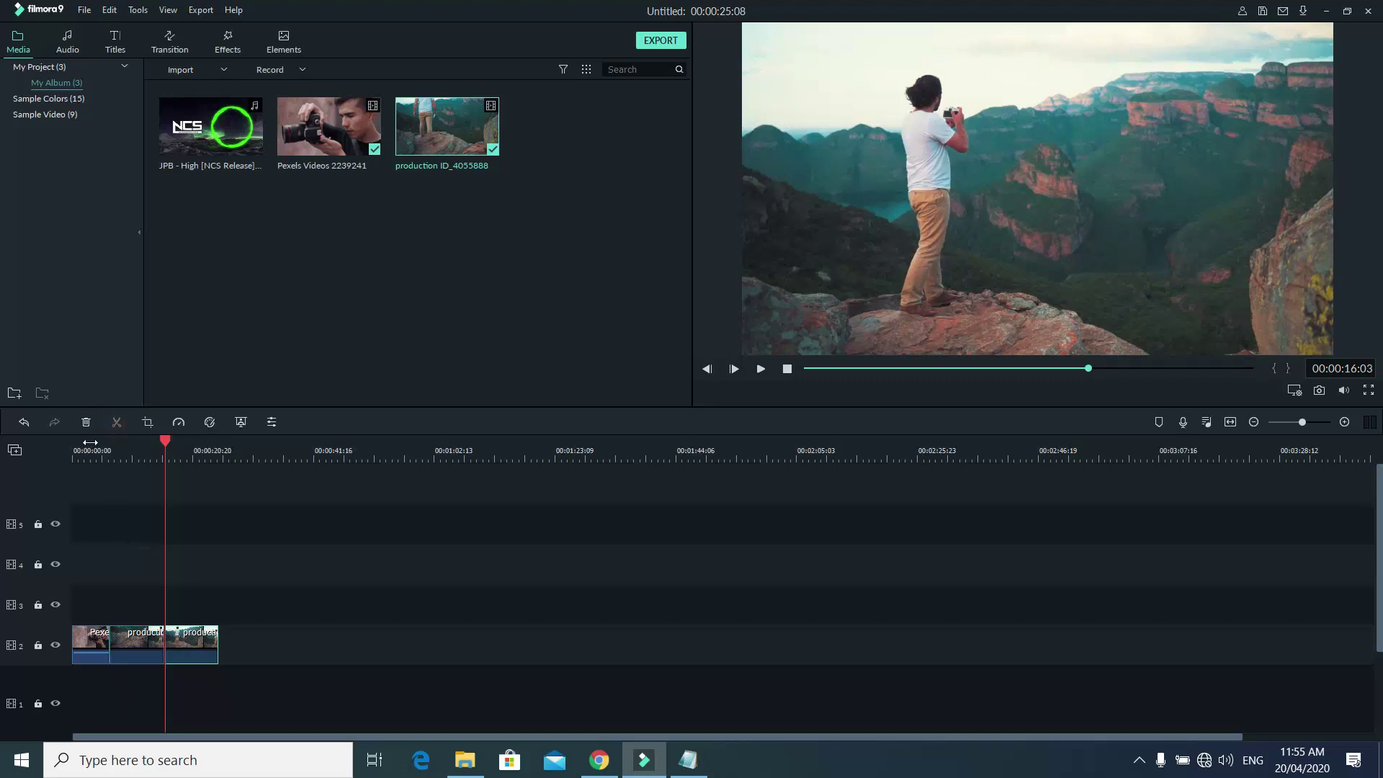
left_click_drag(317, 649, 333, 632)
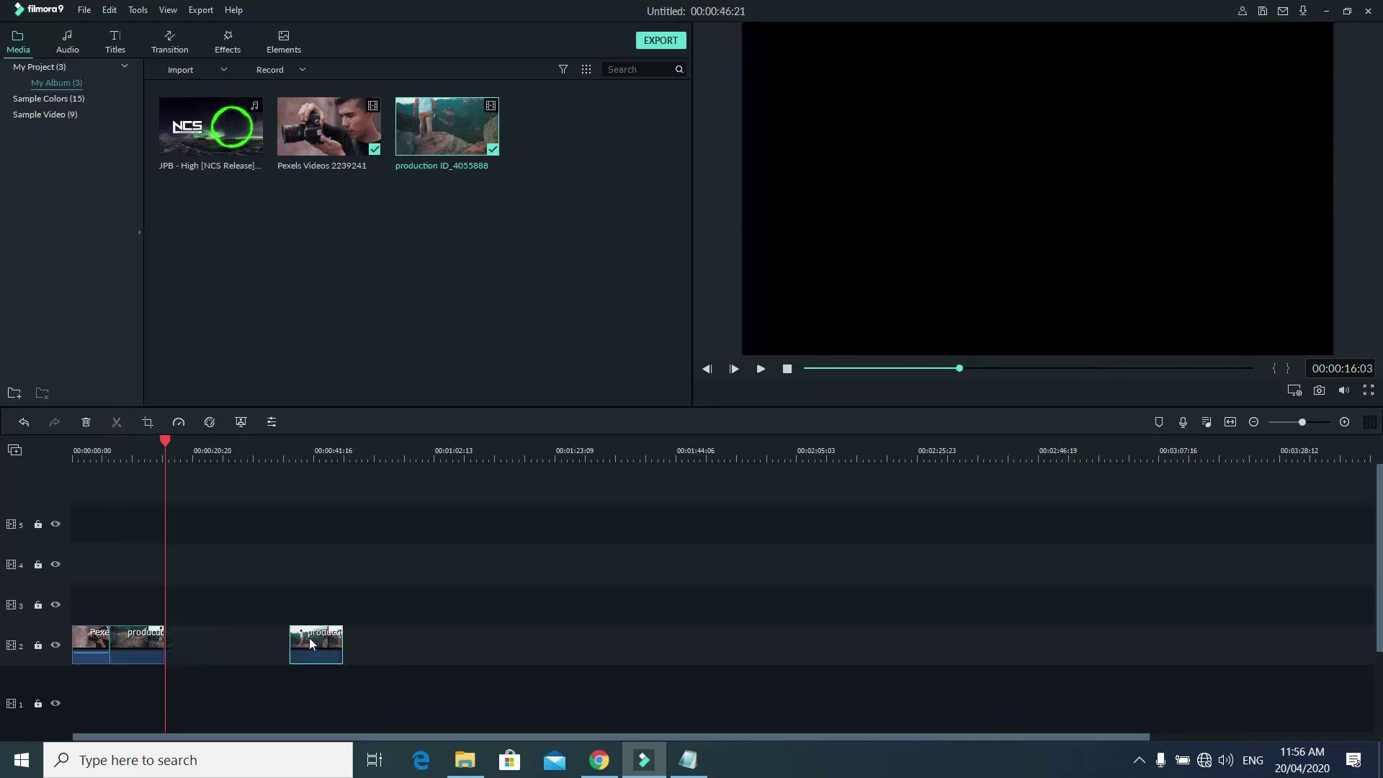
left_click(86, 422)
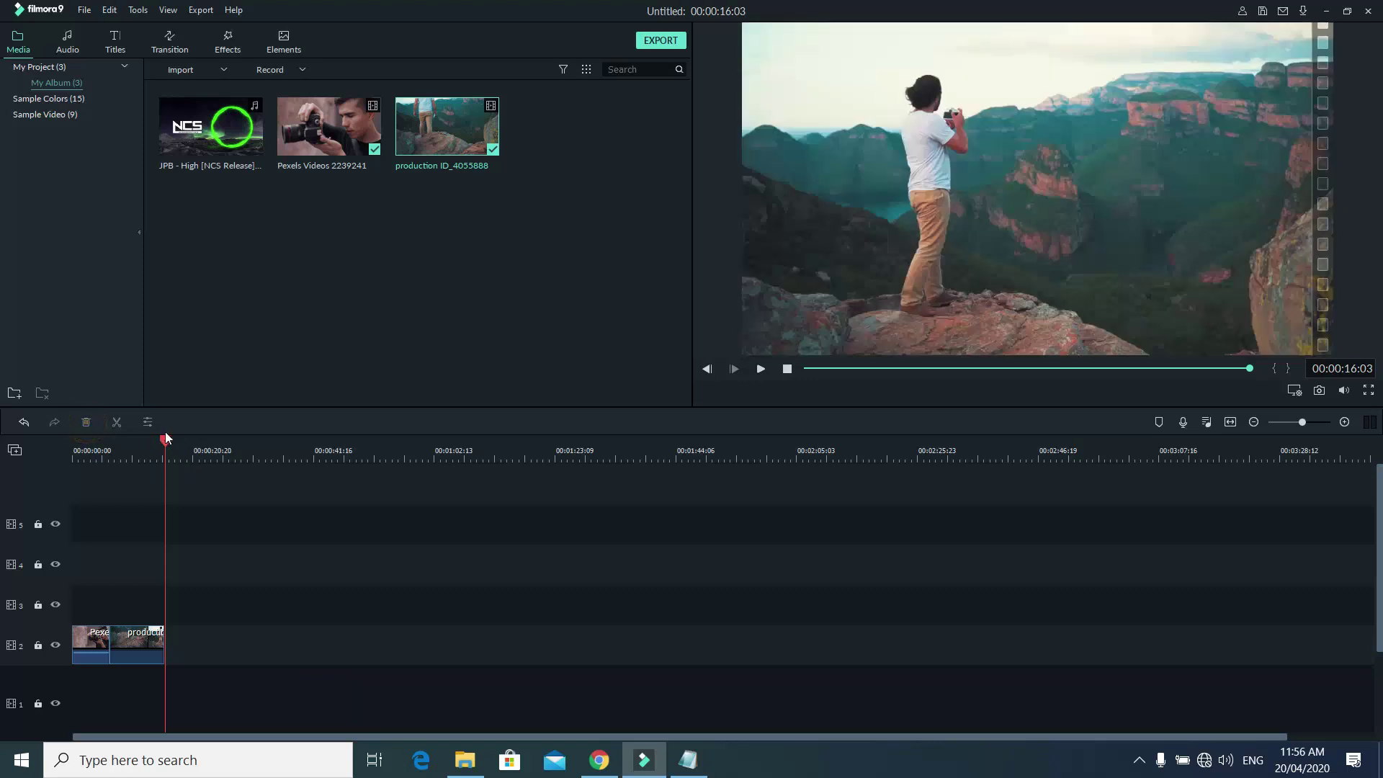
left_click(432, 460)
left_click_drag(432, 460, 574, 461)
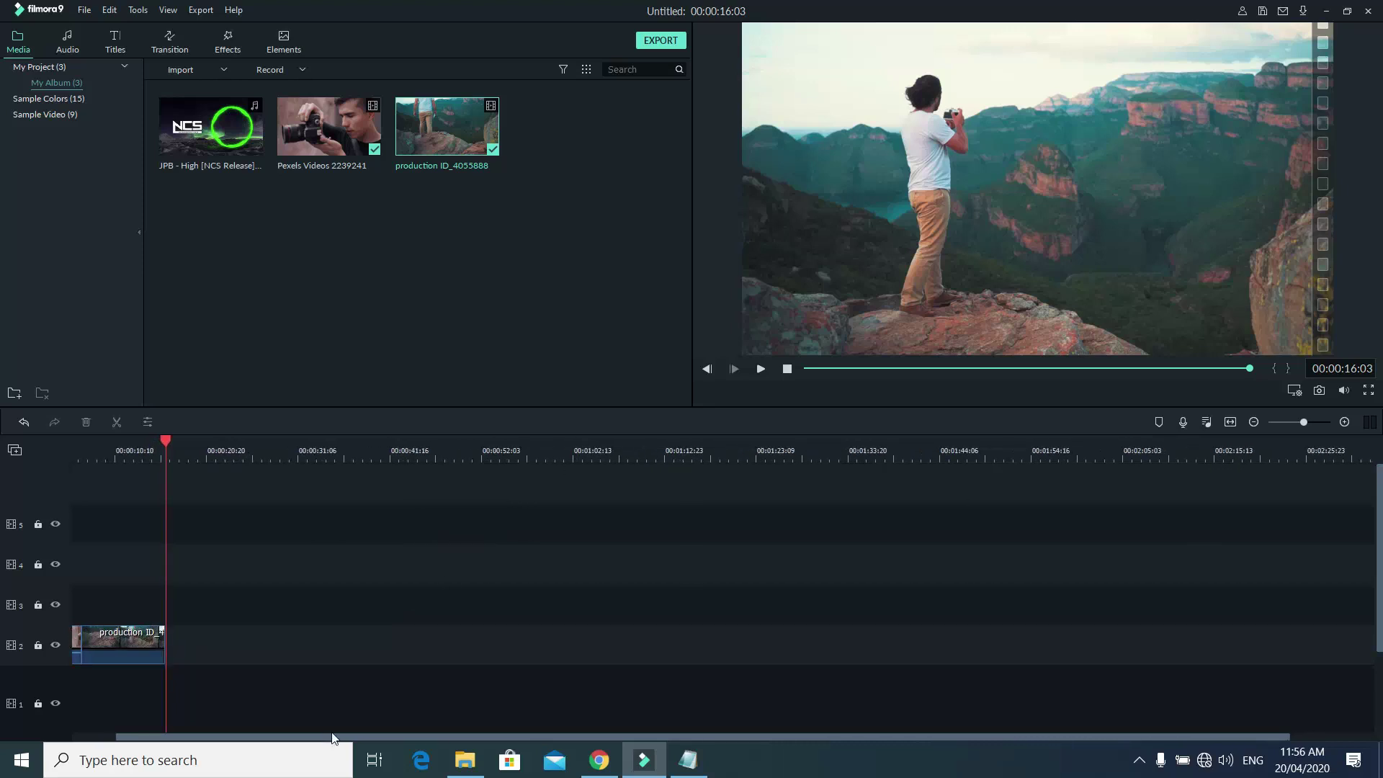
scroll(331, 727, "down", 3)
left_click_drag(245, 739, 170, 742)
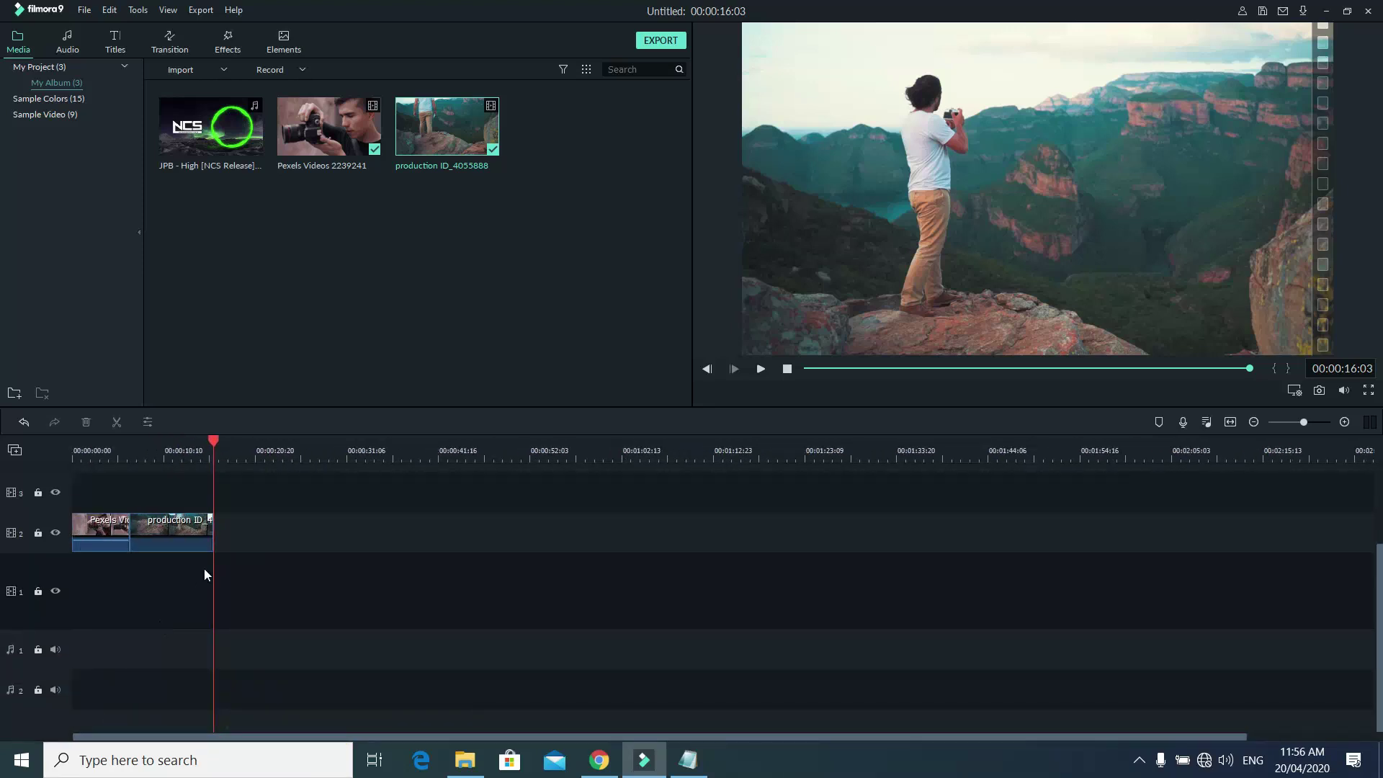
scroll(213, 526, "up", 3)
left_click_drag(216, 439, 194, 486)
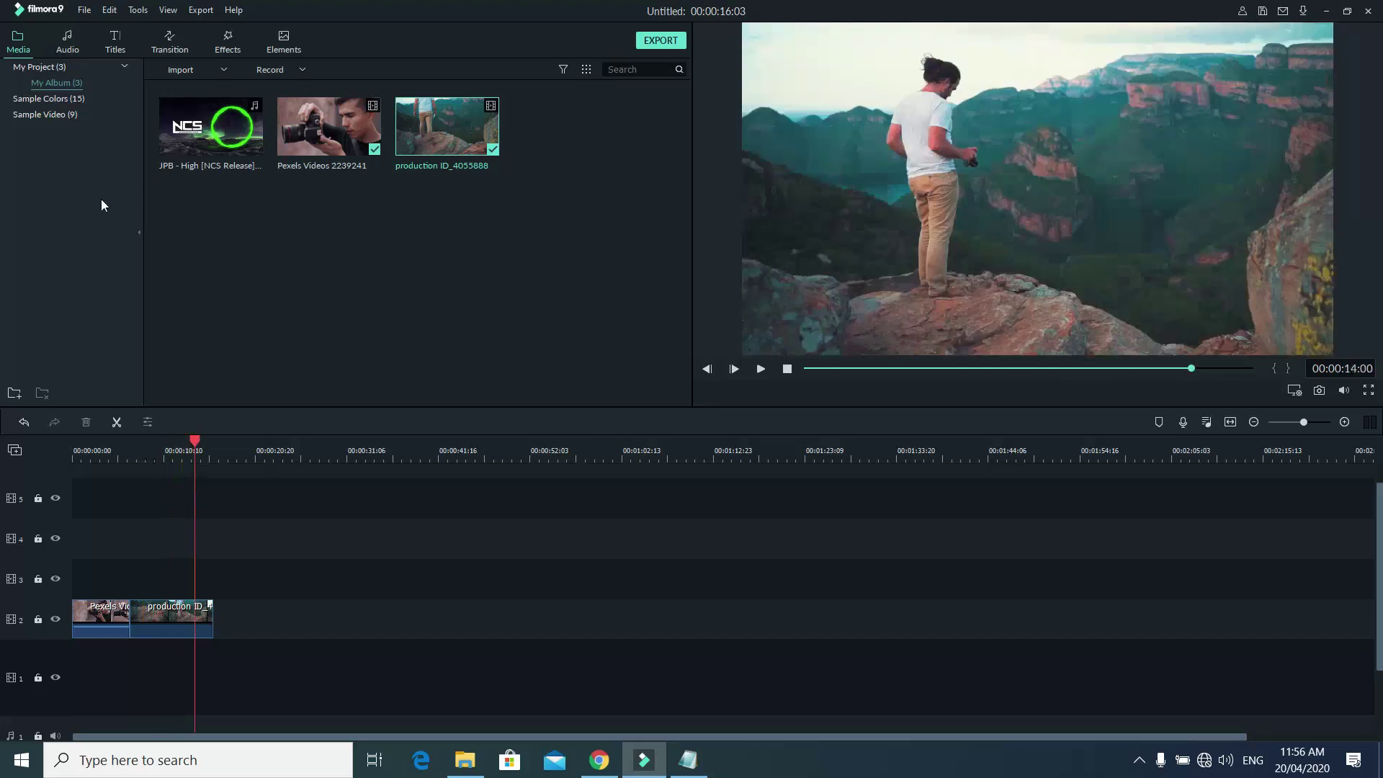
Look through the built-in audio library's full list of music tracks.
left_click(73, 45)
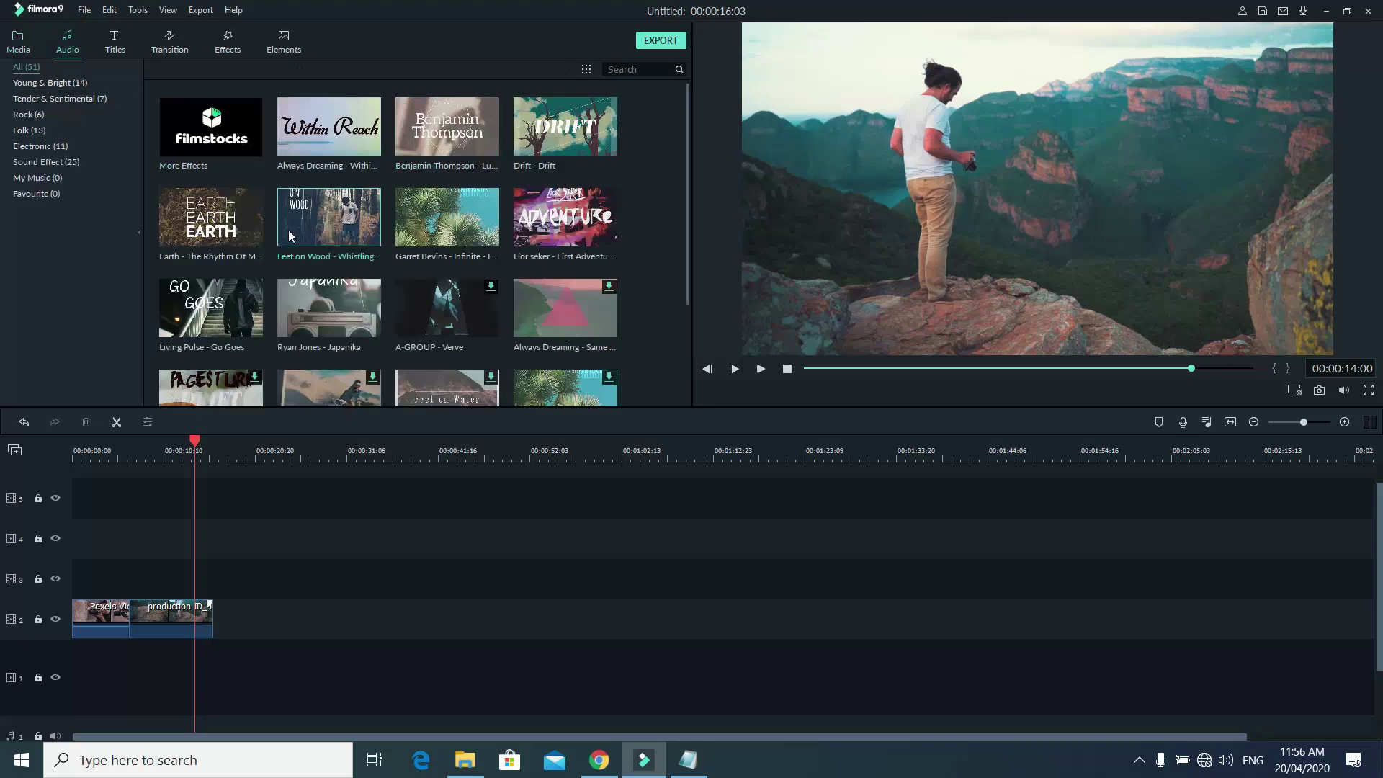
scroll(632, 223, "down", 2)
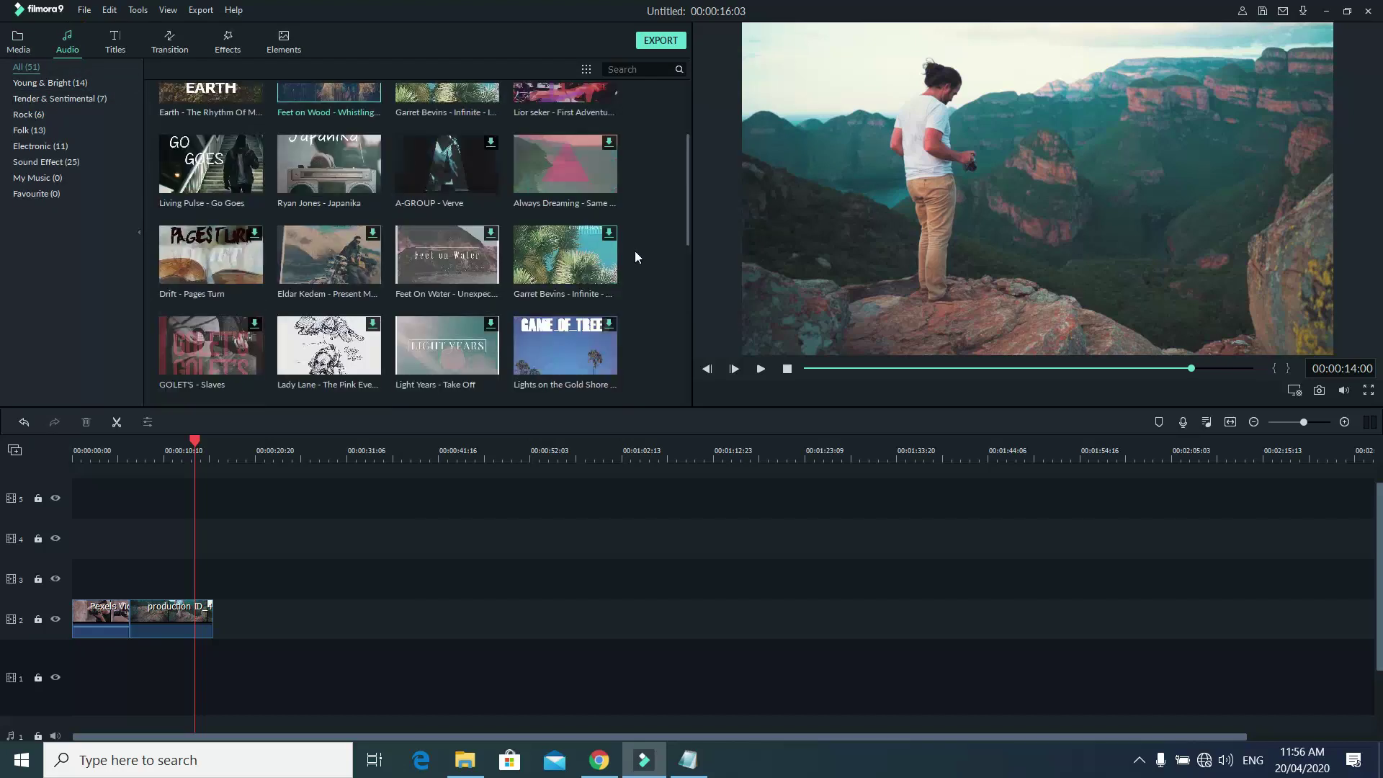
scroll(634, 259, "down", 10)
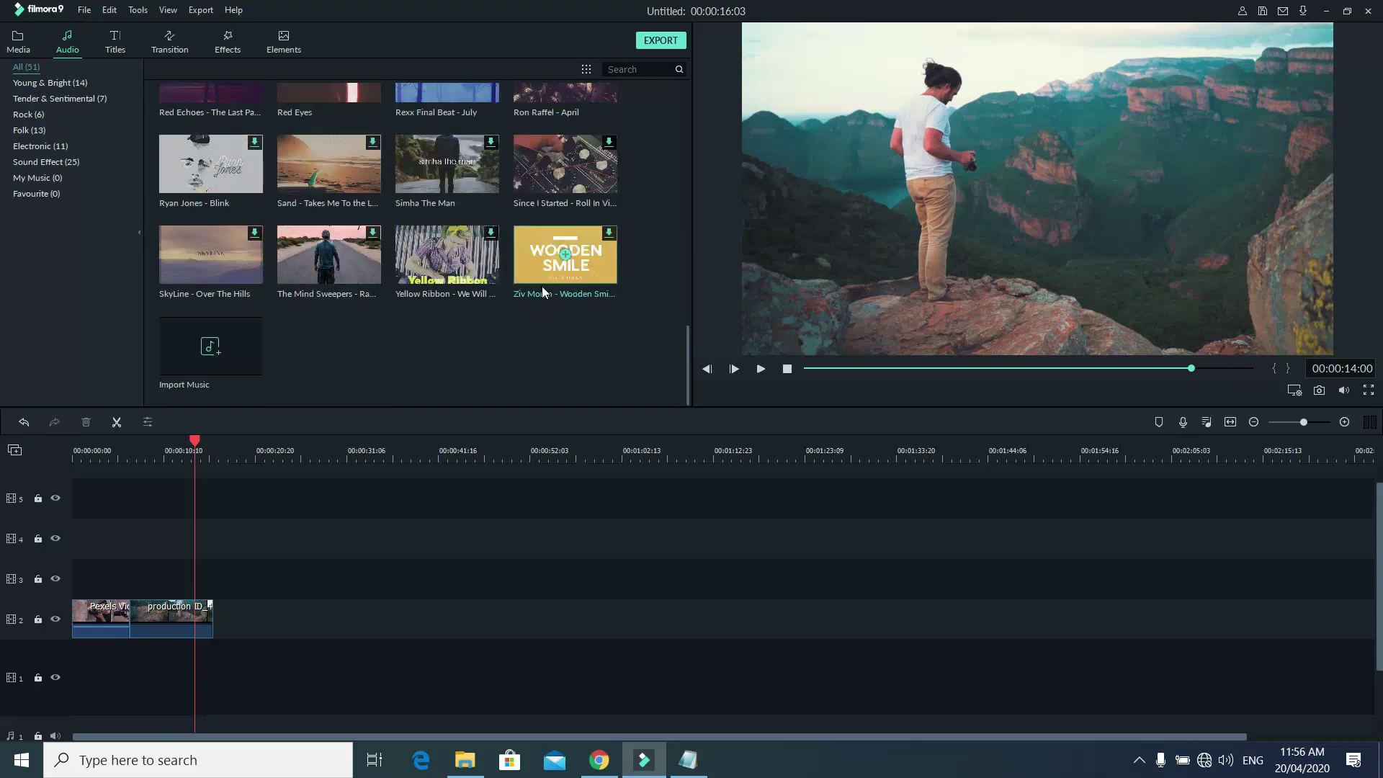
scroll(388, 306, "up", 12)
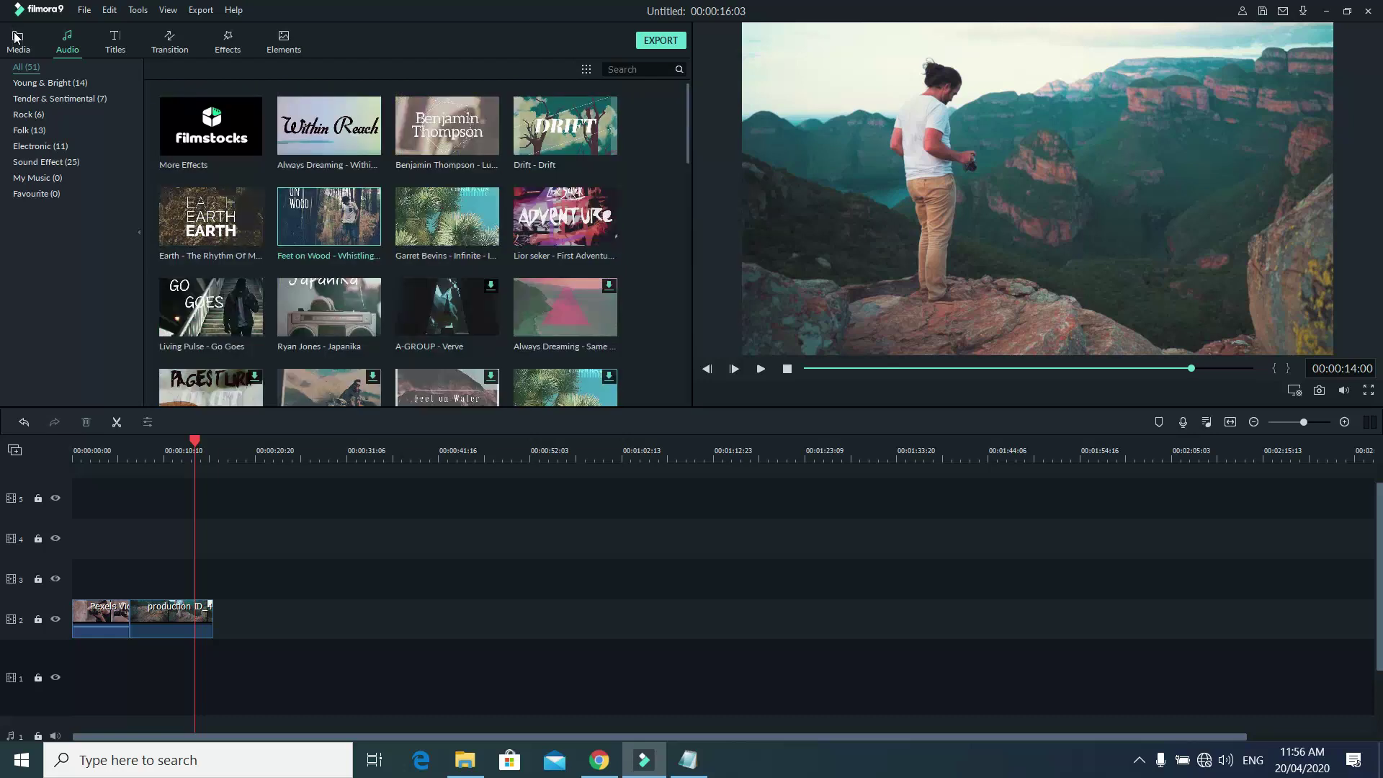
Place JPB - High [NCS Release] at the start of audio track 1 and move both video clips down to video track 1.
left_click(16, 37)
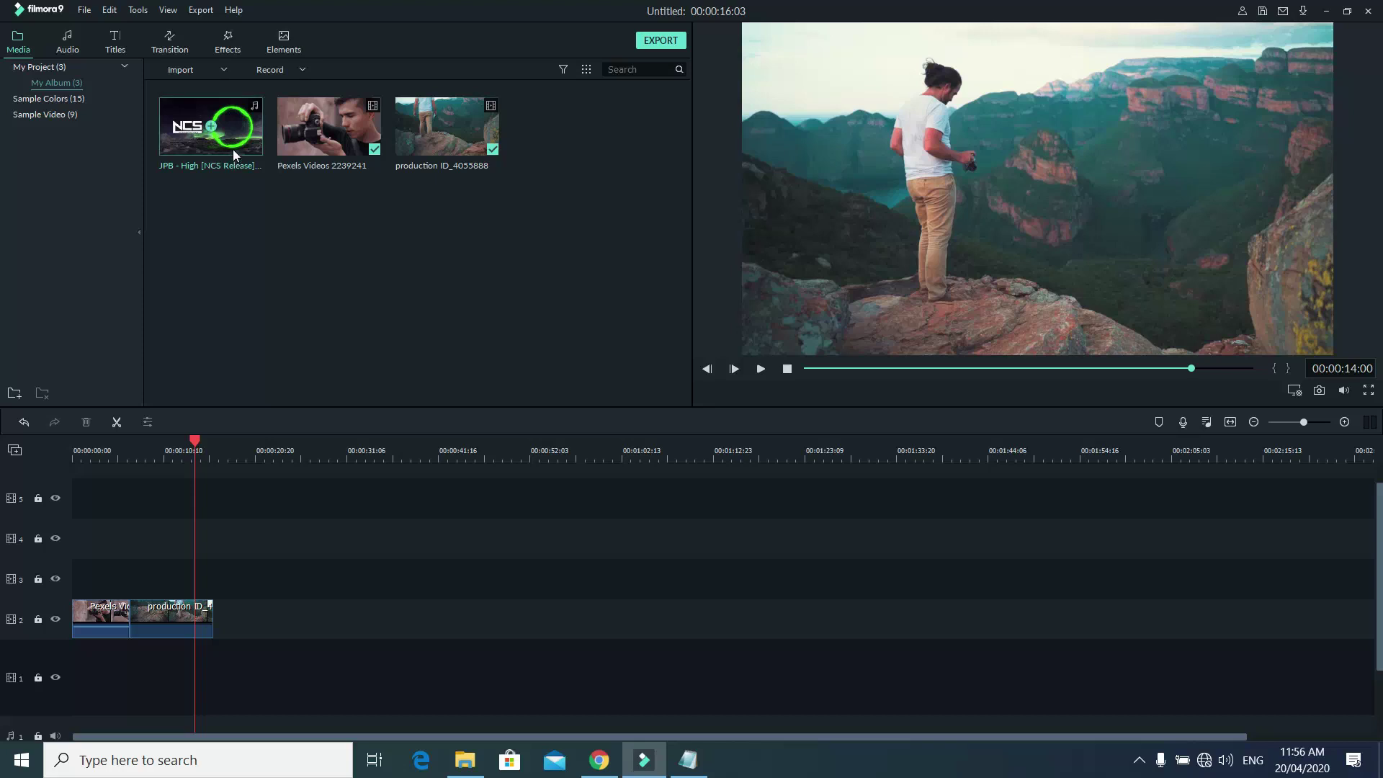
left_click_drag(233, 152, 93, 660)
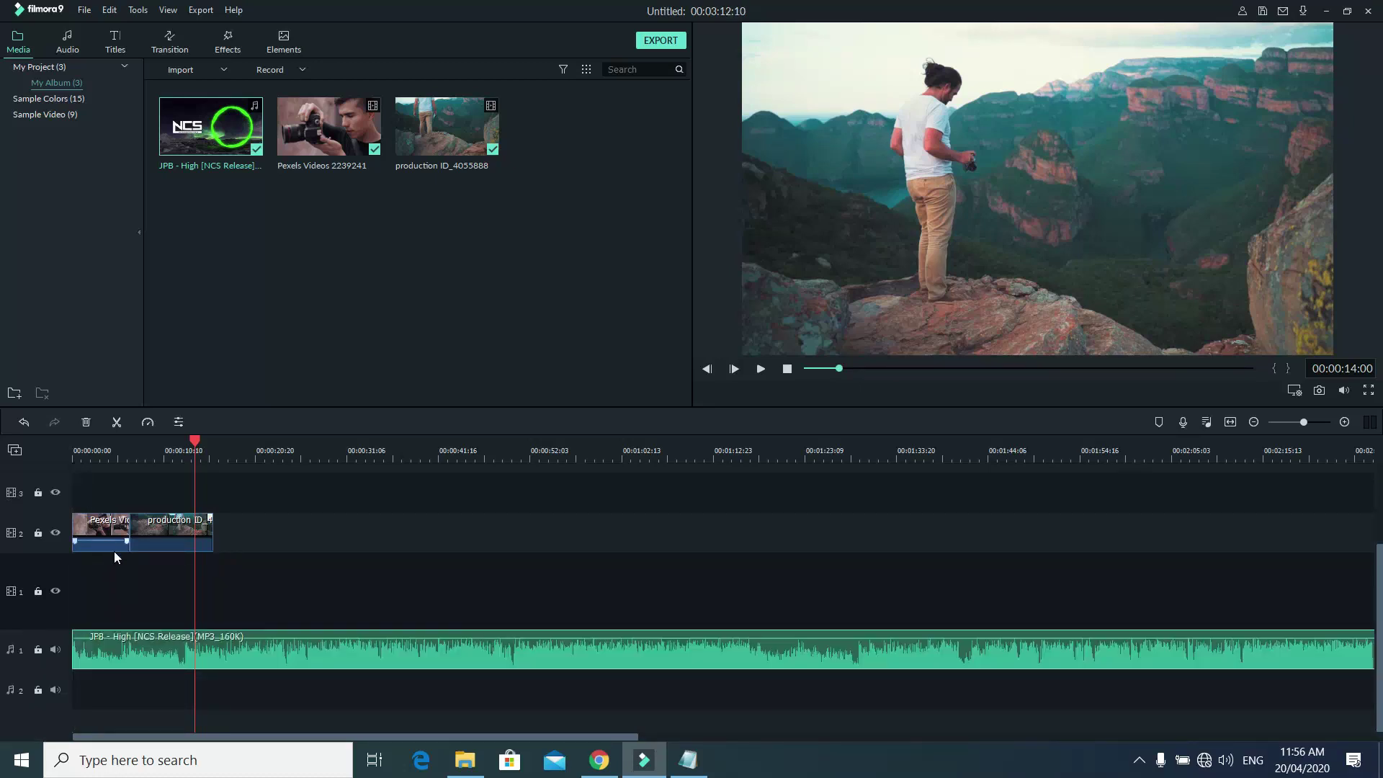
left_click(116, 527)
left_click_drag(116, 527, 101, 591)
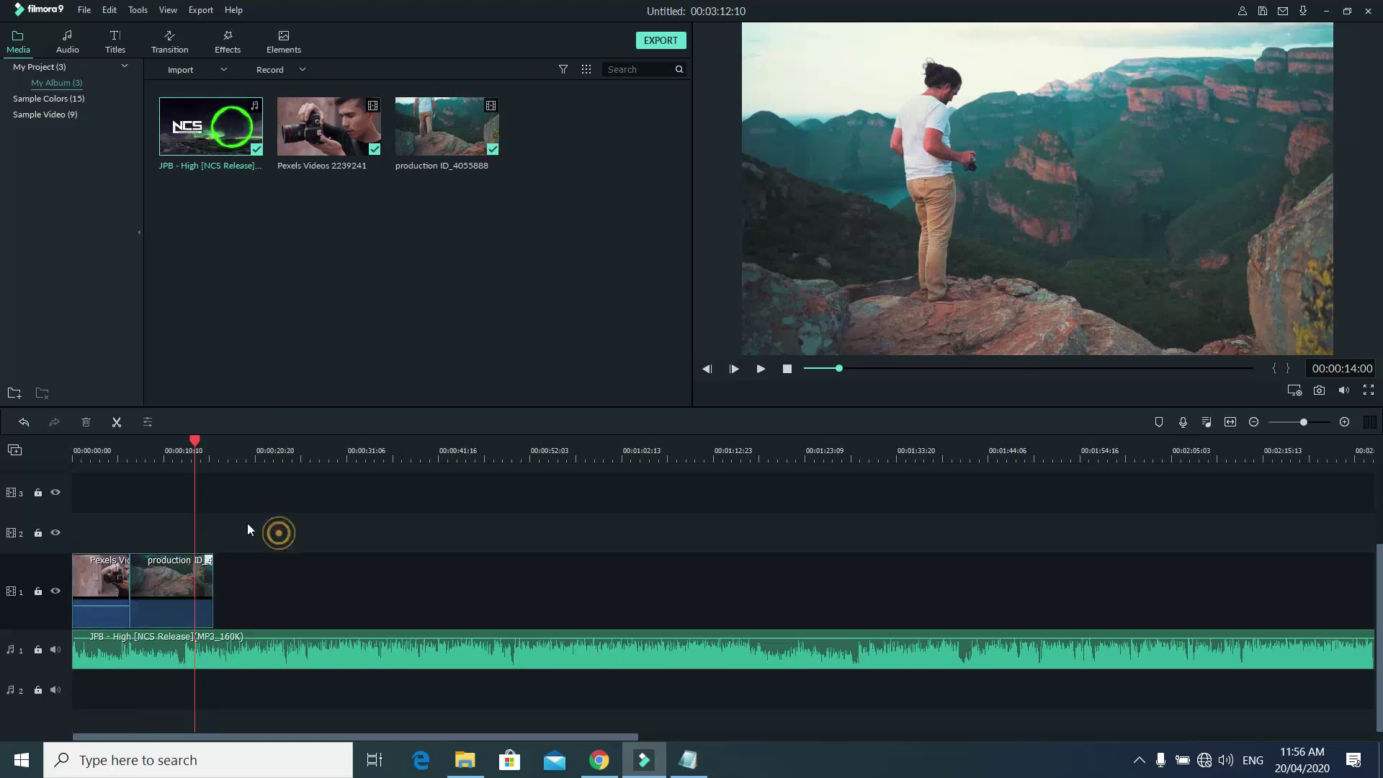
Play the joined clips with the background music from the start of the timeline.
scroll(248, 603, "down", 2)
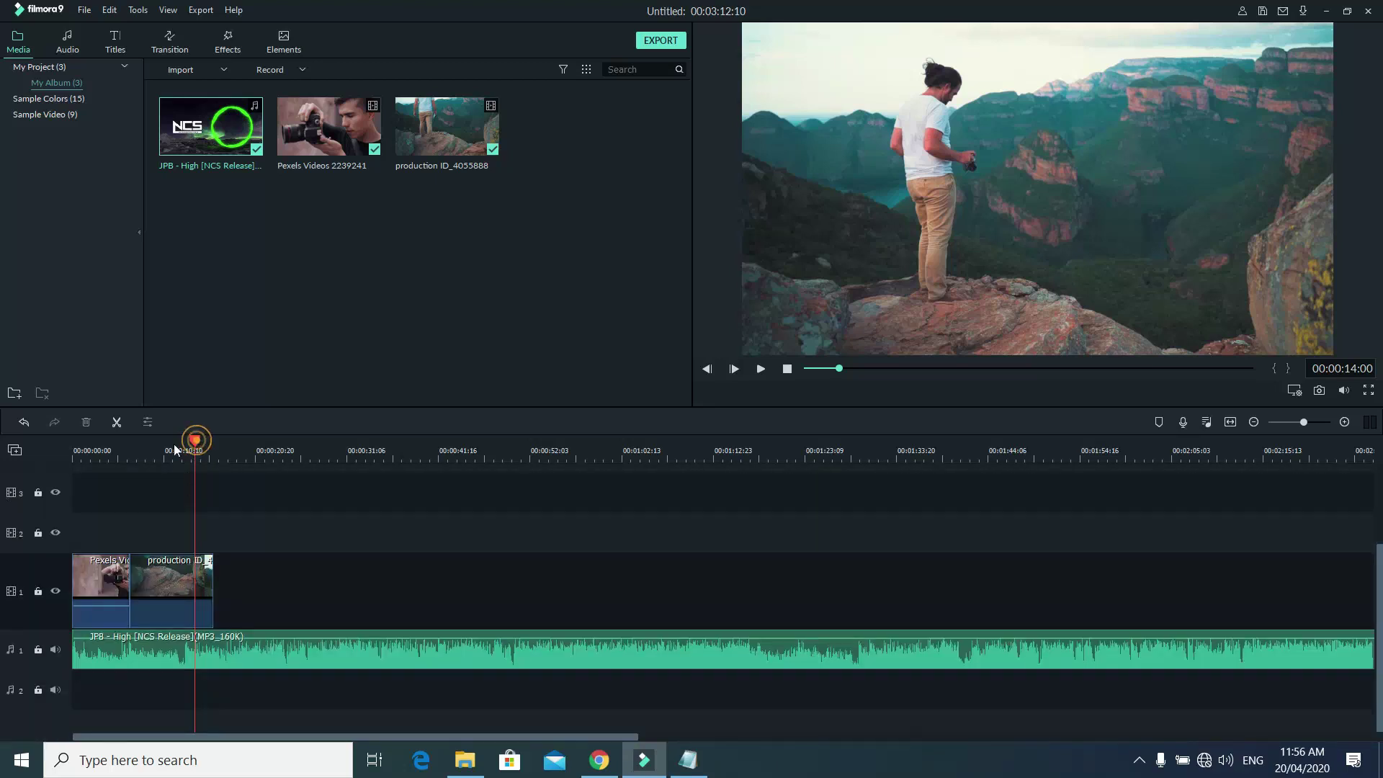
left_click_drag(175, 444, 39, 451)
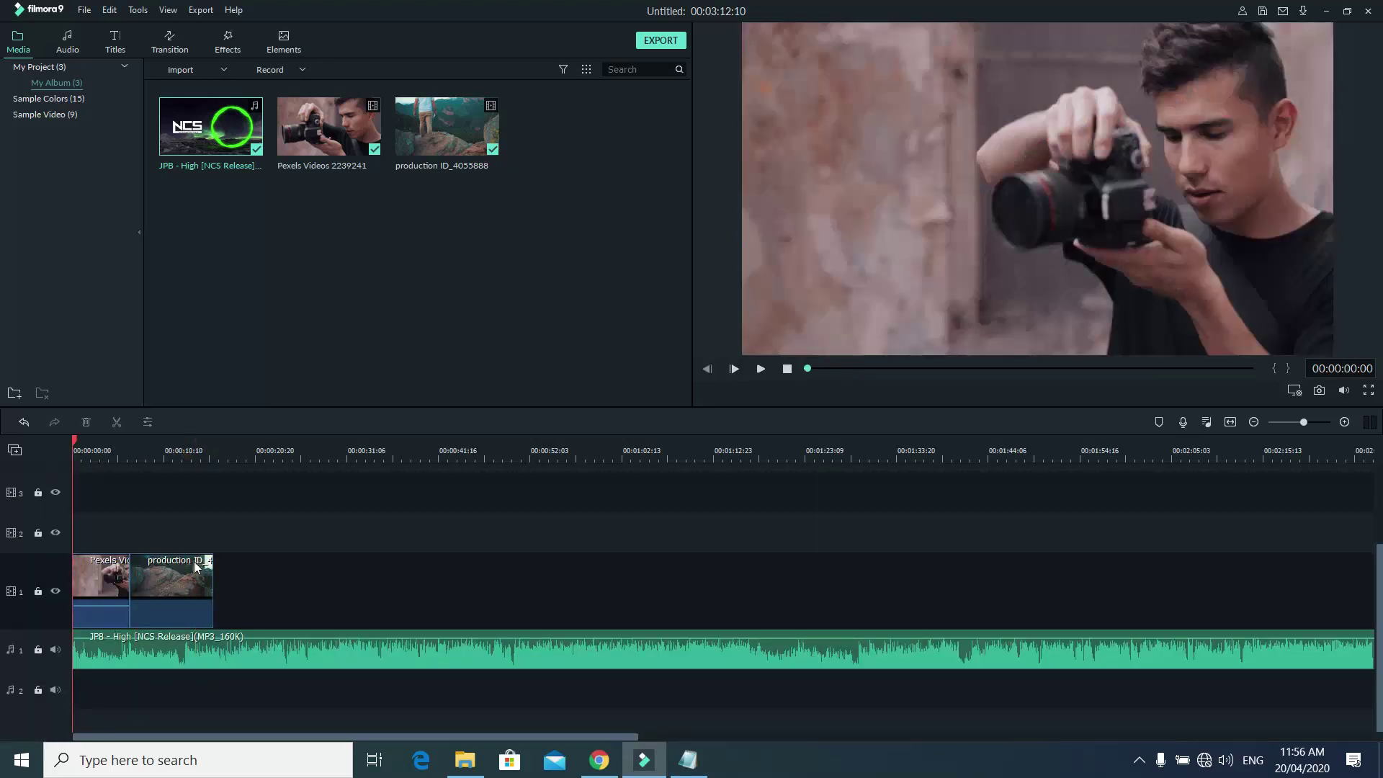
key("space")
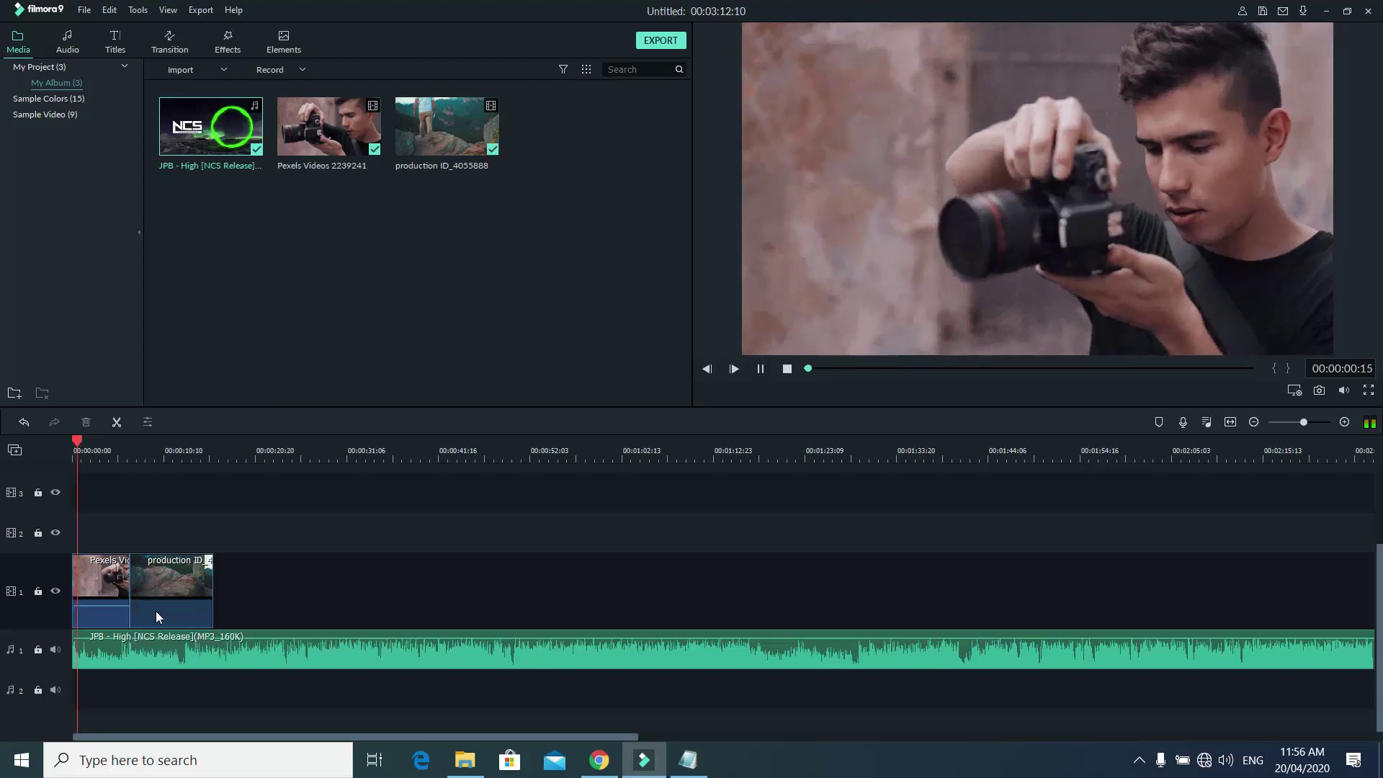
Split the JPB - High music where the second video clip ends and delete the part after the cut.
left_click_drag(316, 640, 317, 637)
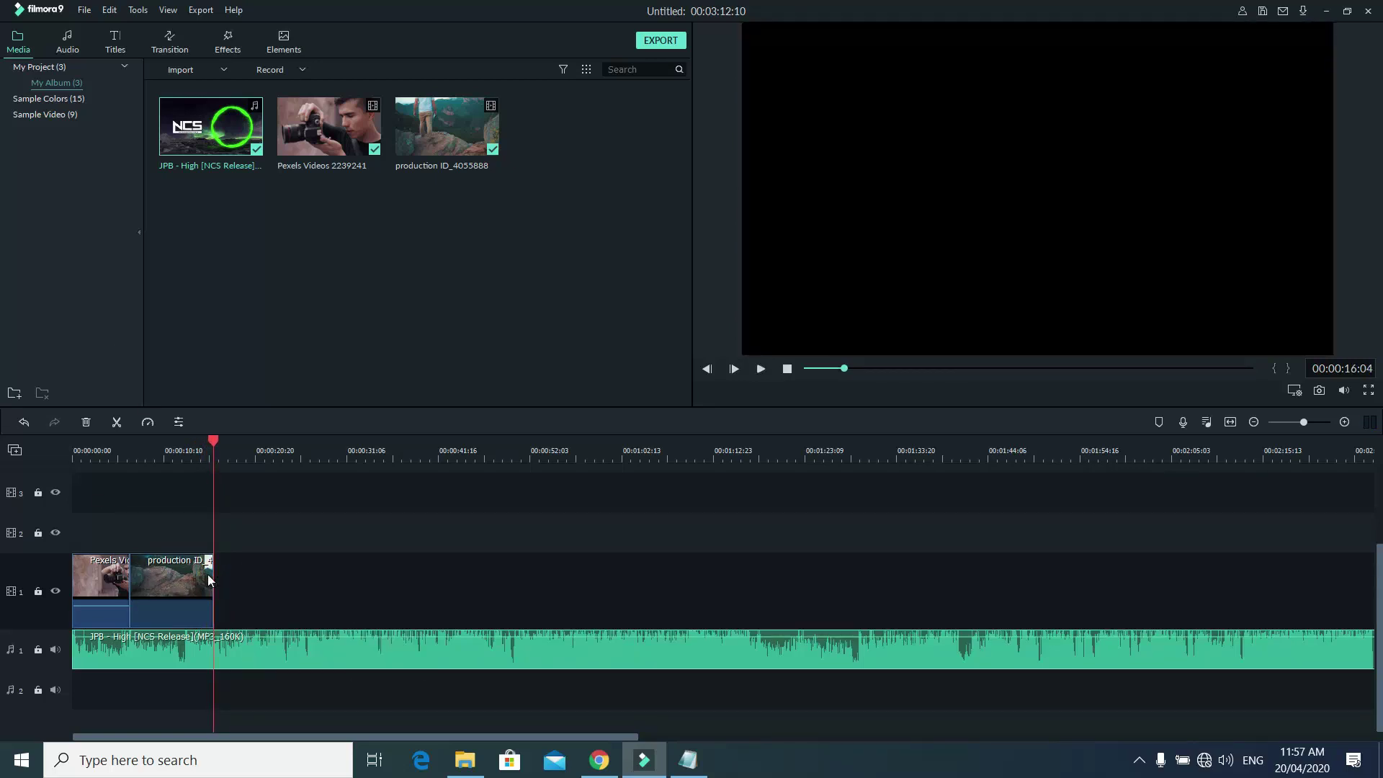
left_click(116, 422)
left_click(283, 654)
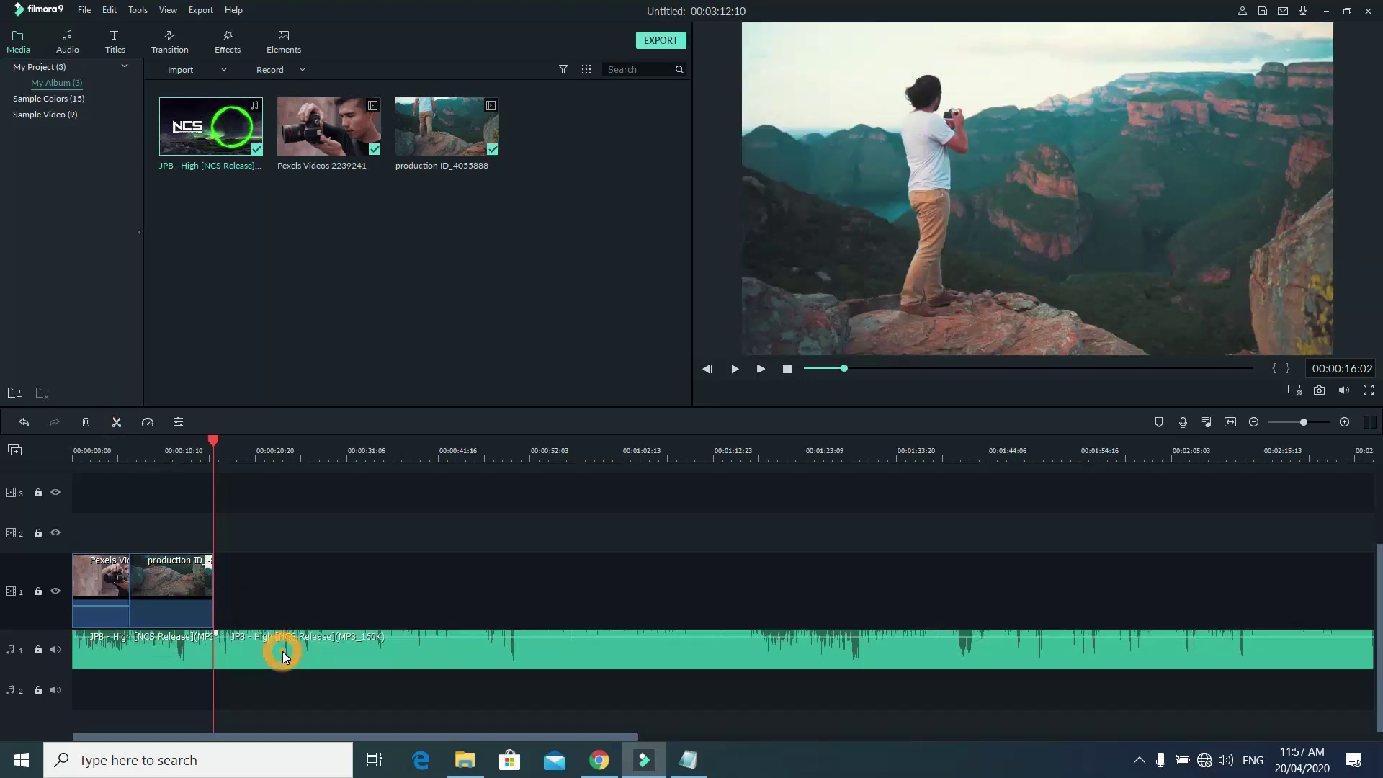
key("Delete")
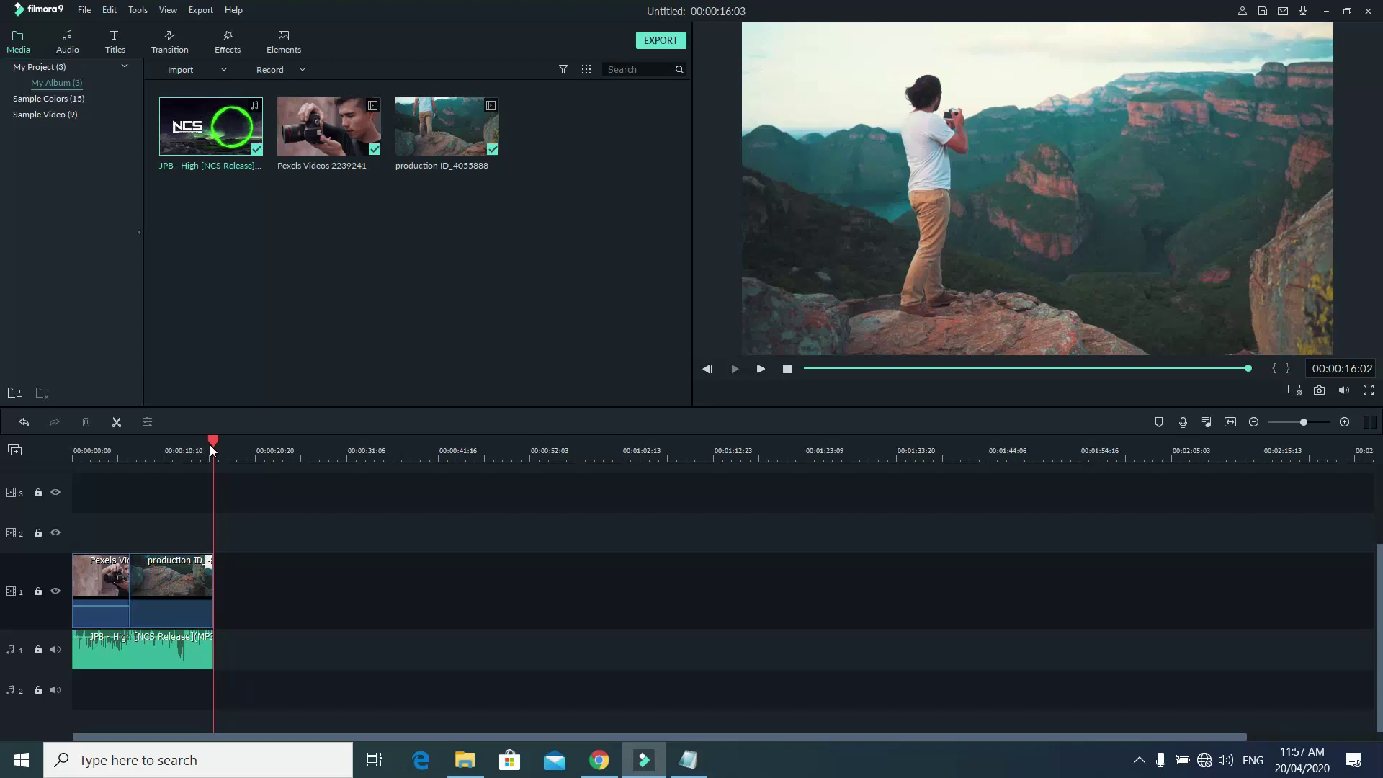
Set the music clip's fade in to 0.42 s and its fade out to 1.08 s.
left_click_drag(211, 443, 73, 450)
scroll(232, 466, "up", 1)
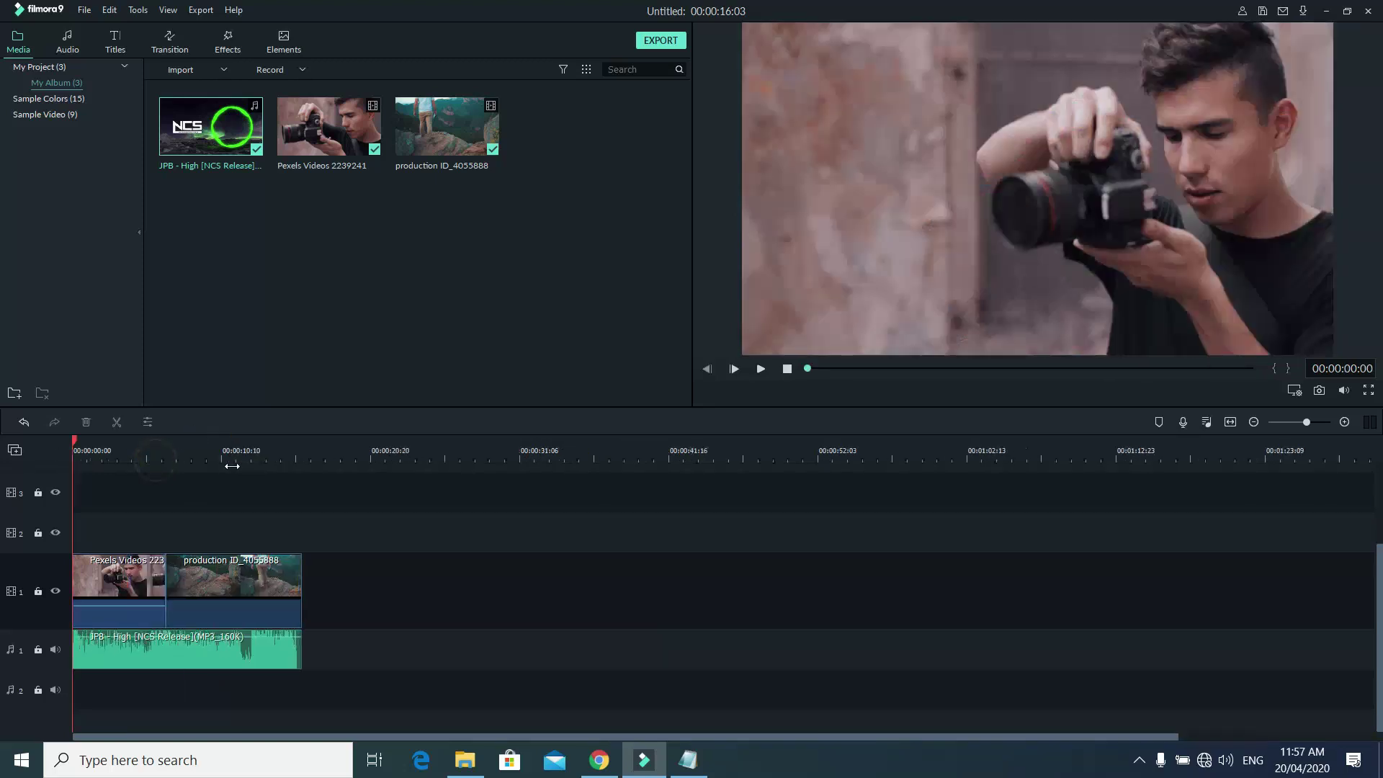
left_click_drag(232, 466, 334, 469)
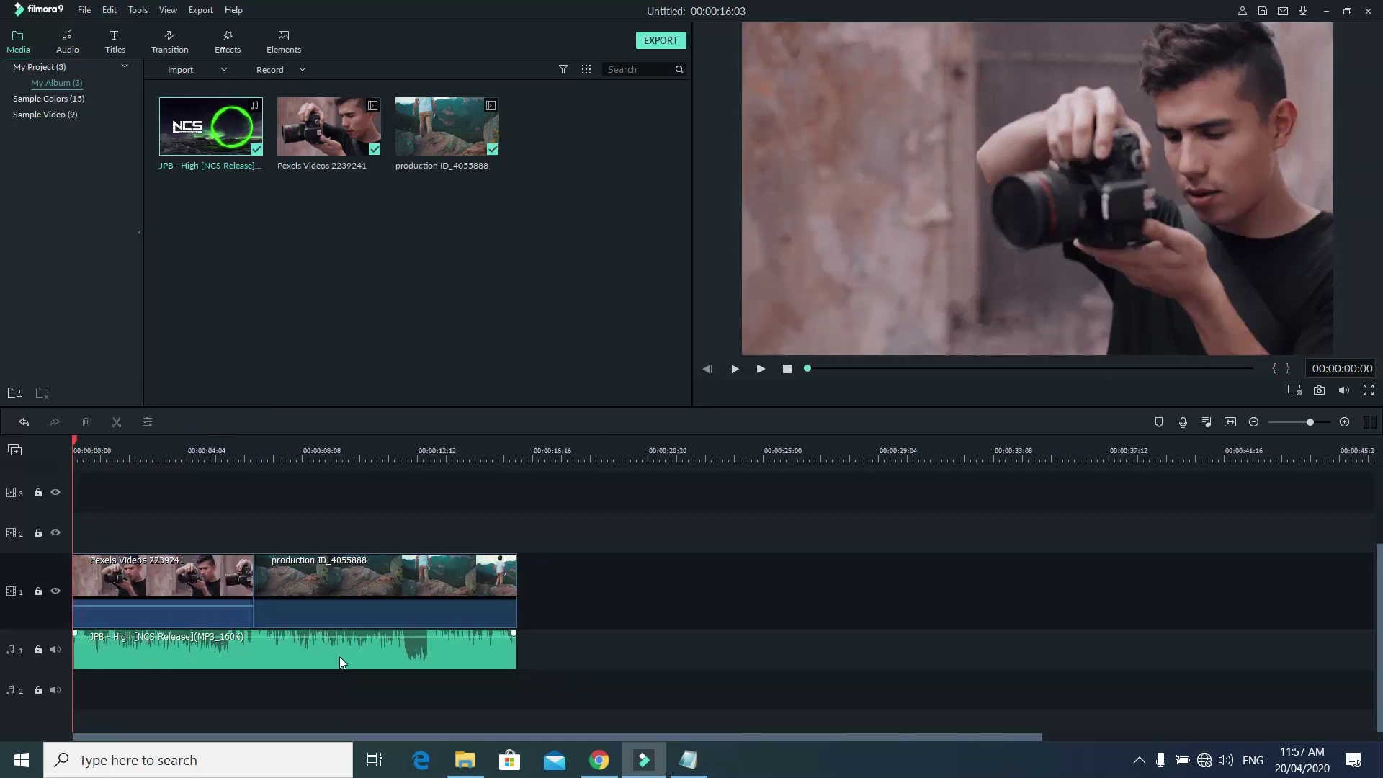
left_click(297, 650)
double_click(297, 649)
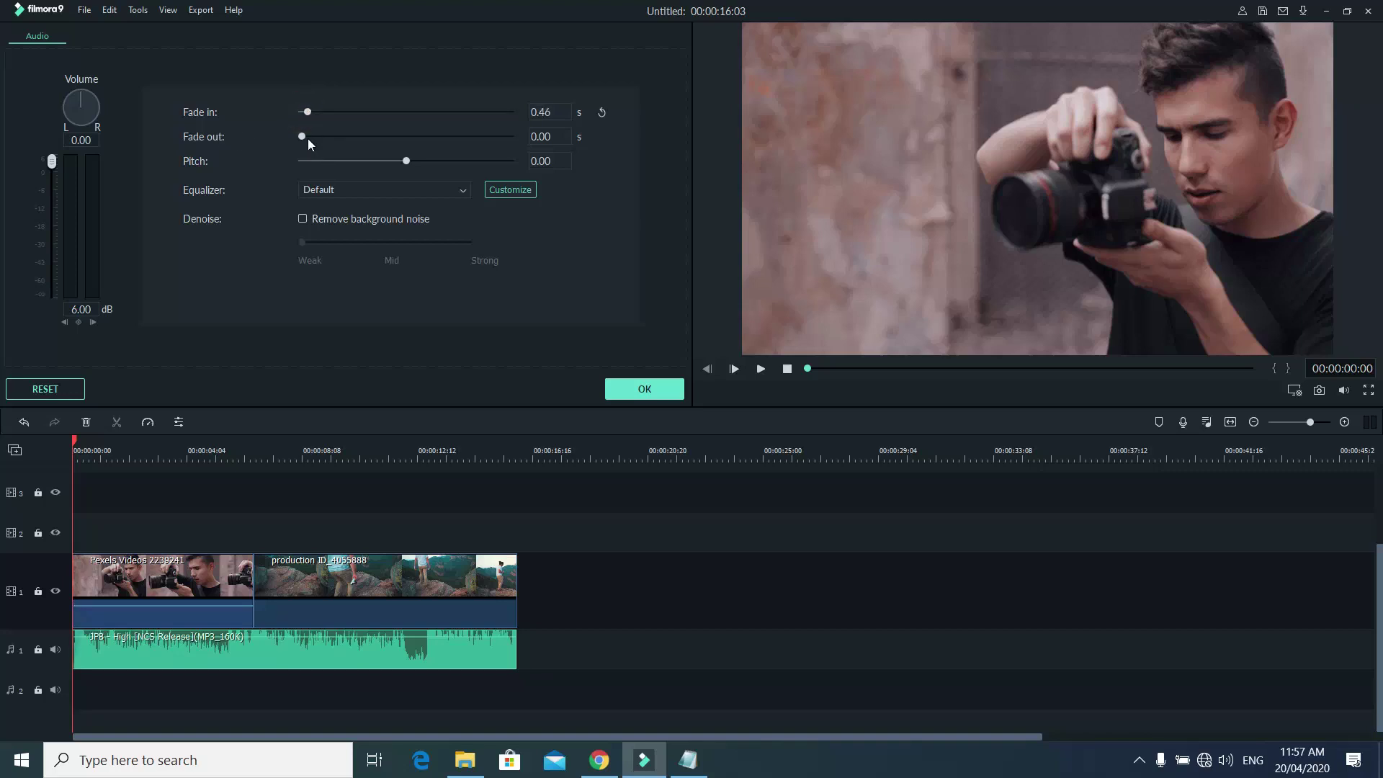
left_click_drag(304, 134, 314, 136)
left_click_drag(314, 137, 317, 136)
Play the video with the faded music, lower the music clip's volume to -1.23 dB and accept the audio settings.
key("space")
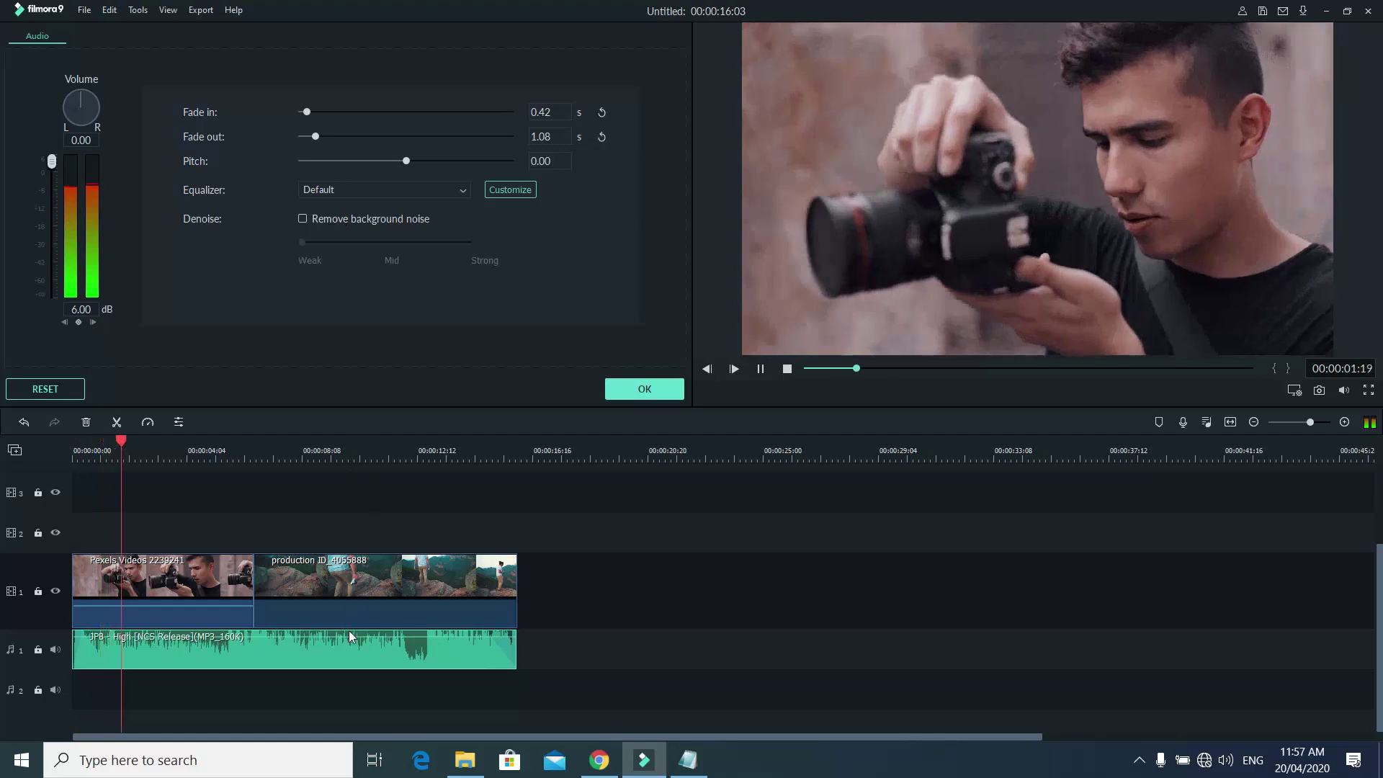
mouse_move(353, 634)
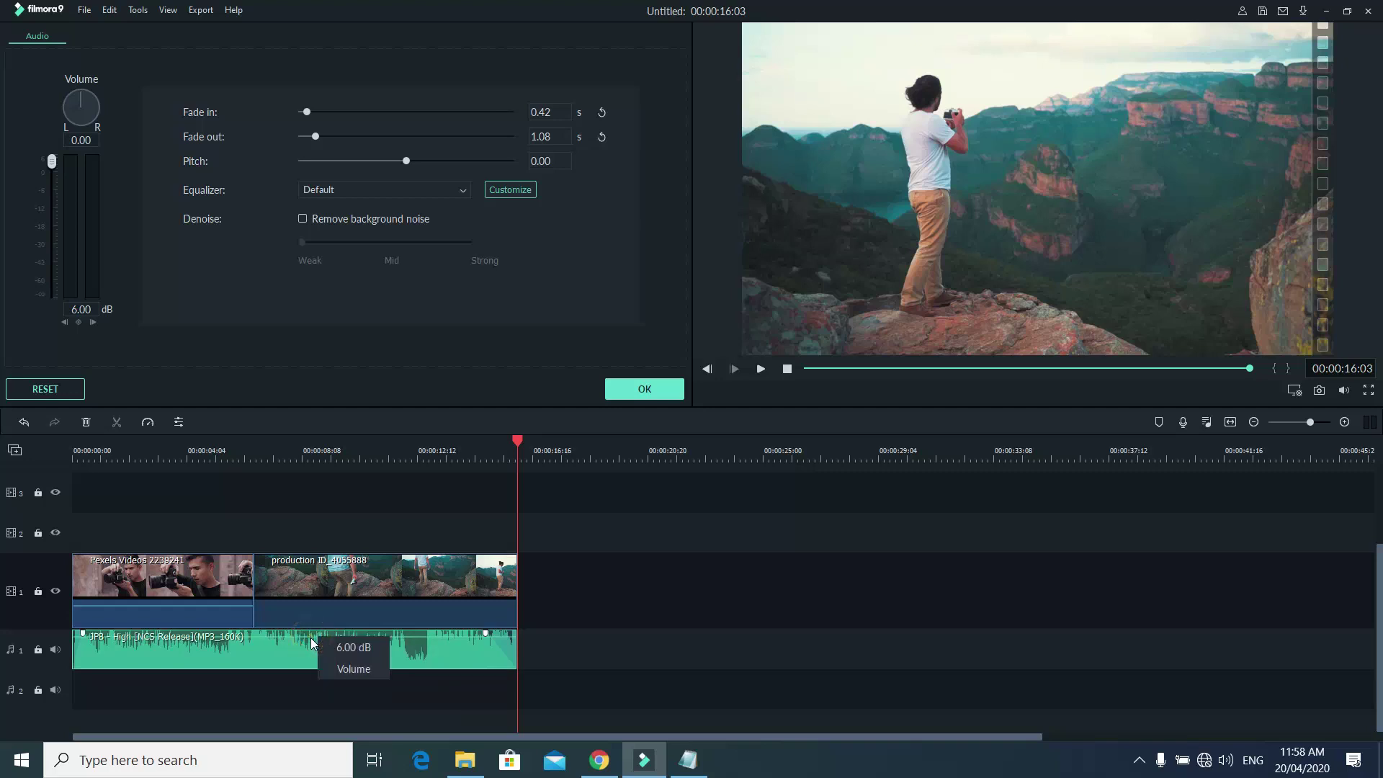
left_click_drag(311, 638, 310, 639)
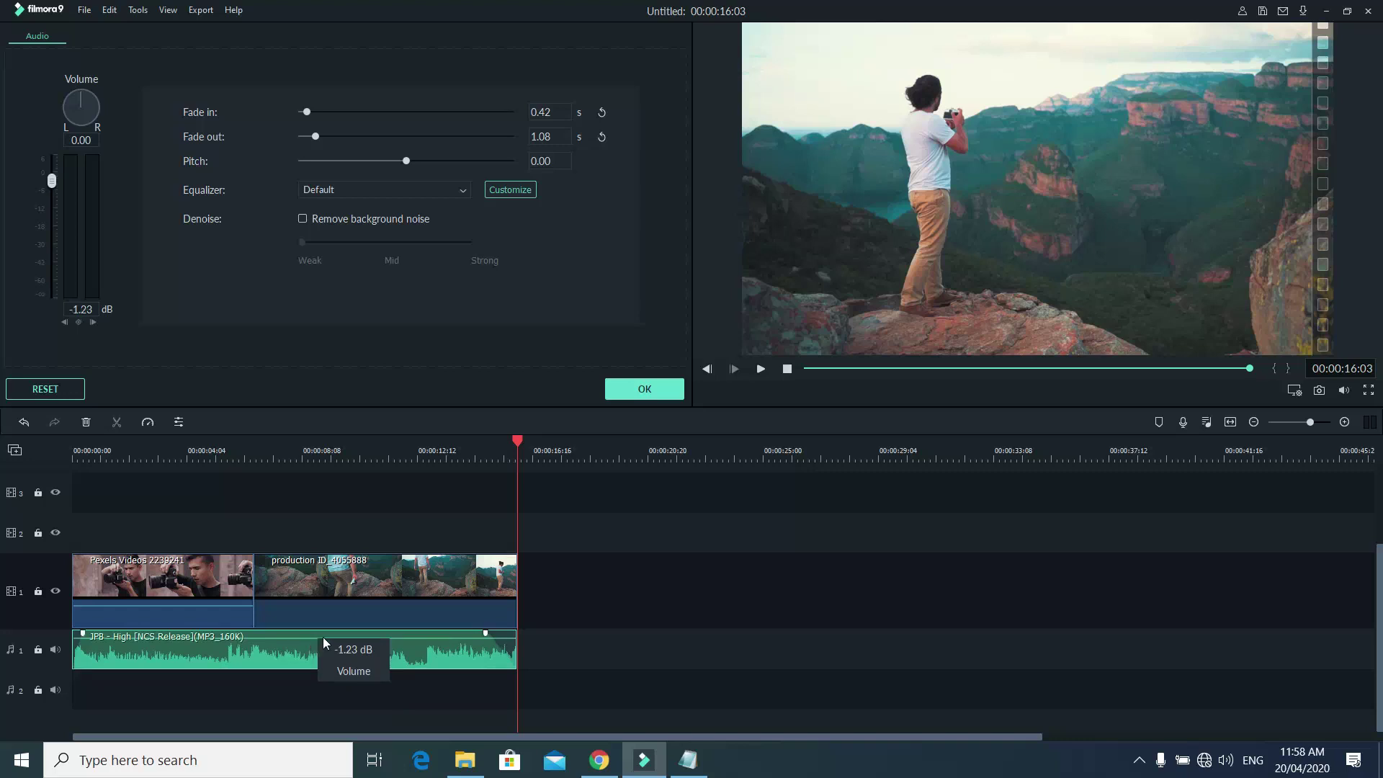
left_click(626, 390)
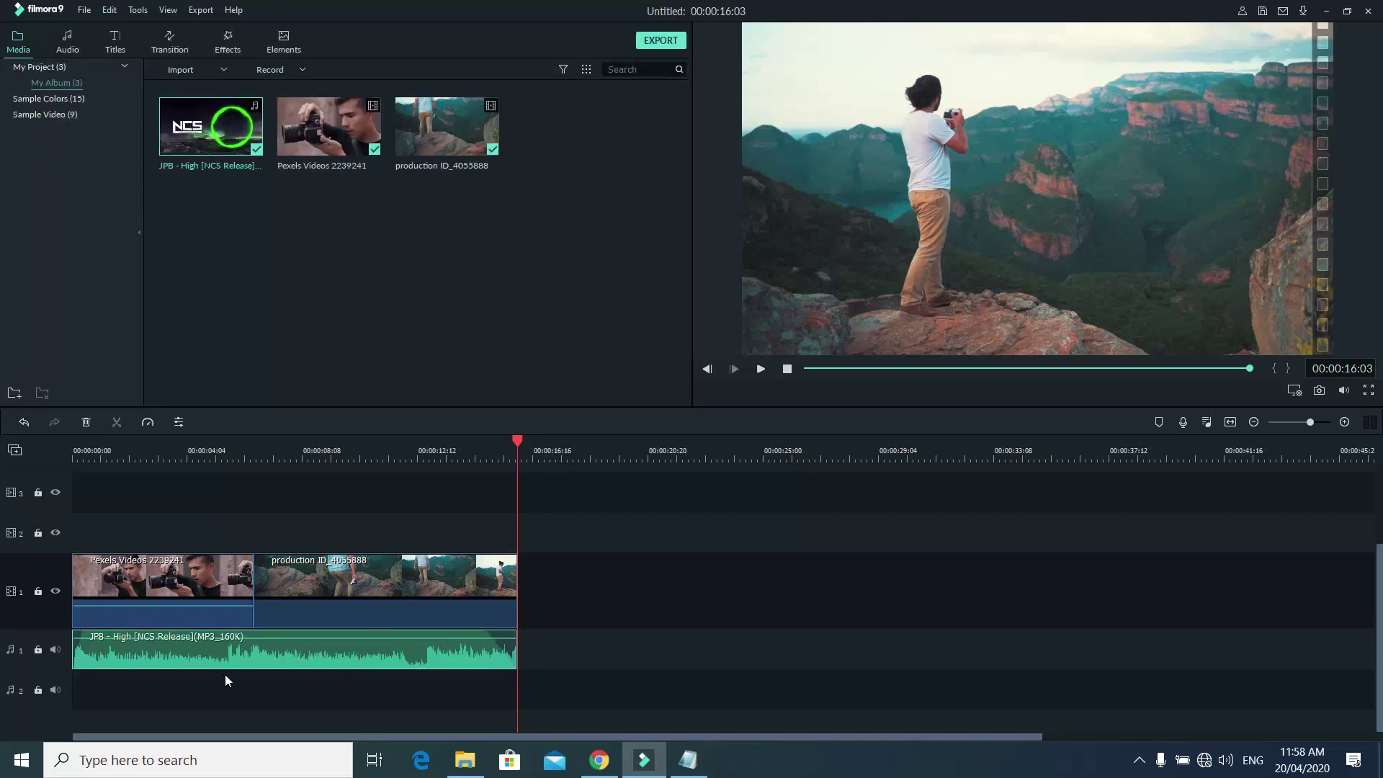
Look through the title library's Custom, Openers, Titles, Lower 3rds, Subtitles and End Credits categories.
scroll(484, 504, "up", 3)
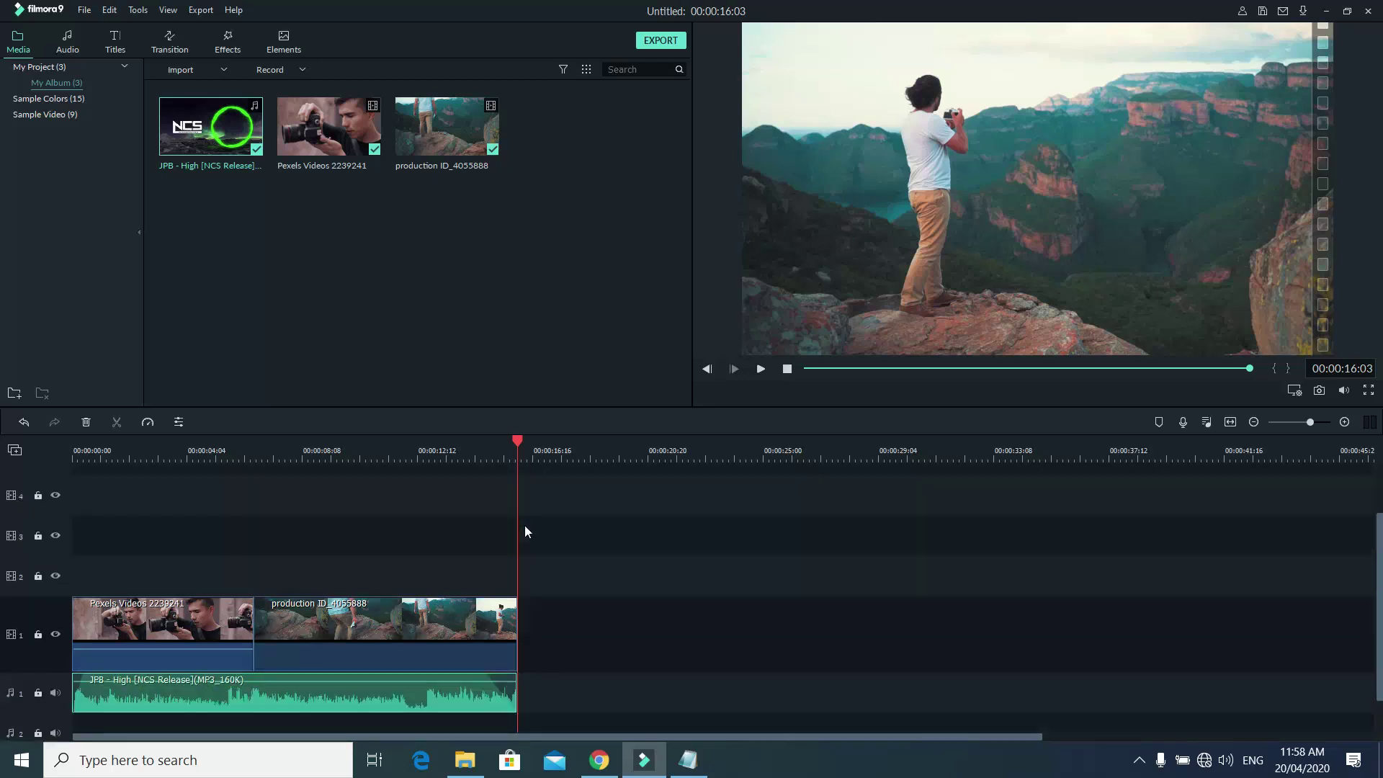
left_click(116, 48)
mouse_move(204, 133)
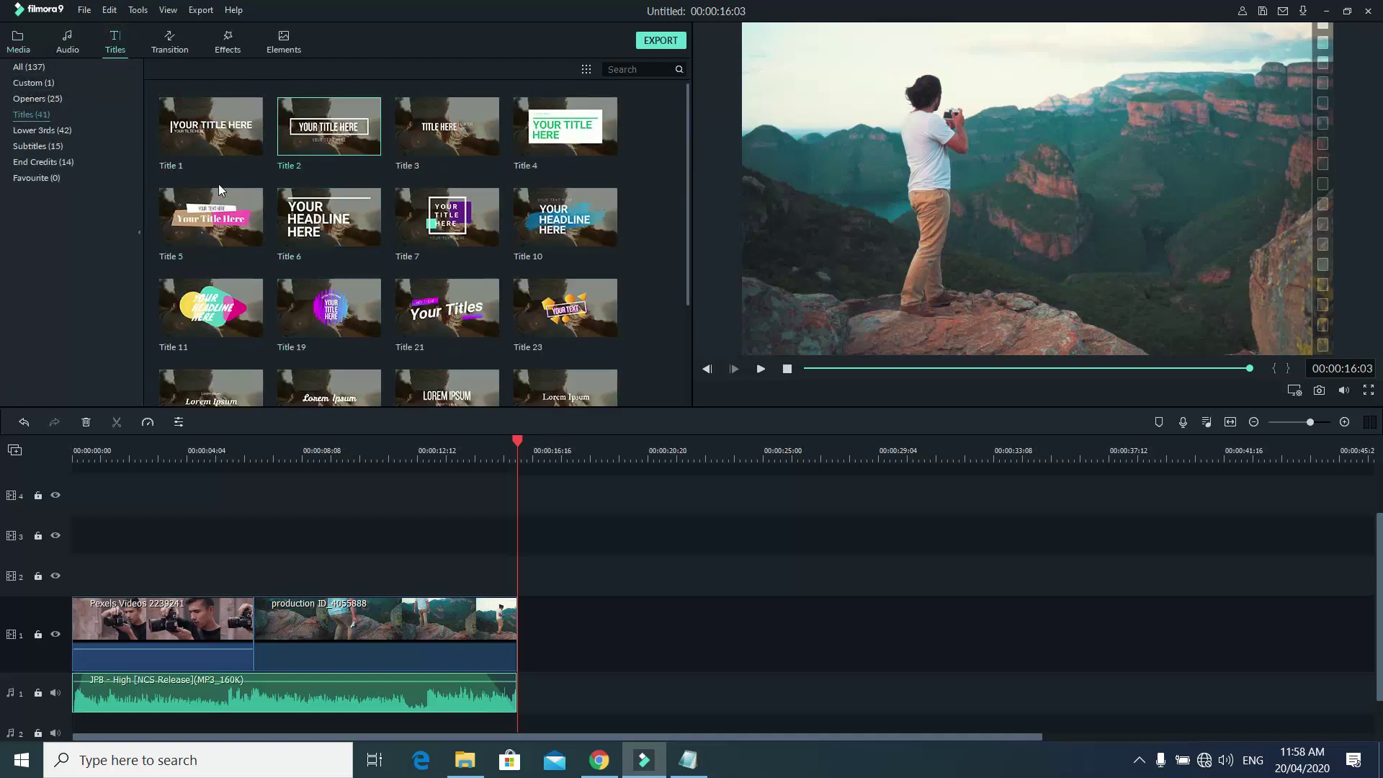
left_click(32, 88)
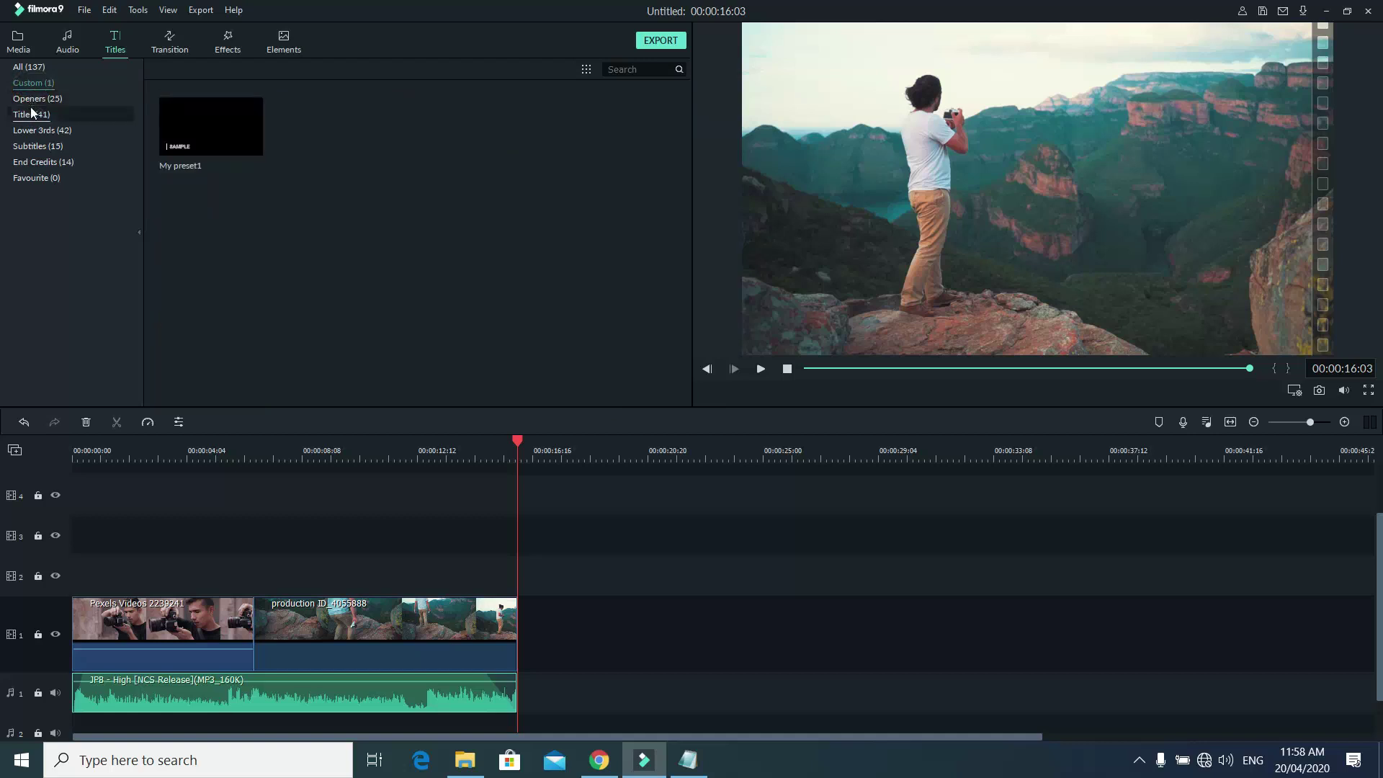
left_click(29, 102)
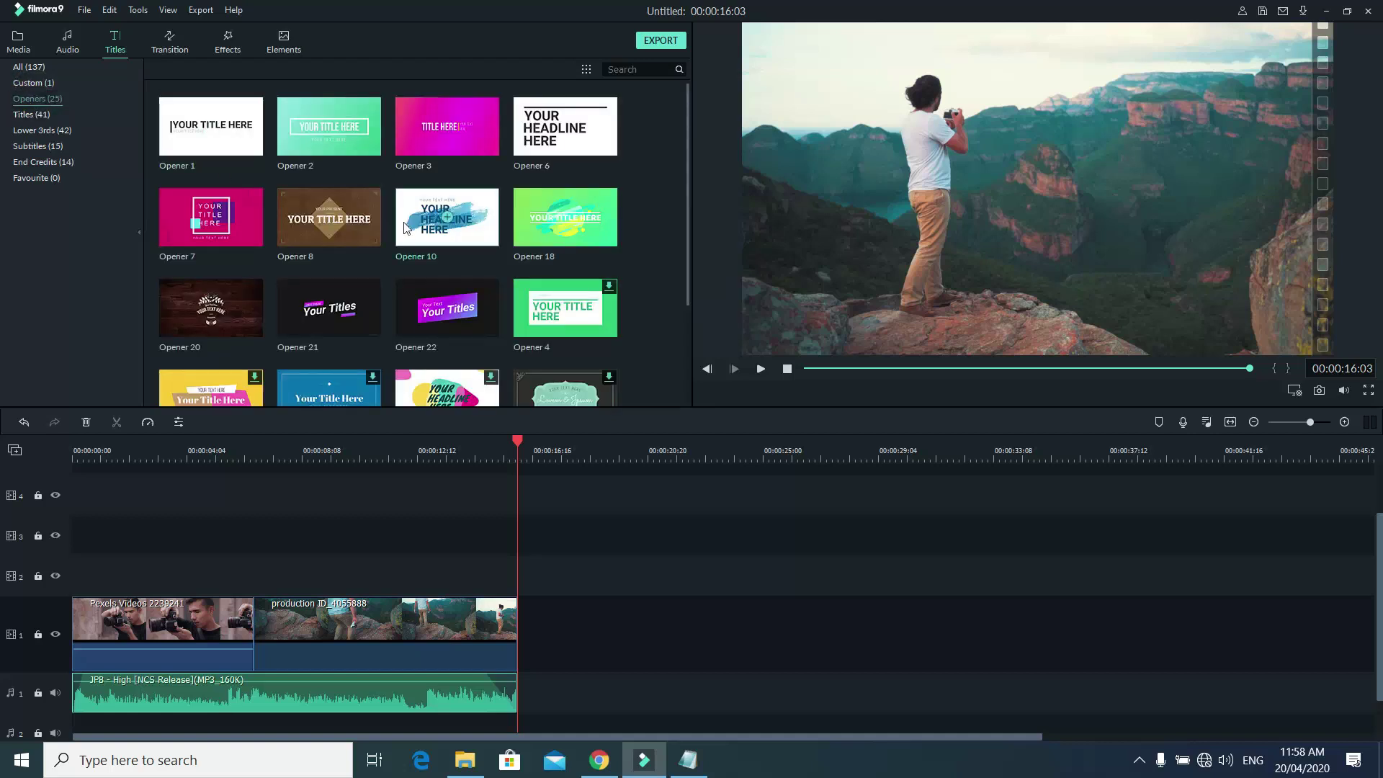
scroll(432, 266, "down", 3)
left_click(26, 115)
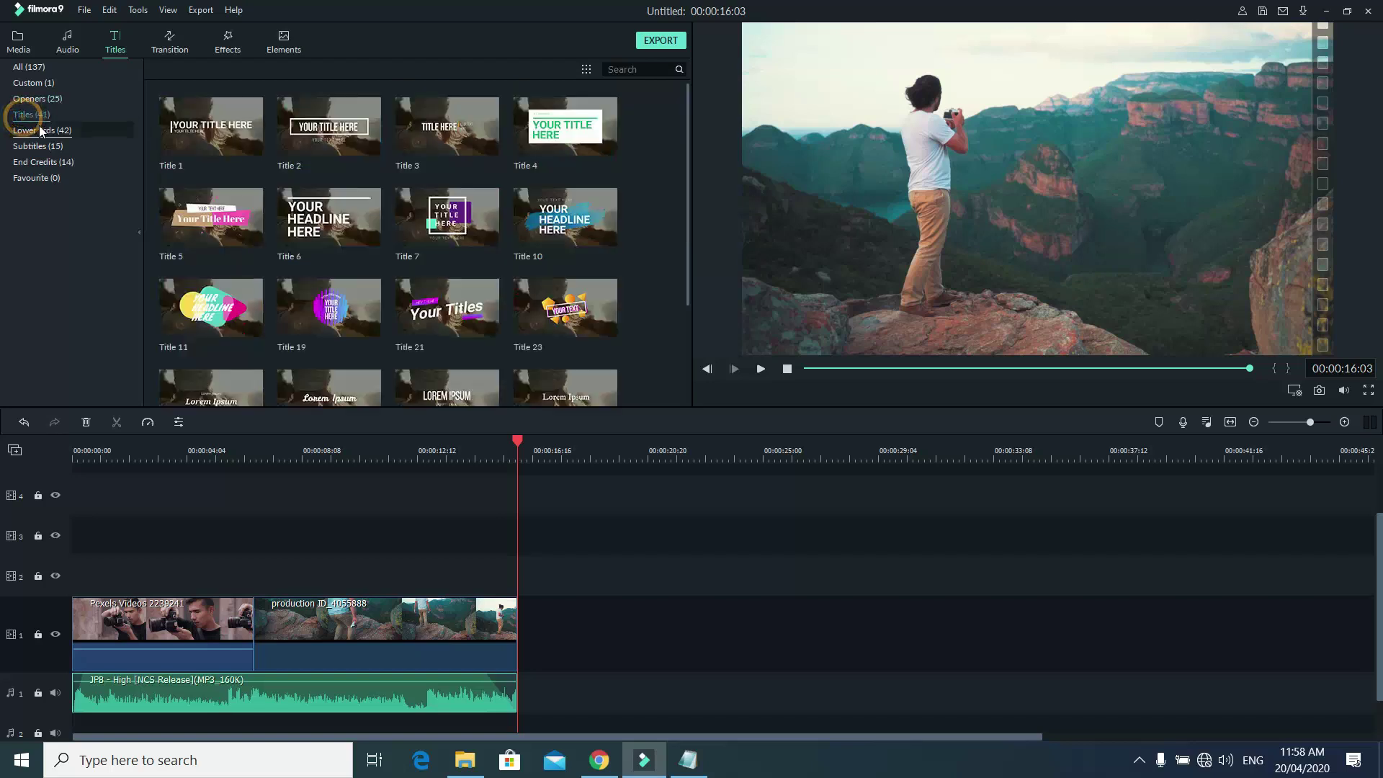
left_click(32, 132)
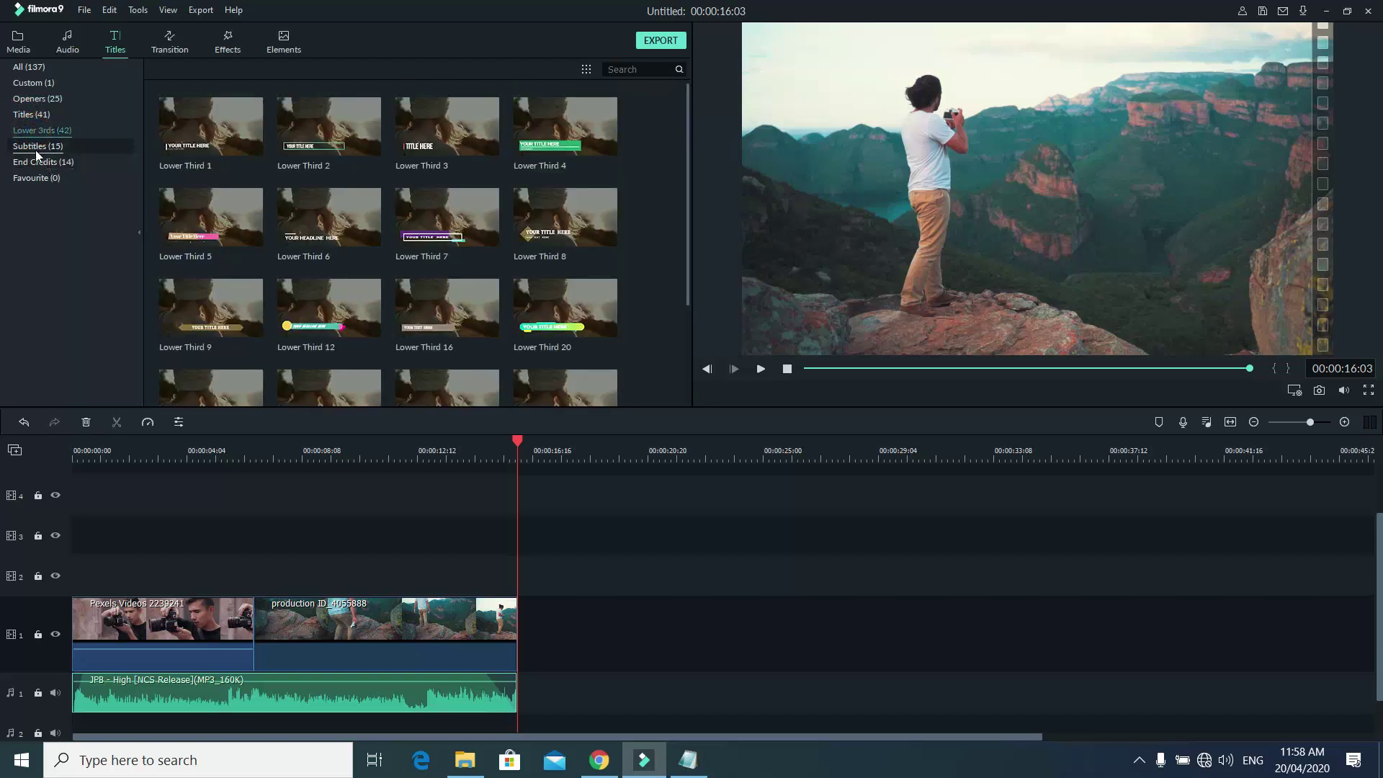
left_click(36, 146)
left_click(37, 161)
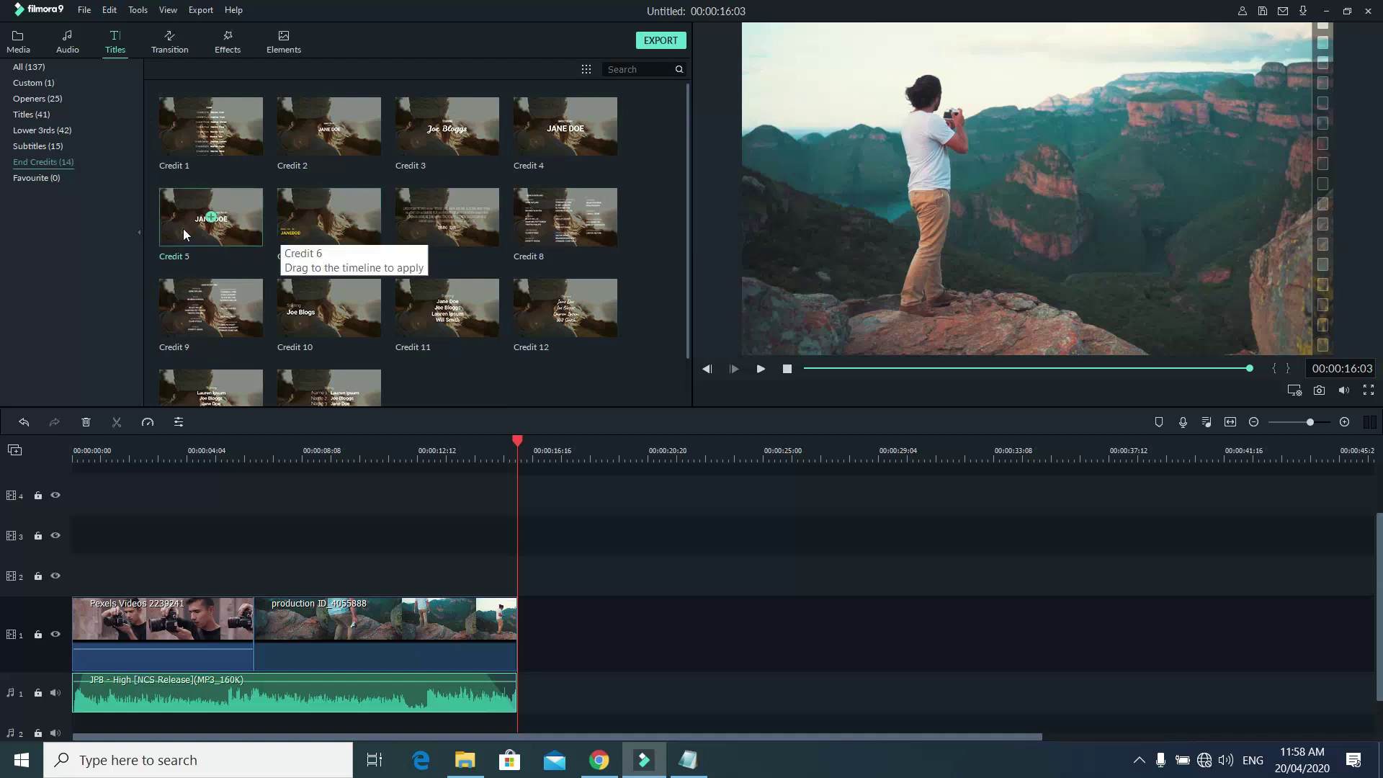
Add the Title 2 preset to video track 2 over the last part of production ID_4055888, ending with that clip.
left_click(42, 116)
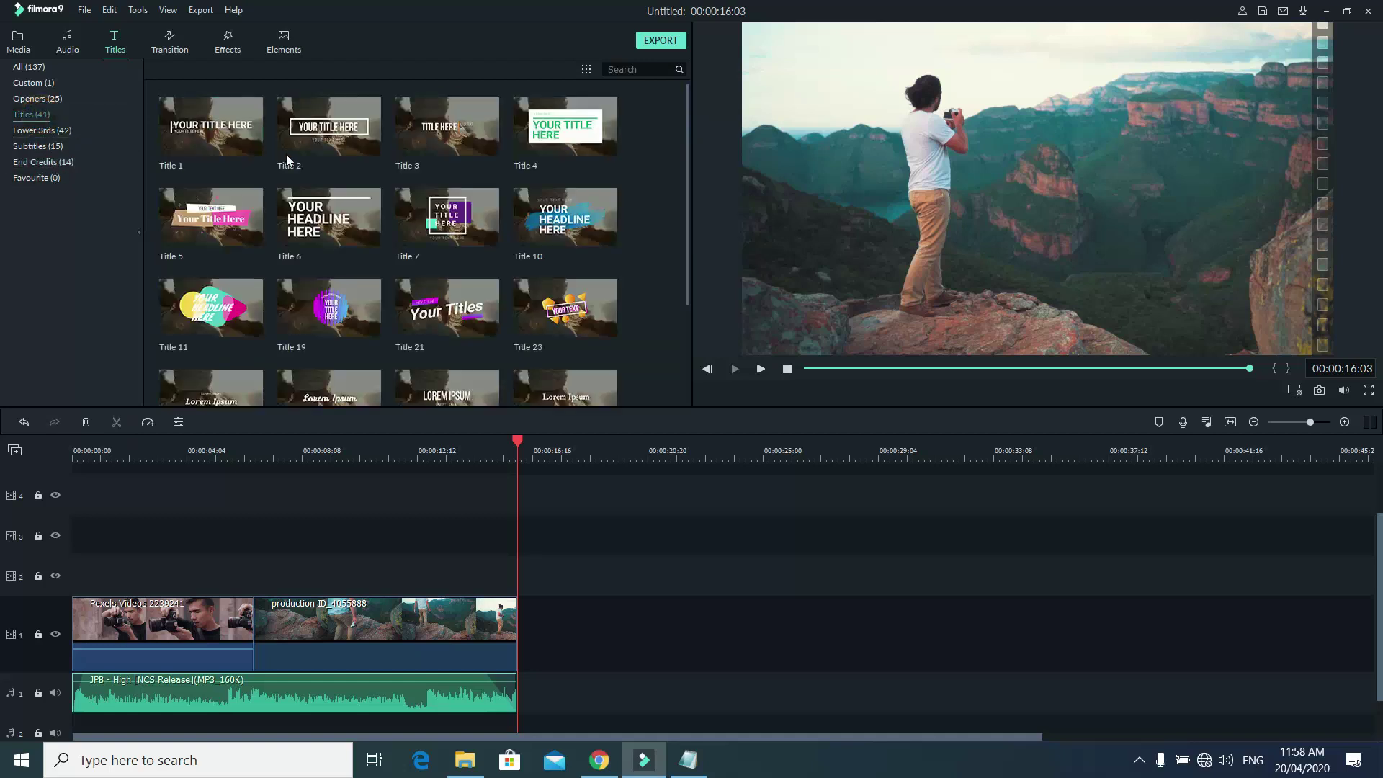
left_click_drag(352, 141, 377, 430)
left_click_drag(351, 140, 383, 572)
left_click_drag(516, 441, 436, 448)
left_click(531, 540)
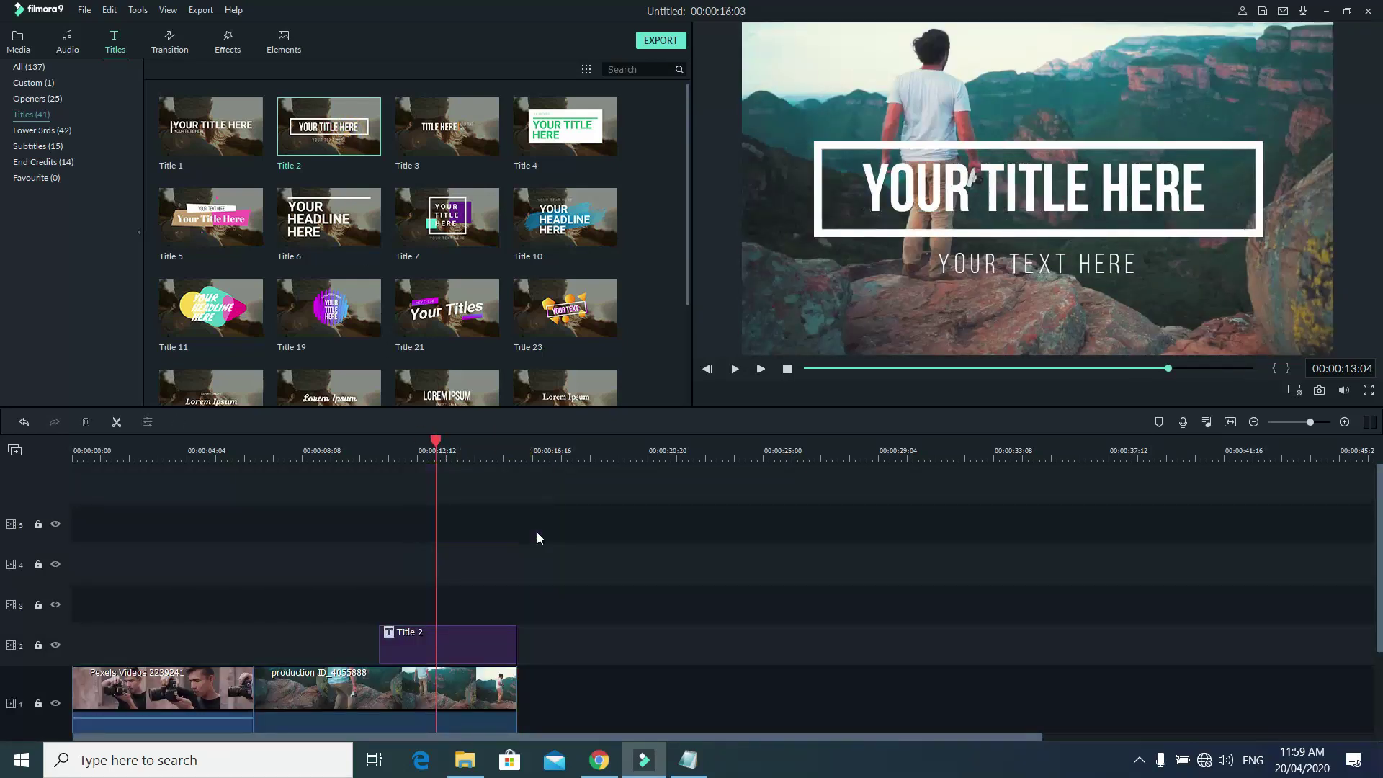
Play the section with the title from just before it begins to check its animation.
left_click_drag(434, 442, 383, 447)
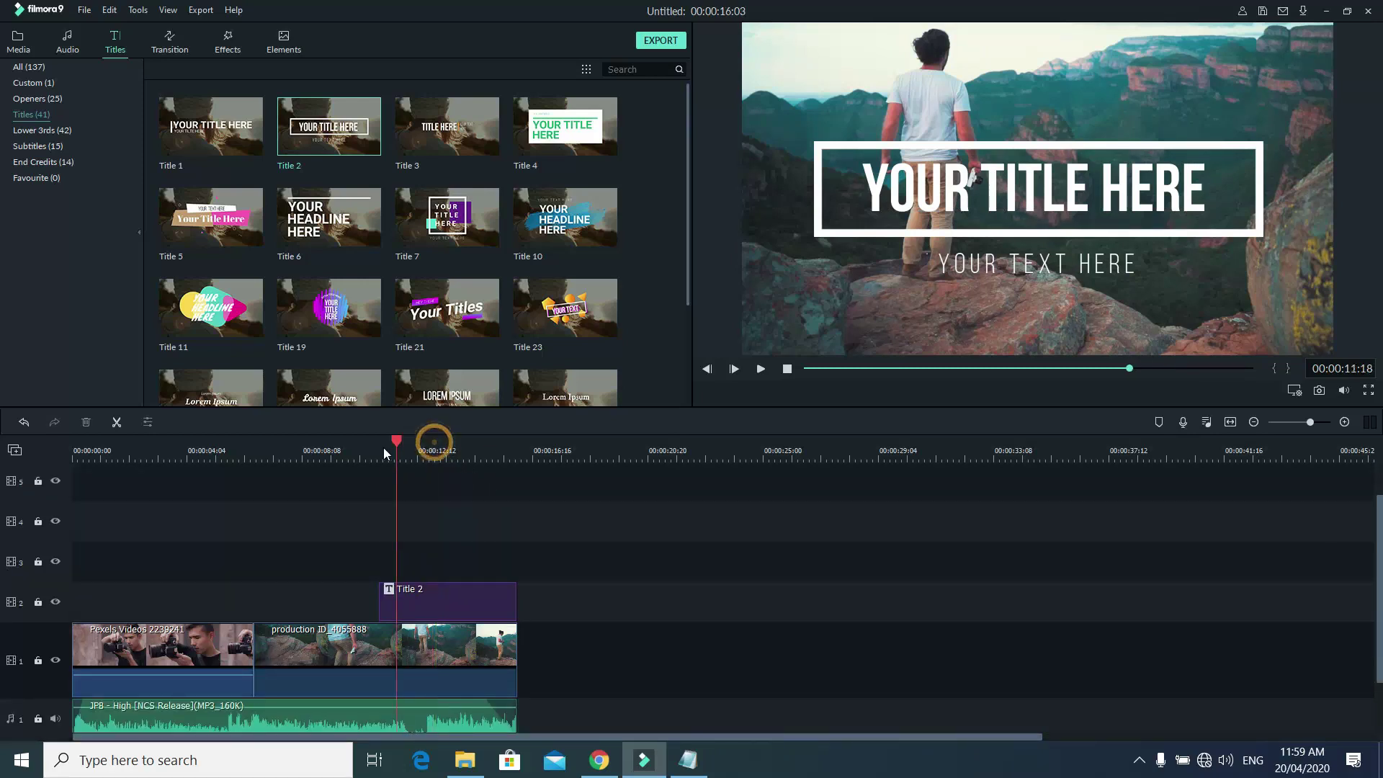
left_click(374, 448)
key("space")
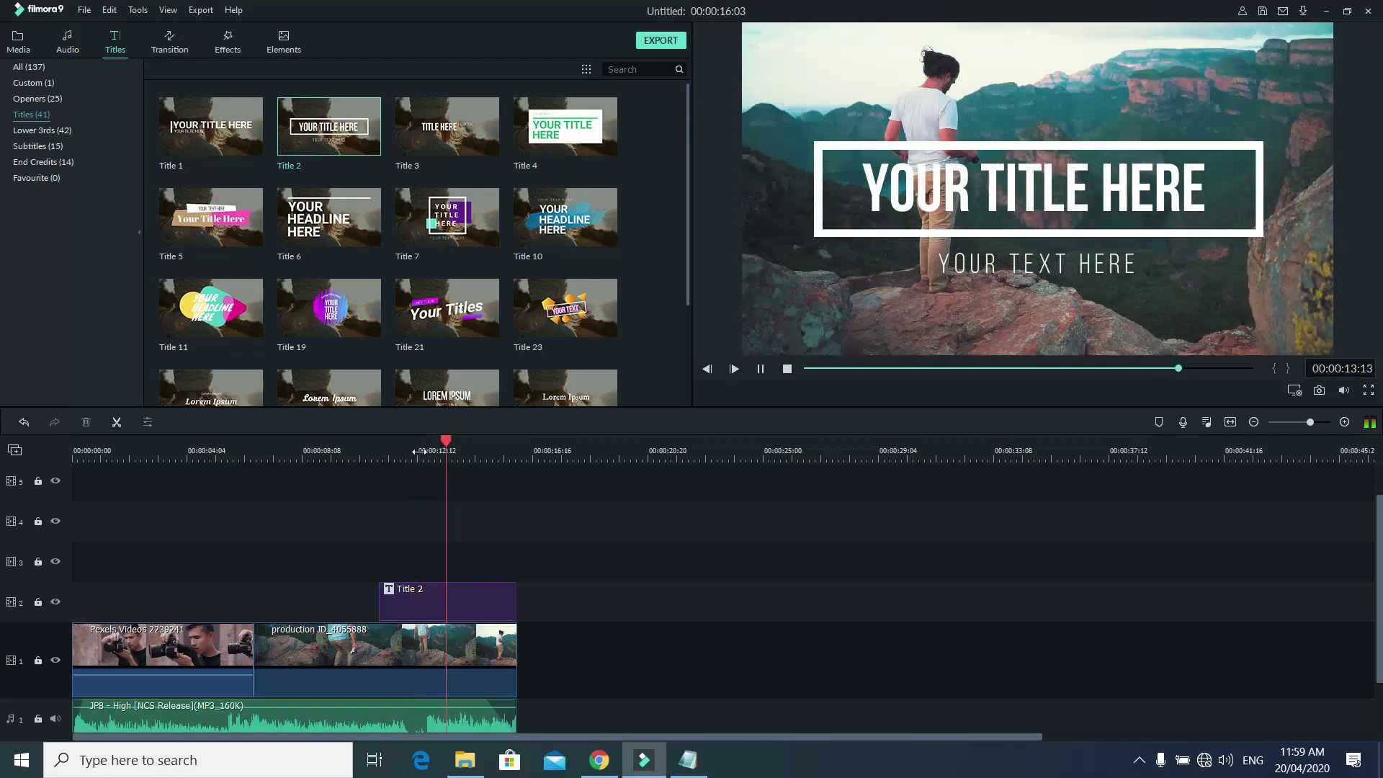
key("space")
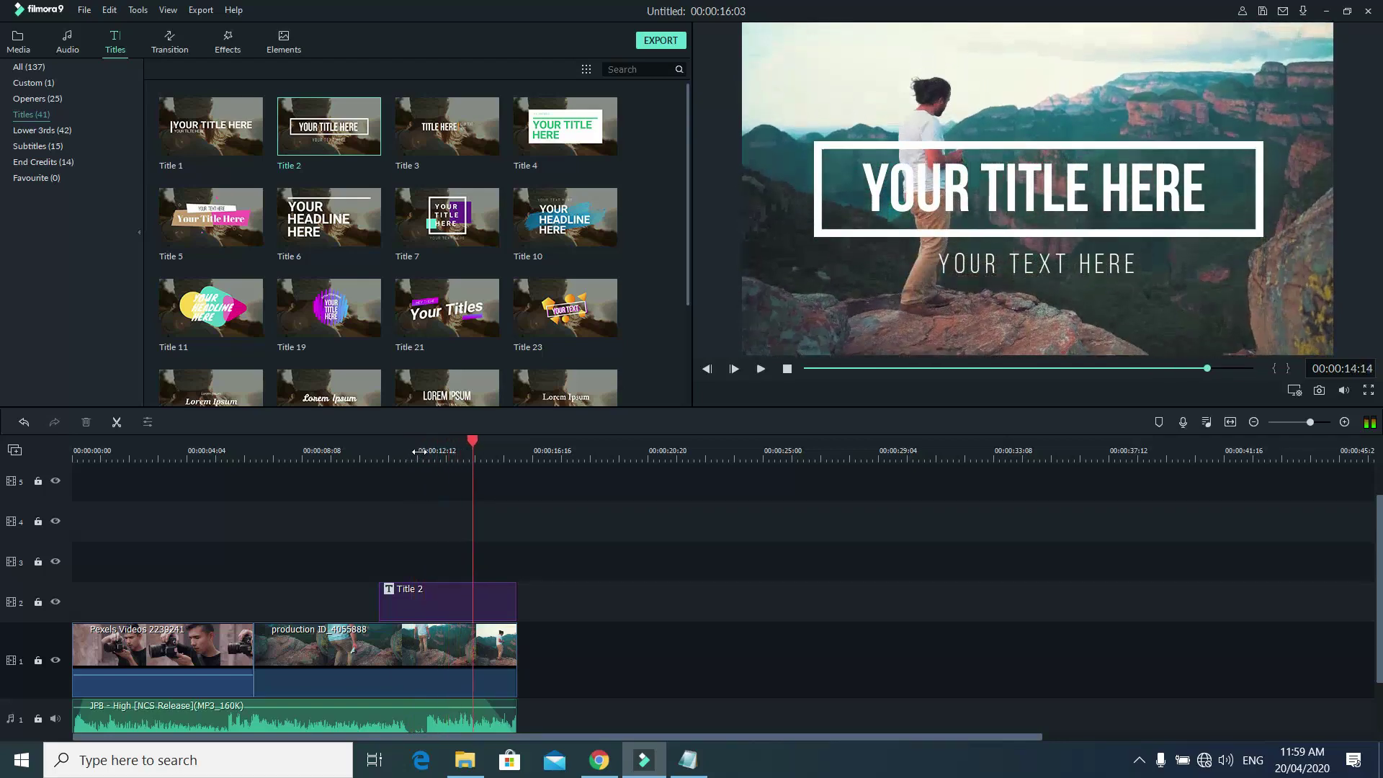
Replace the main title text with BASIC EDITING TUTORIAL and shrink it to fit inside the white frame.
double_click(1053, 204)
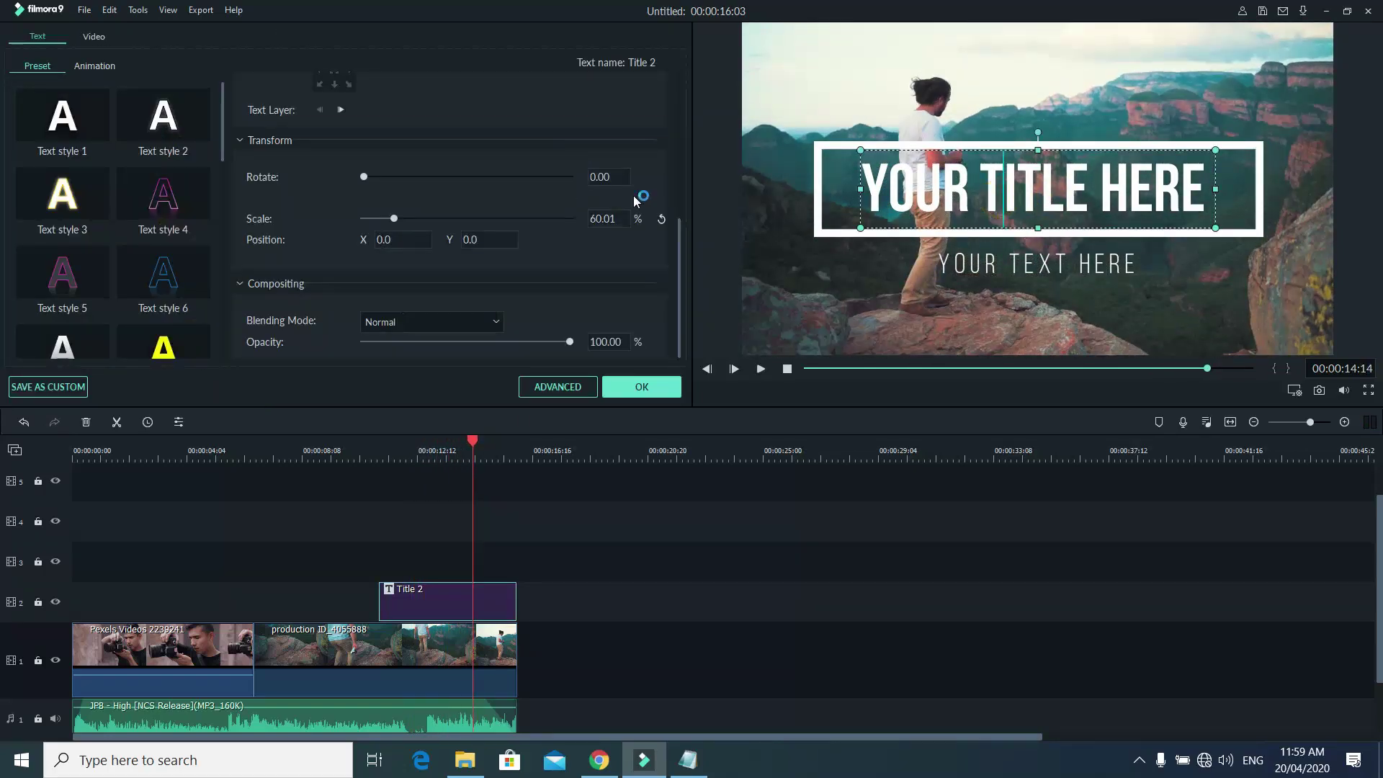
scroll(583, 202, "up", 5)
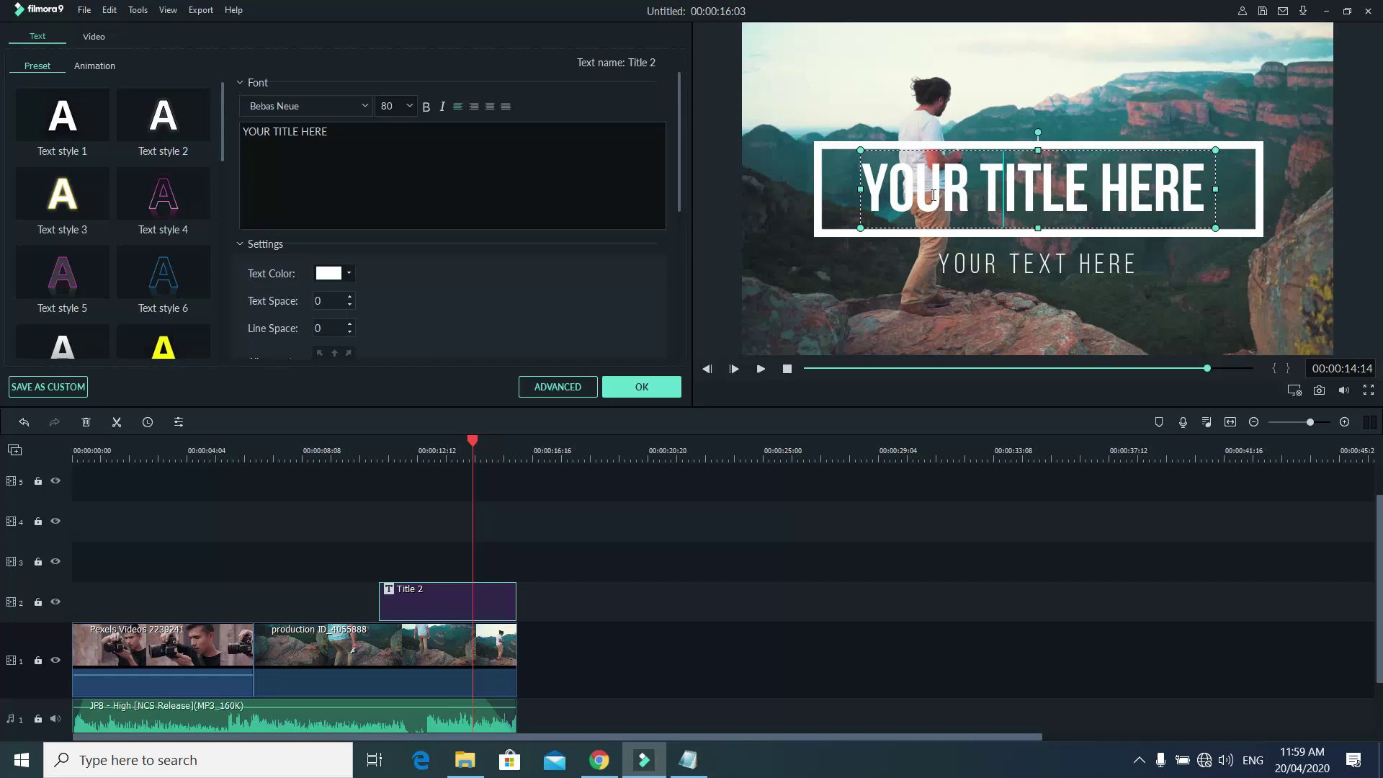
key("ctrl+a")
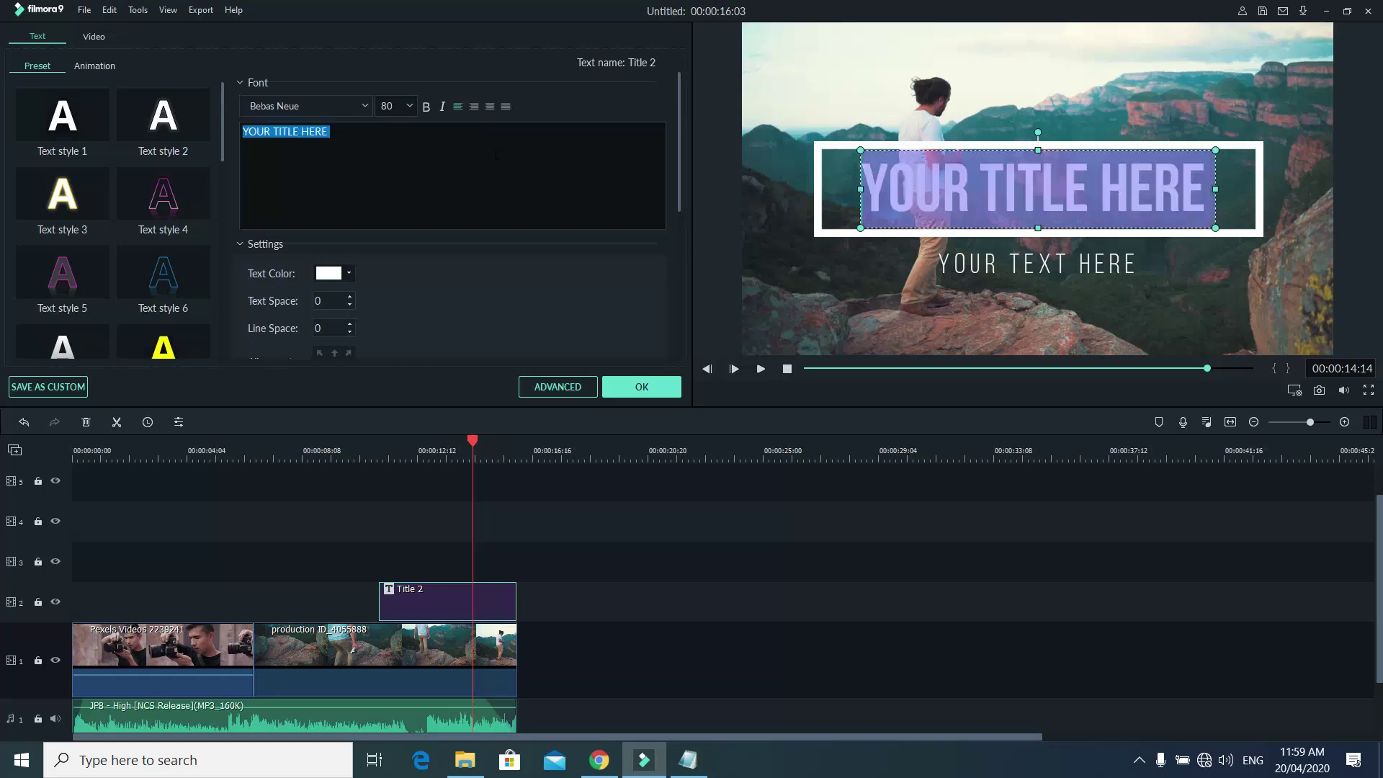
type("BASIC ")
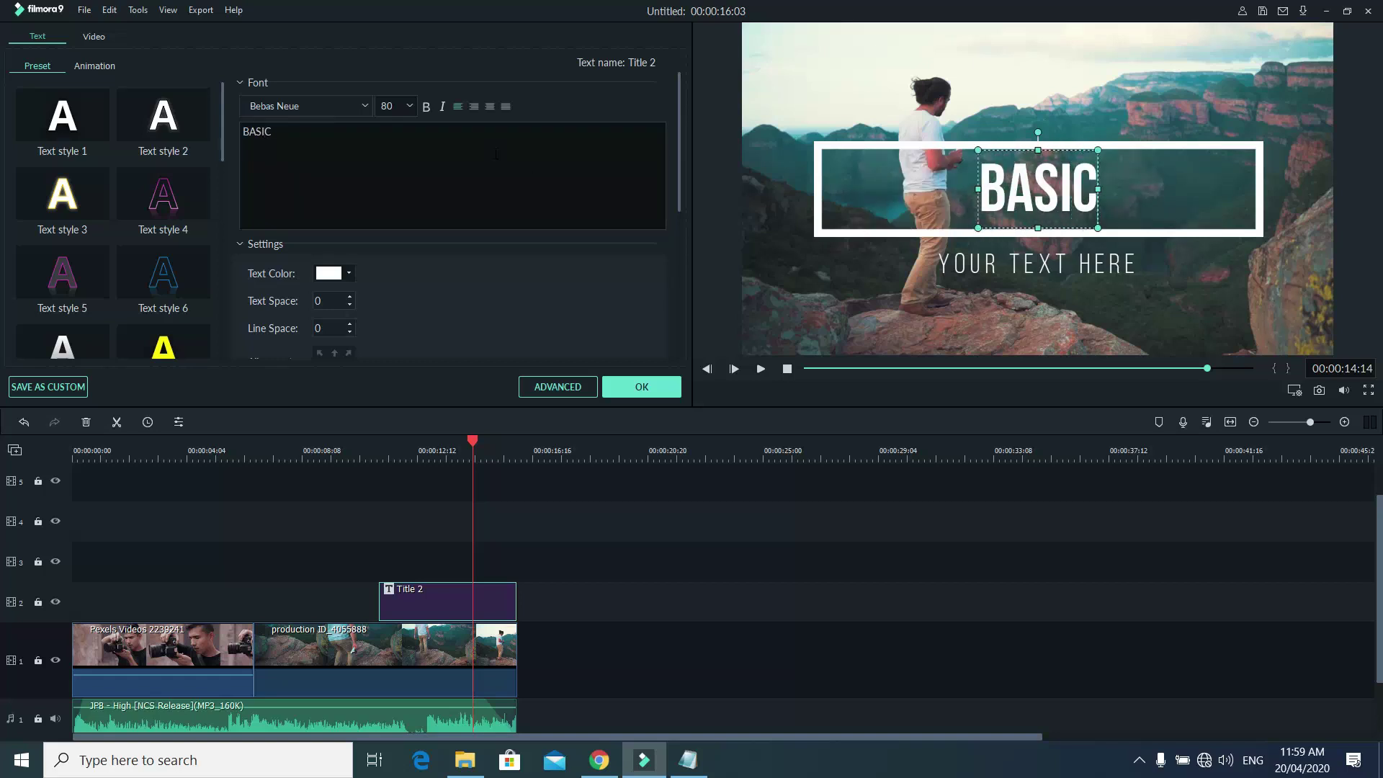
type("EDITING")
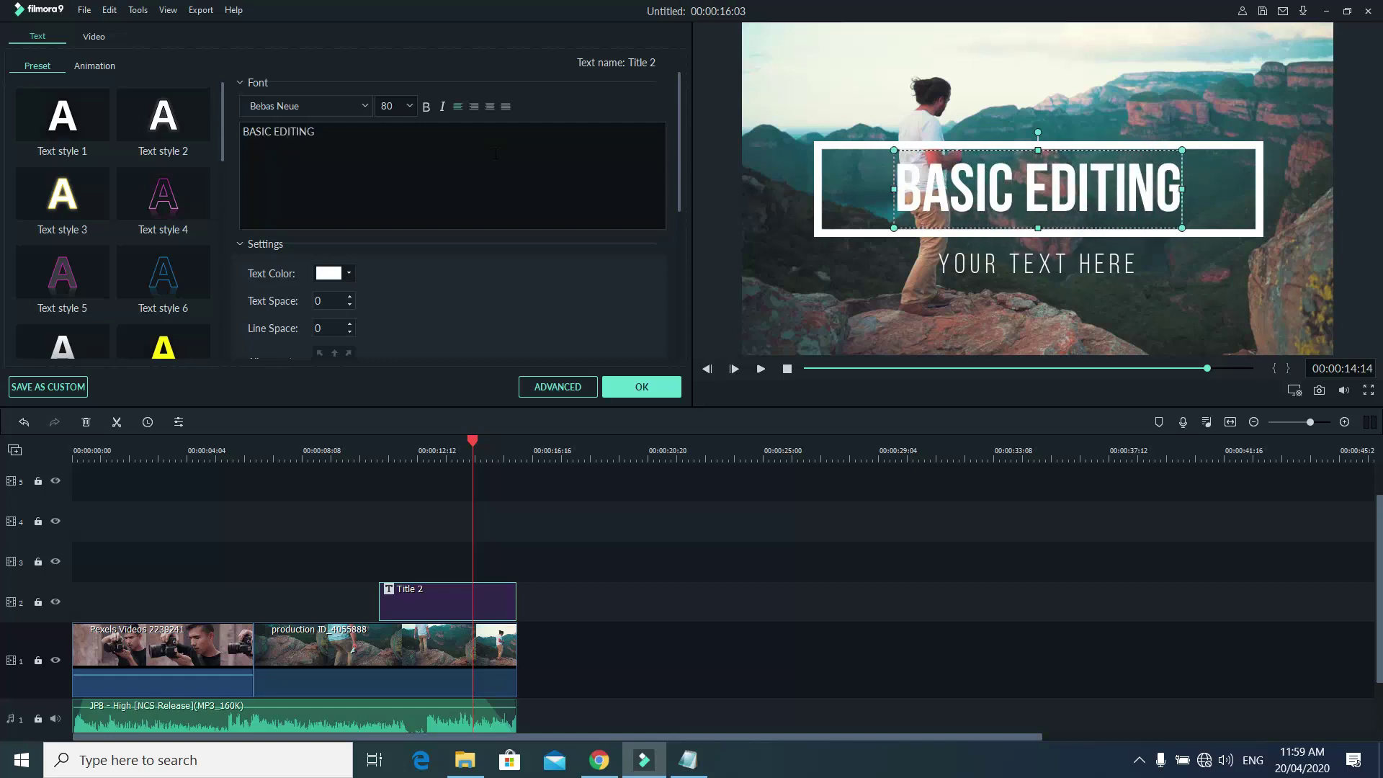
type(" TUT")
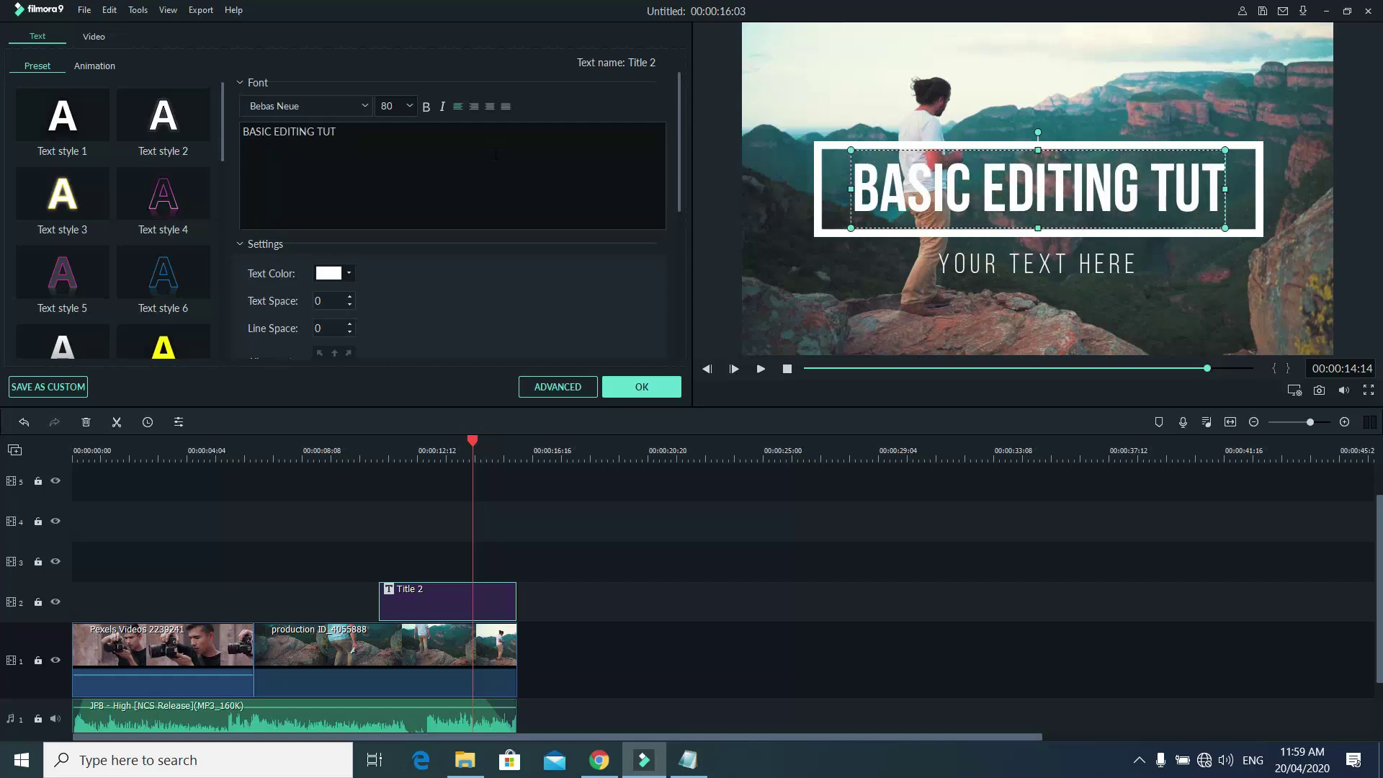
type("ORIAL")
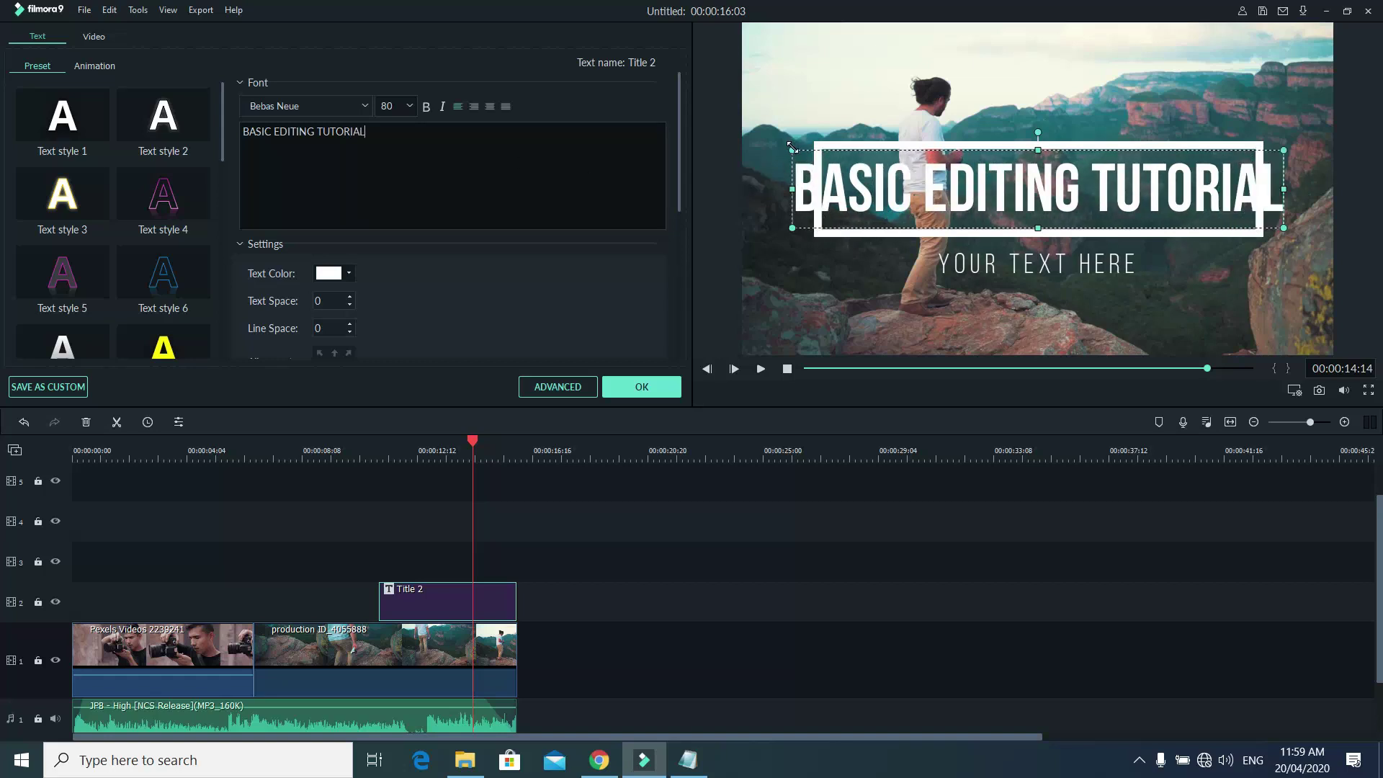
left_click_drag(792, 150, 826, 157)
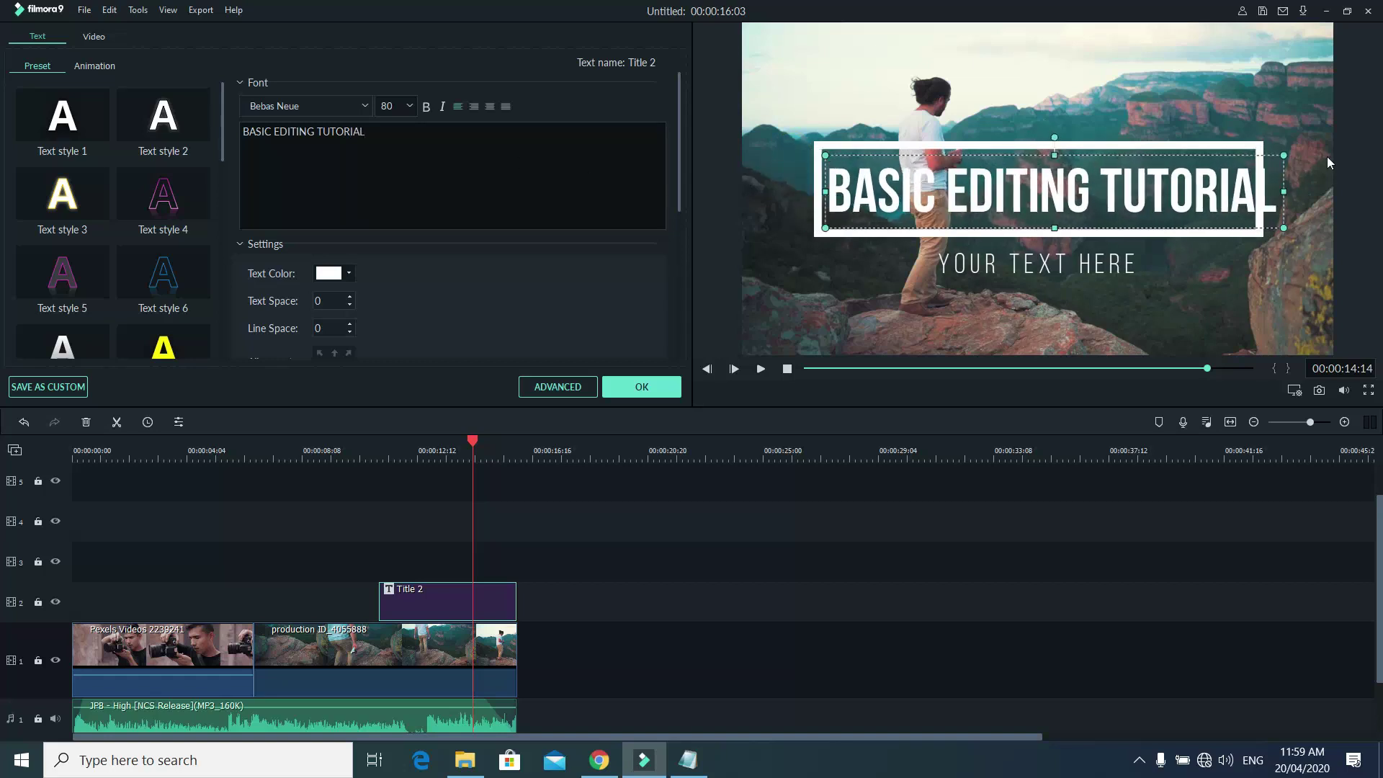
left_click_drag(1283, 156, 1188, 189)
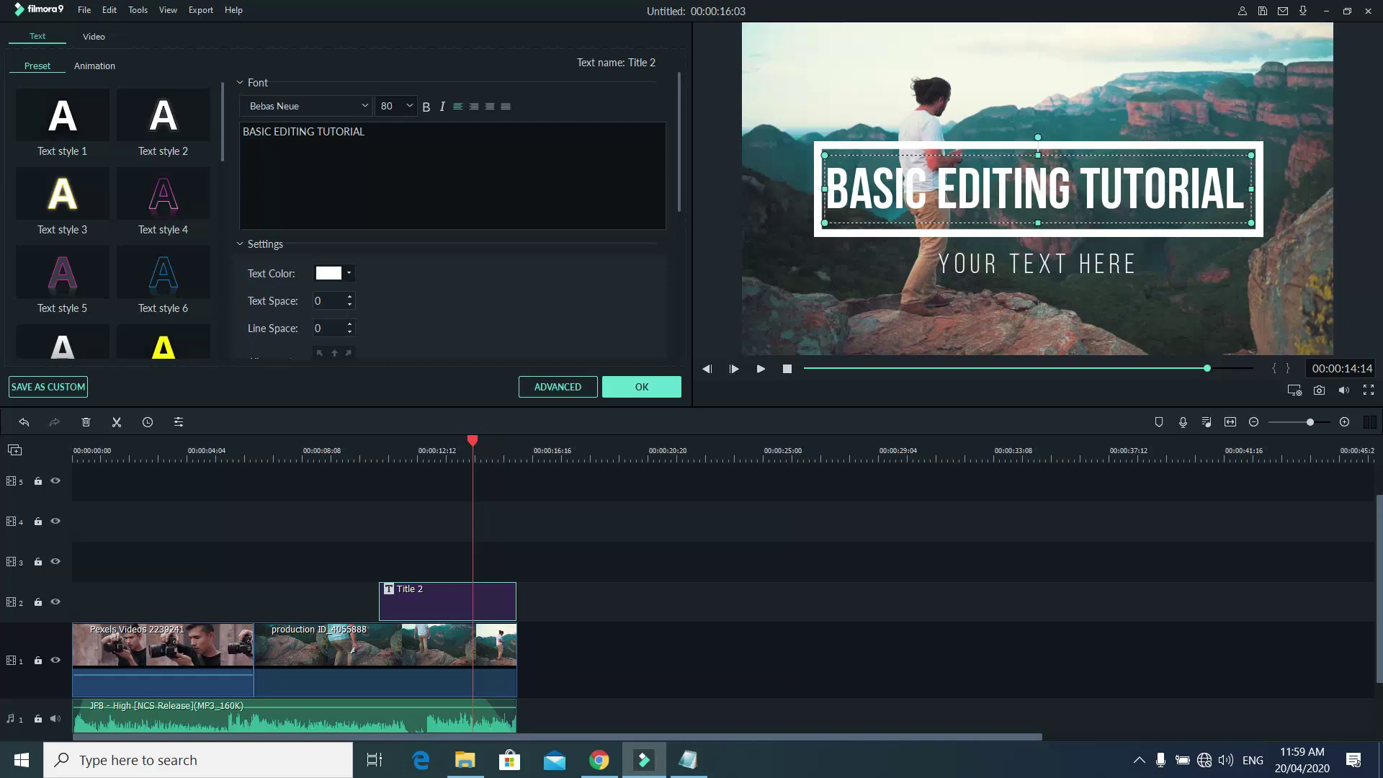
Set the font of the BASIC EDITING TUTORIAL text to Bebas Neue Bold.
left_click(406, 152)
left_click_drag(385, 144, 331, 106)
left_click(366, 106)
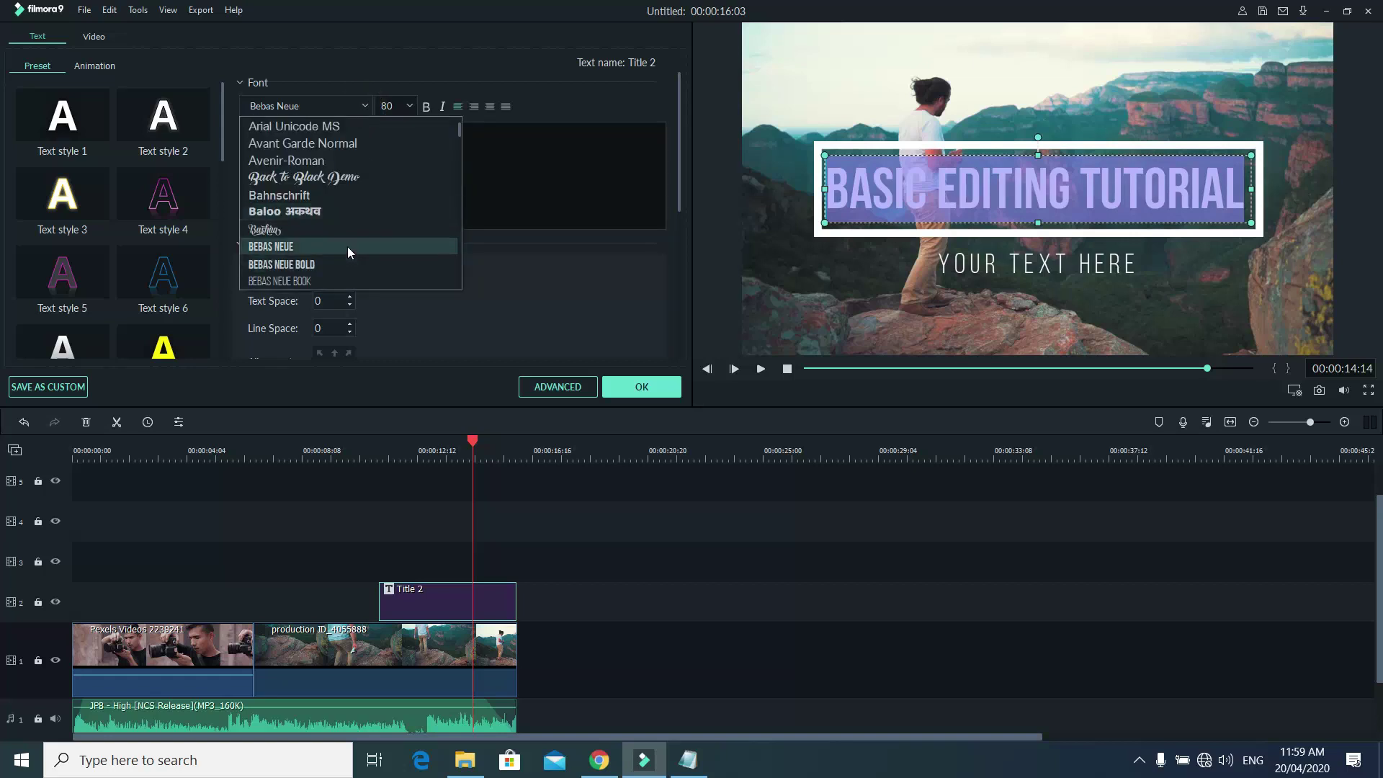
scroll(344, 233, "down", 1)
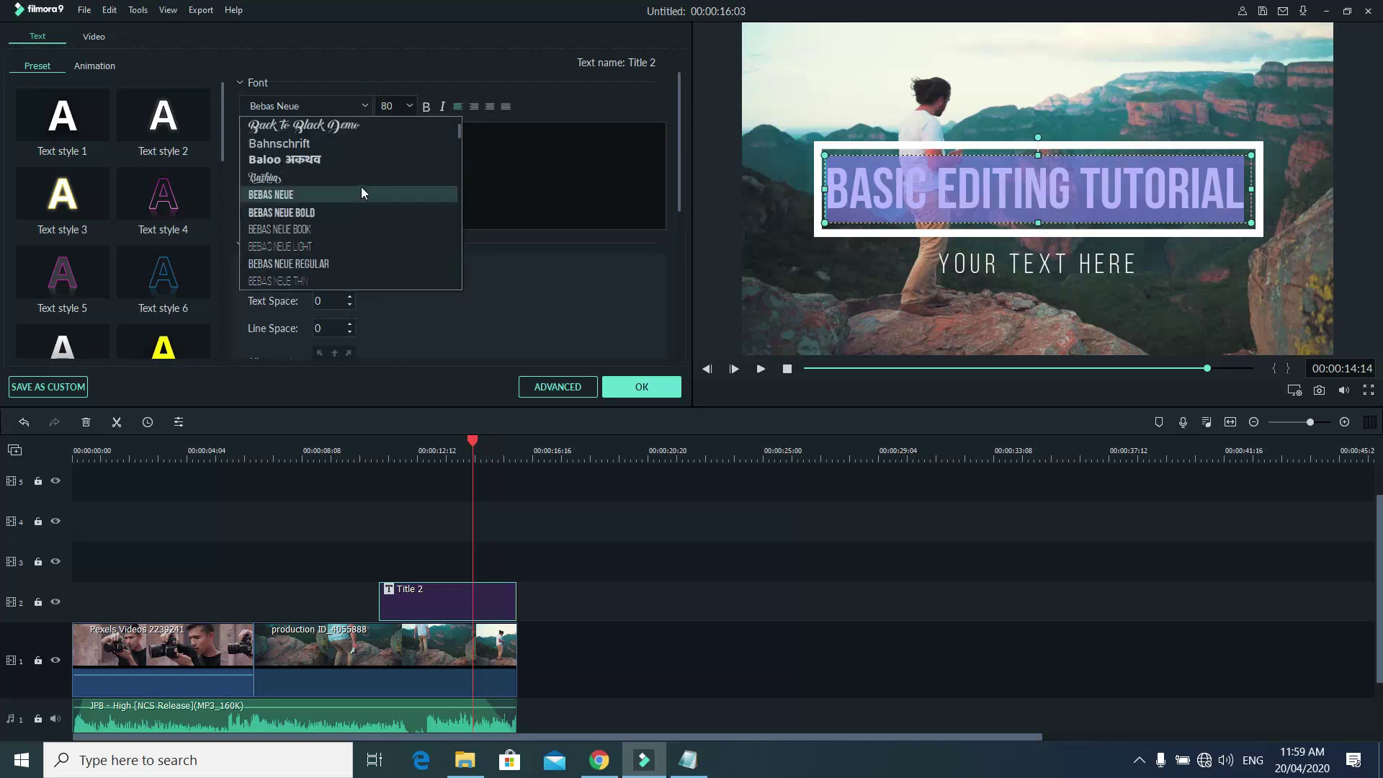
left_click(323, 212)
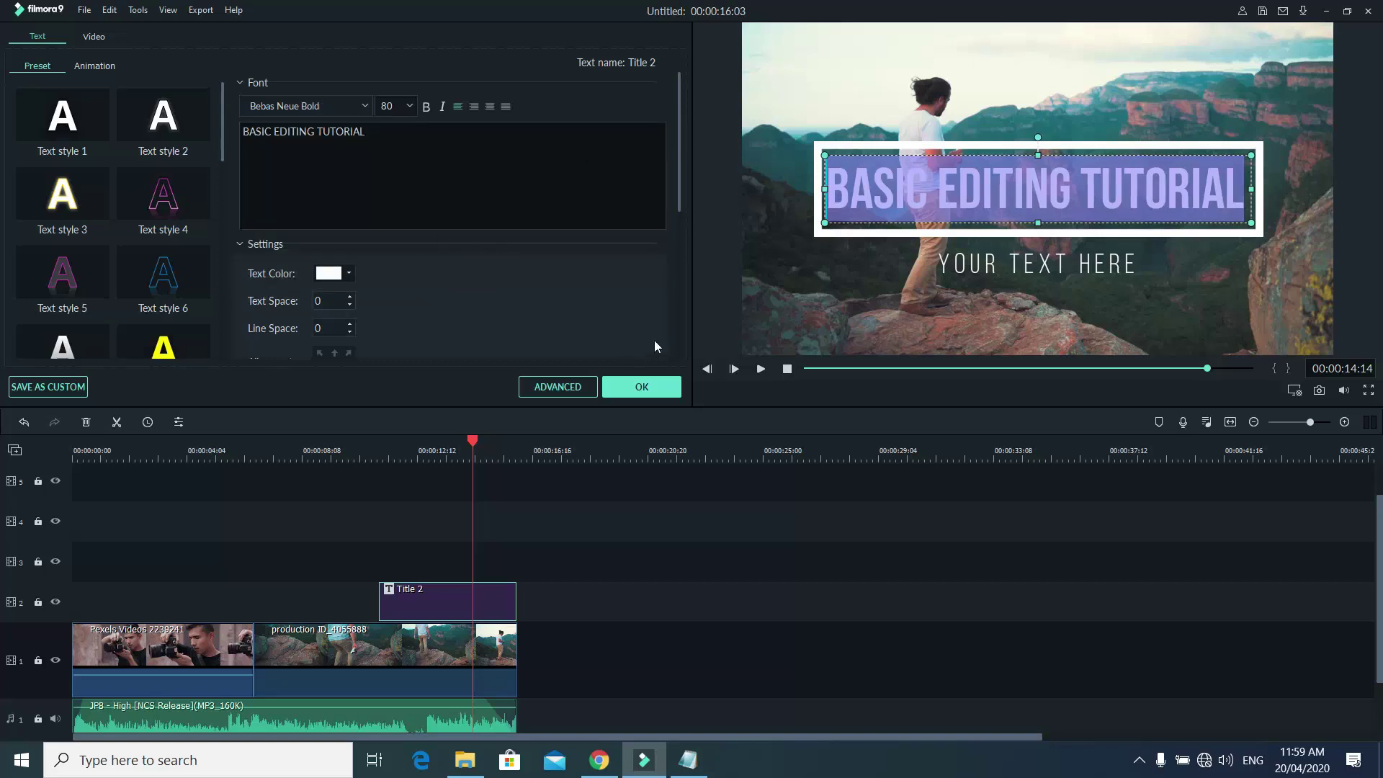
Try deleting the YOUR TEXT HERE line in the advanced text editor, undo the deletion and close the editor.
left_click(979, 266)
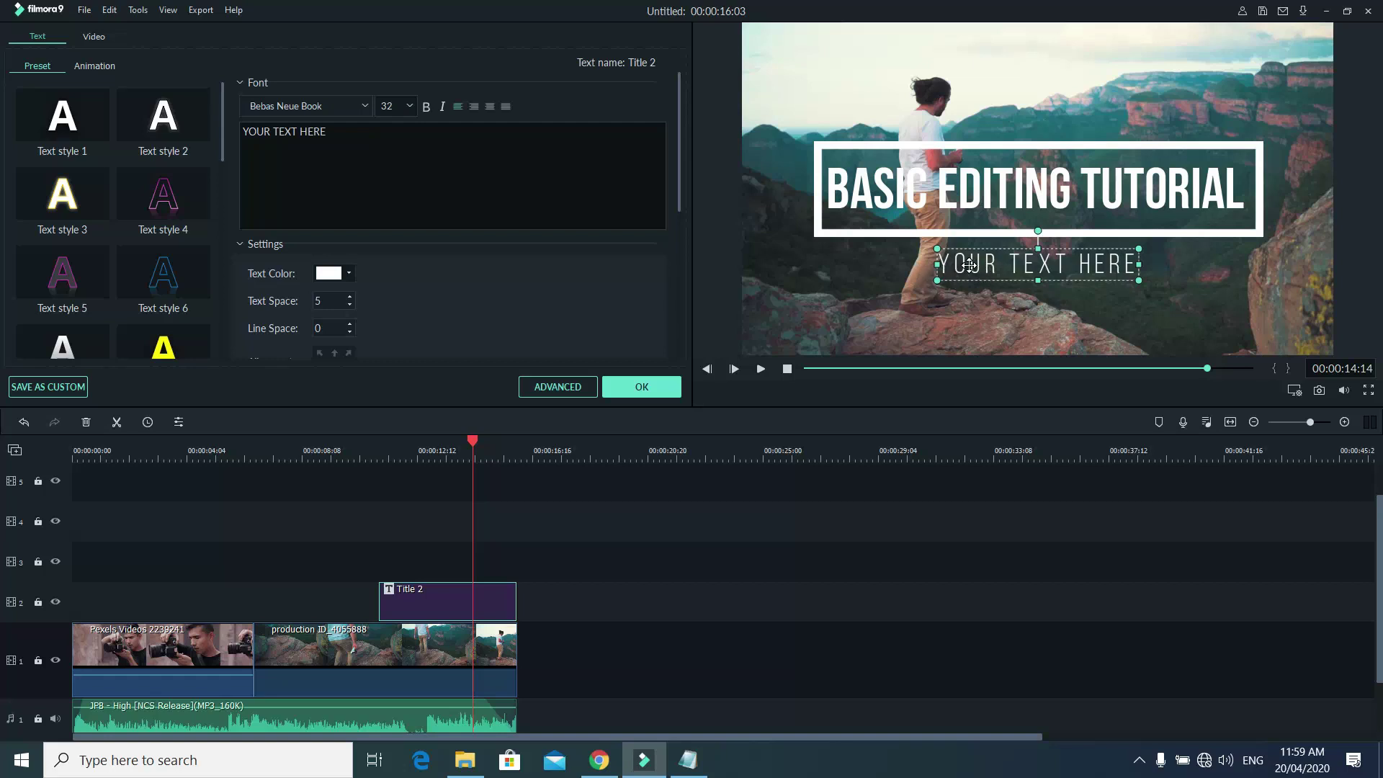
left_click(580, 389)
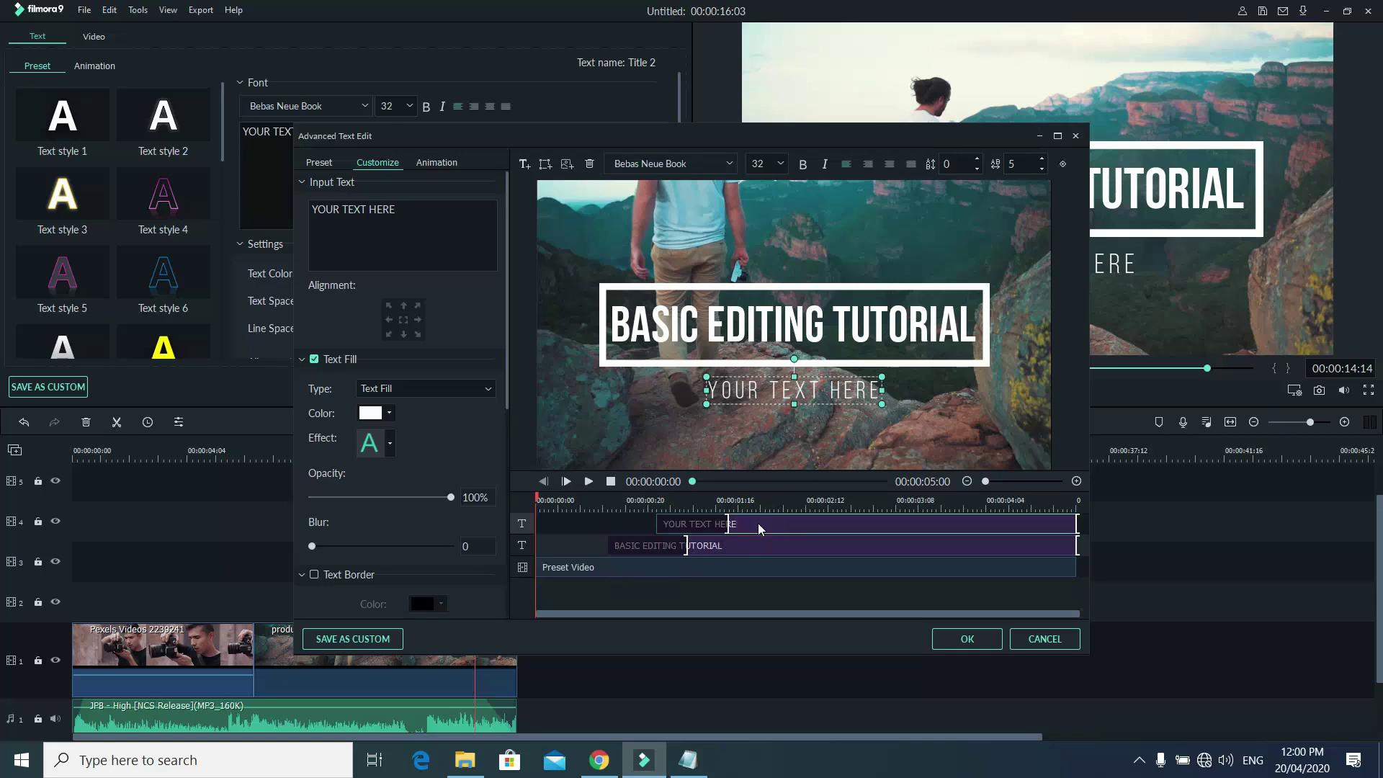
left_click(591, 166)
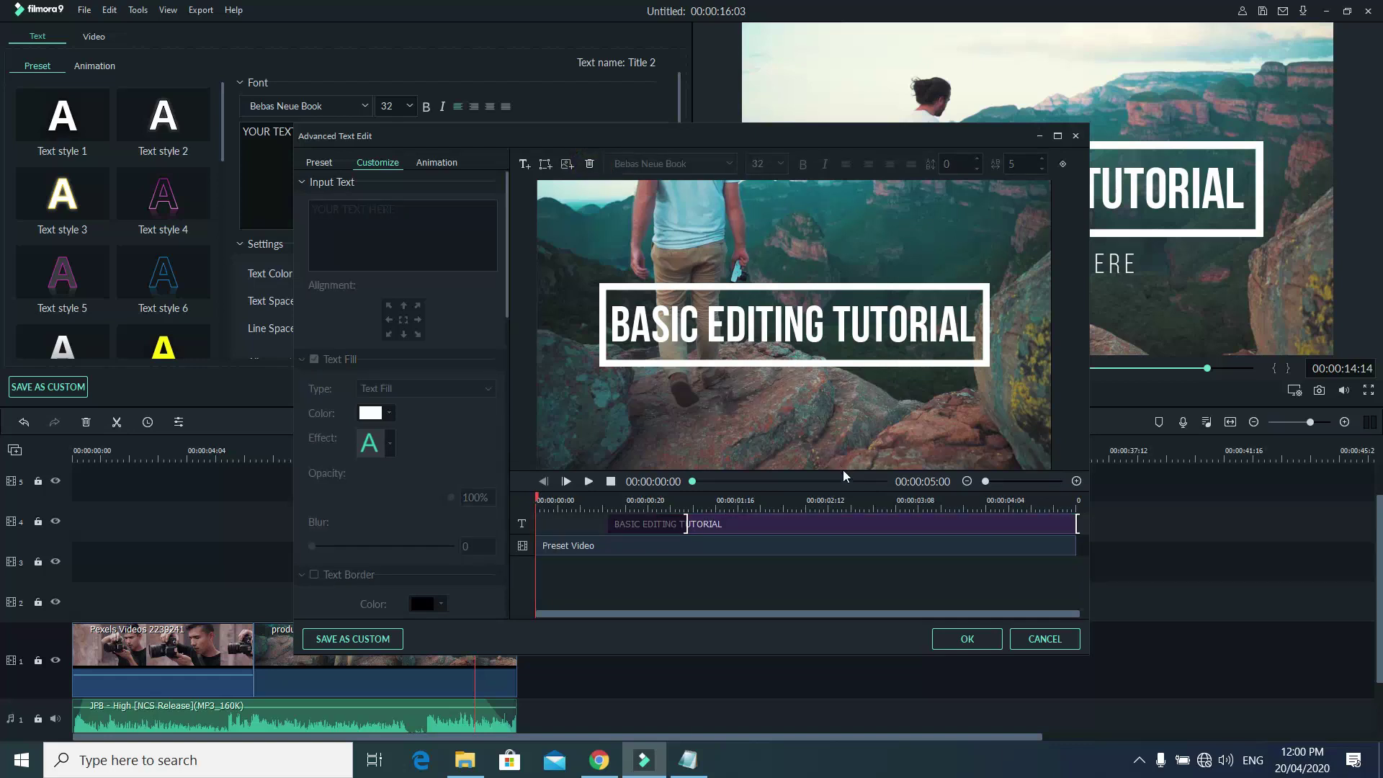
key("ctrl+z")
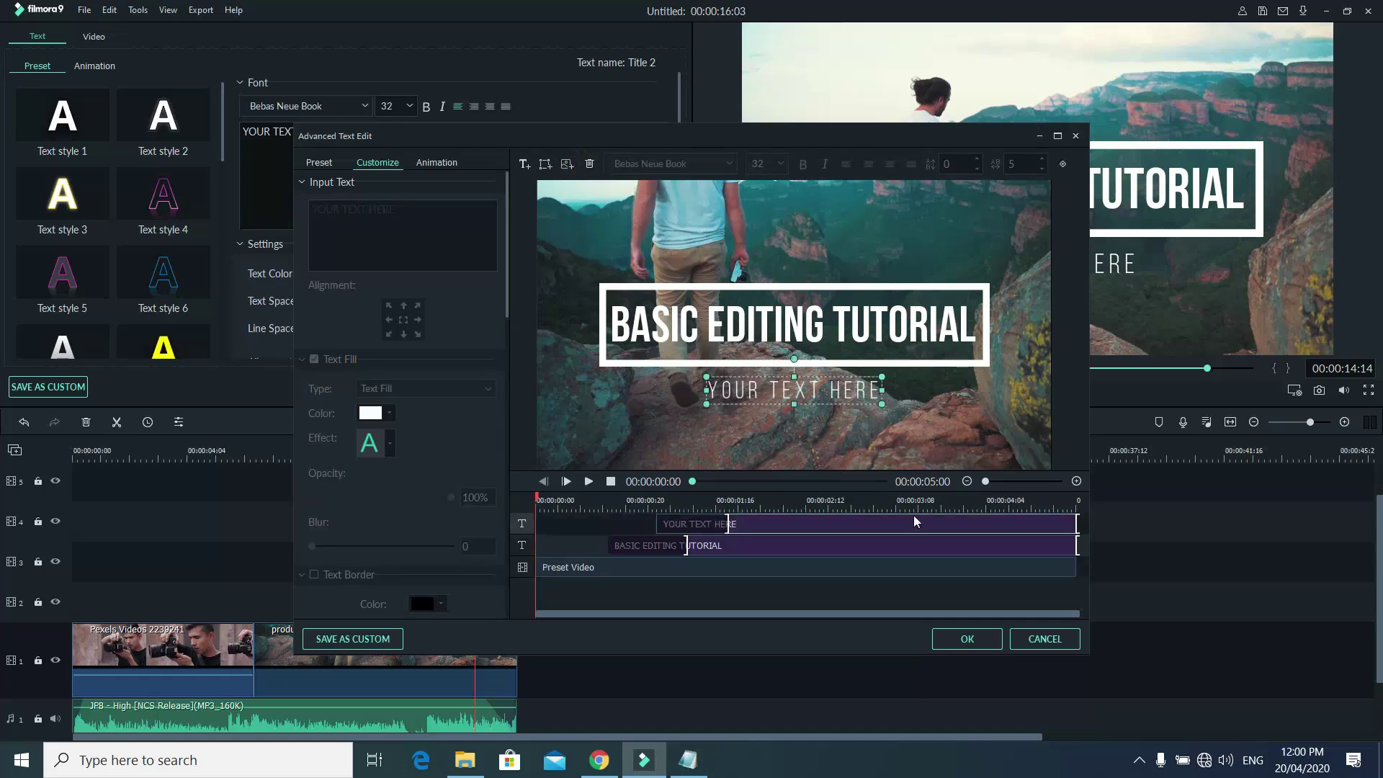
left_click(966, 636)
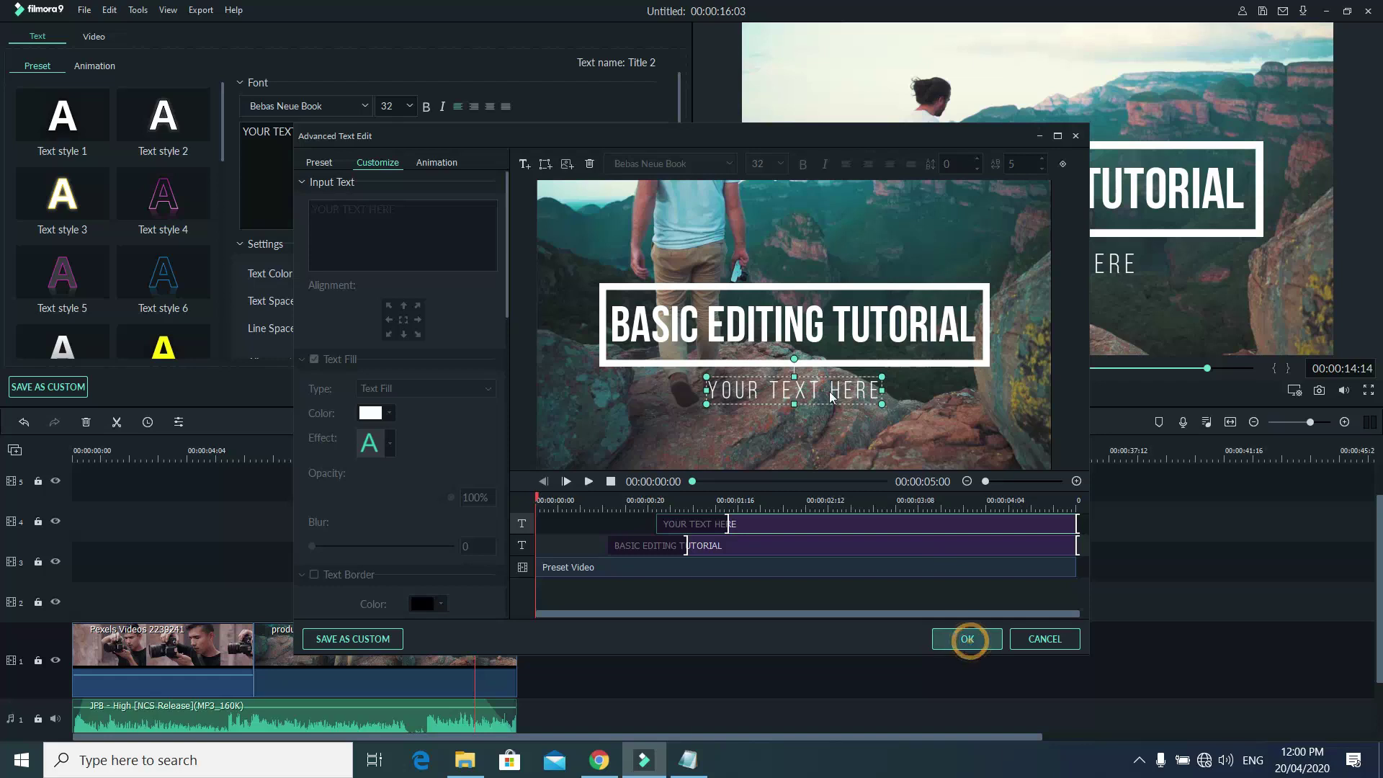
Replace the YOUR TEXT HERE subtitle with "hosted by : marvill tv".
left_click(383, 132)
key("ctrl+a")
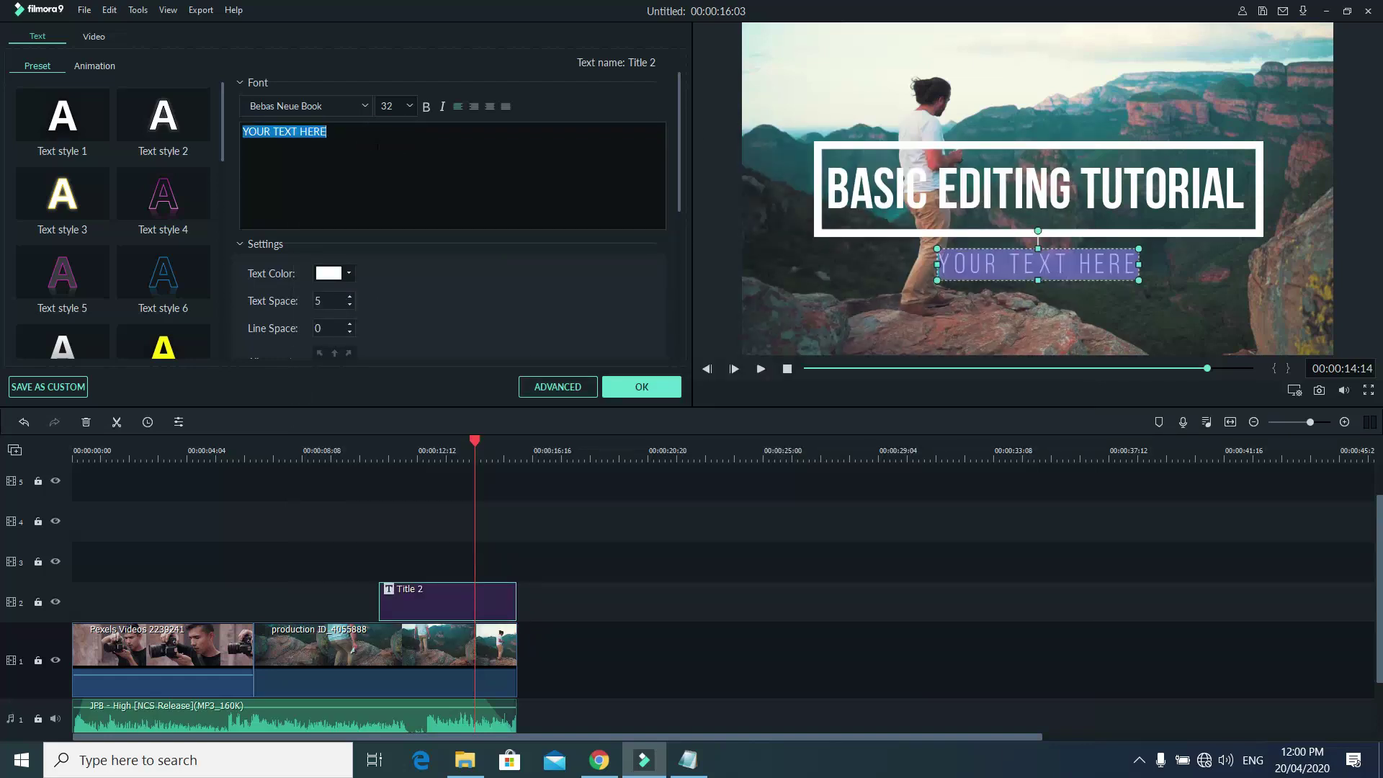
type("h")
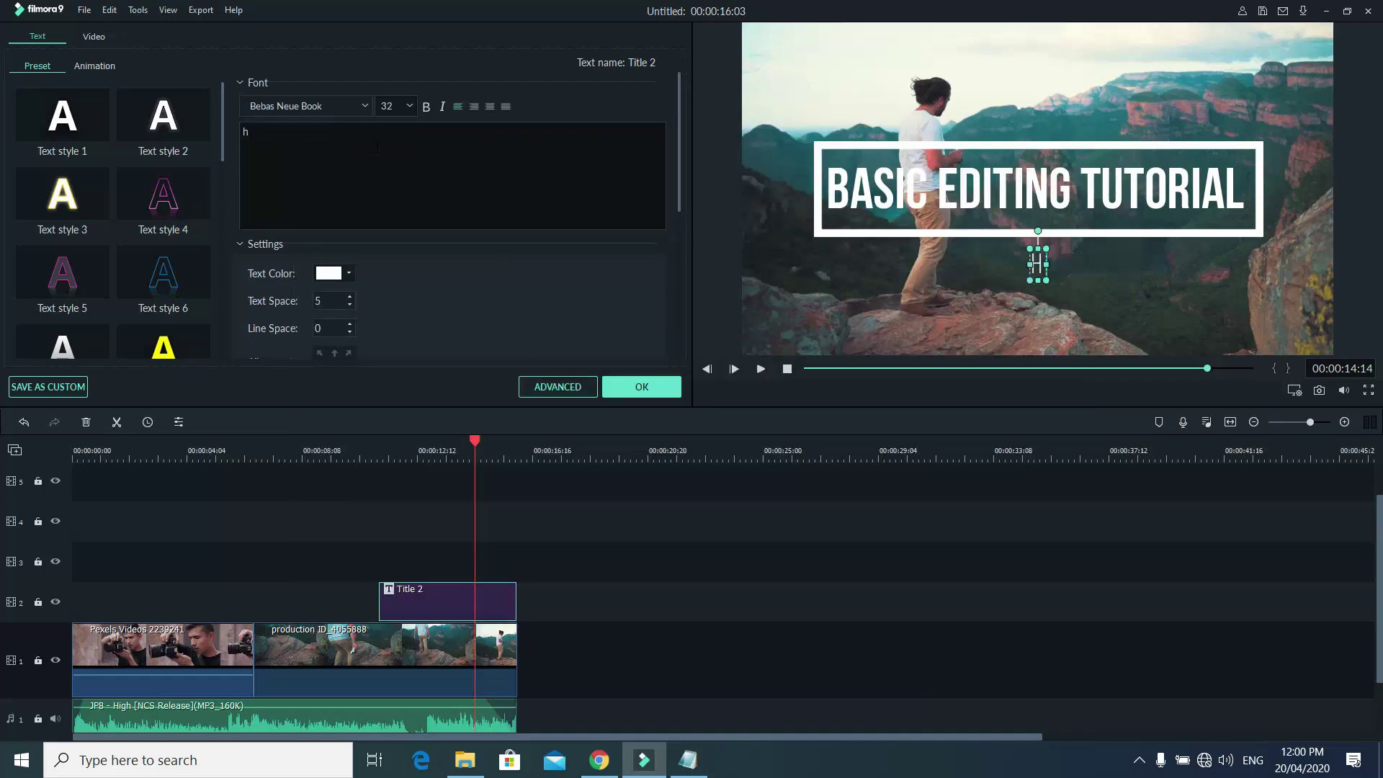
type("ost")
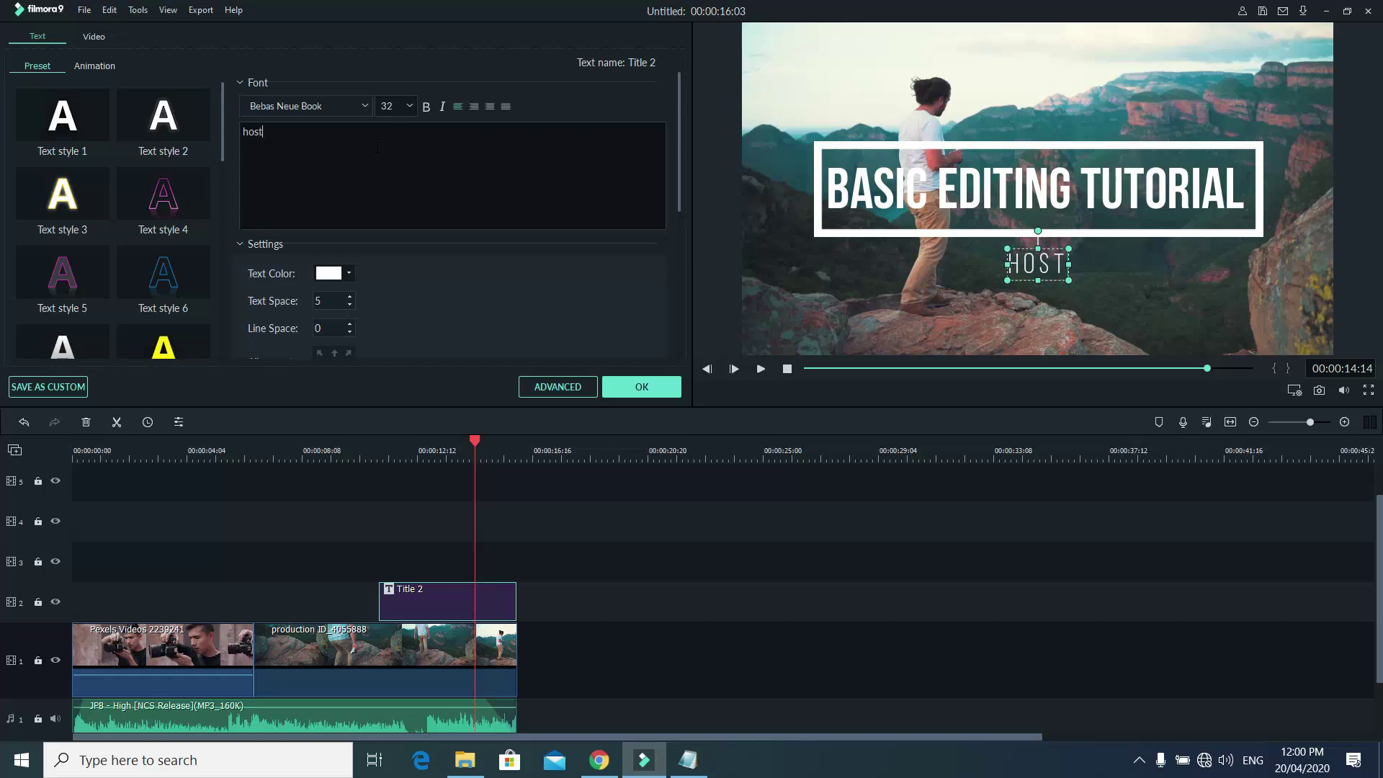
type("ed by :")
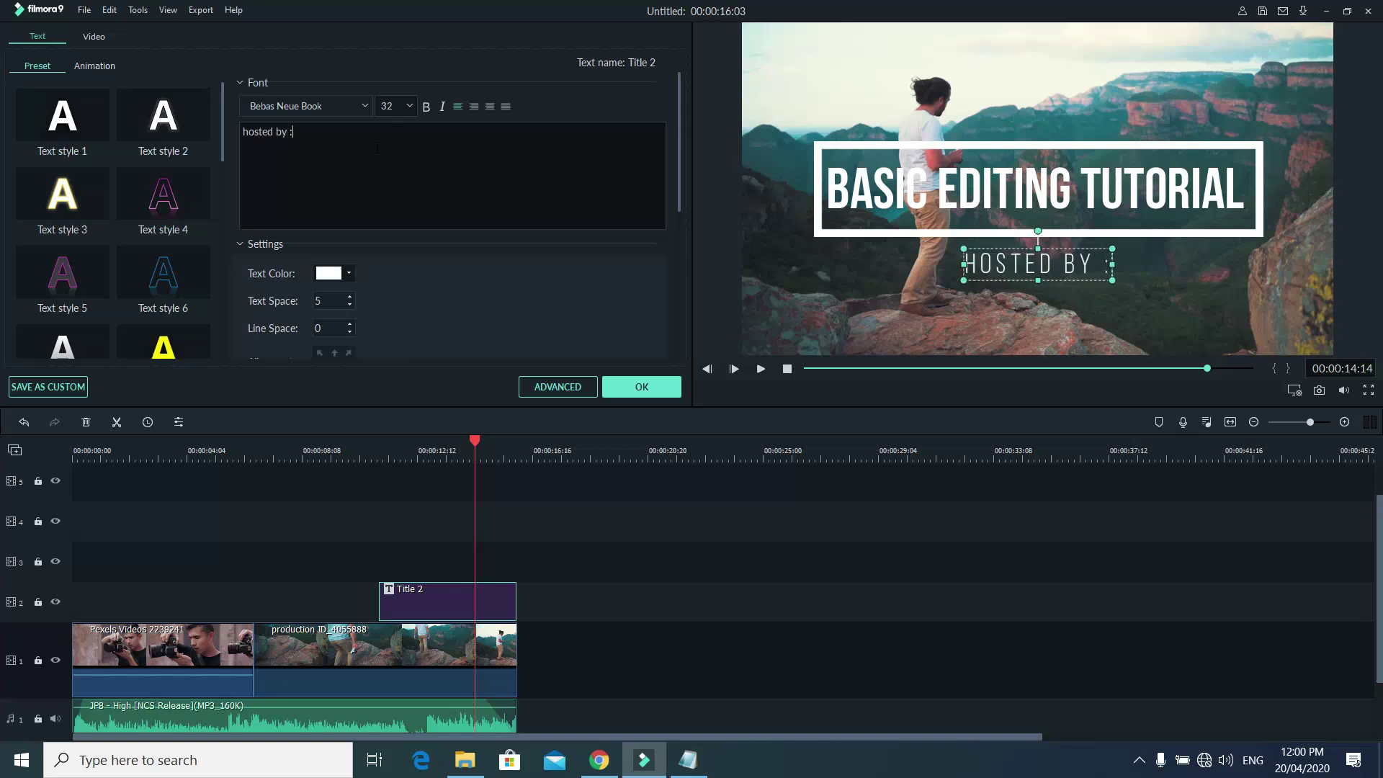
type(" marvi")
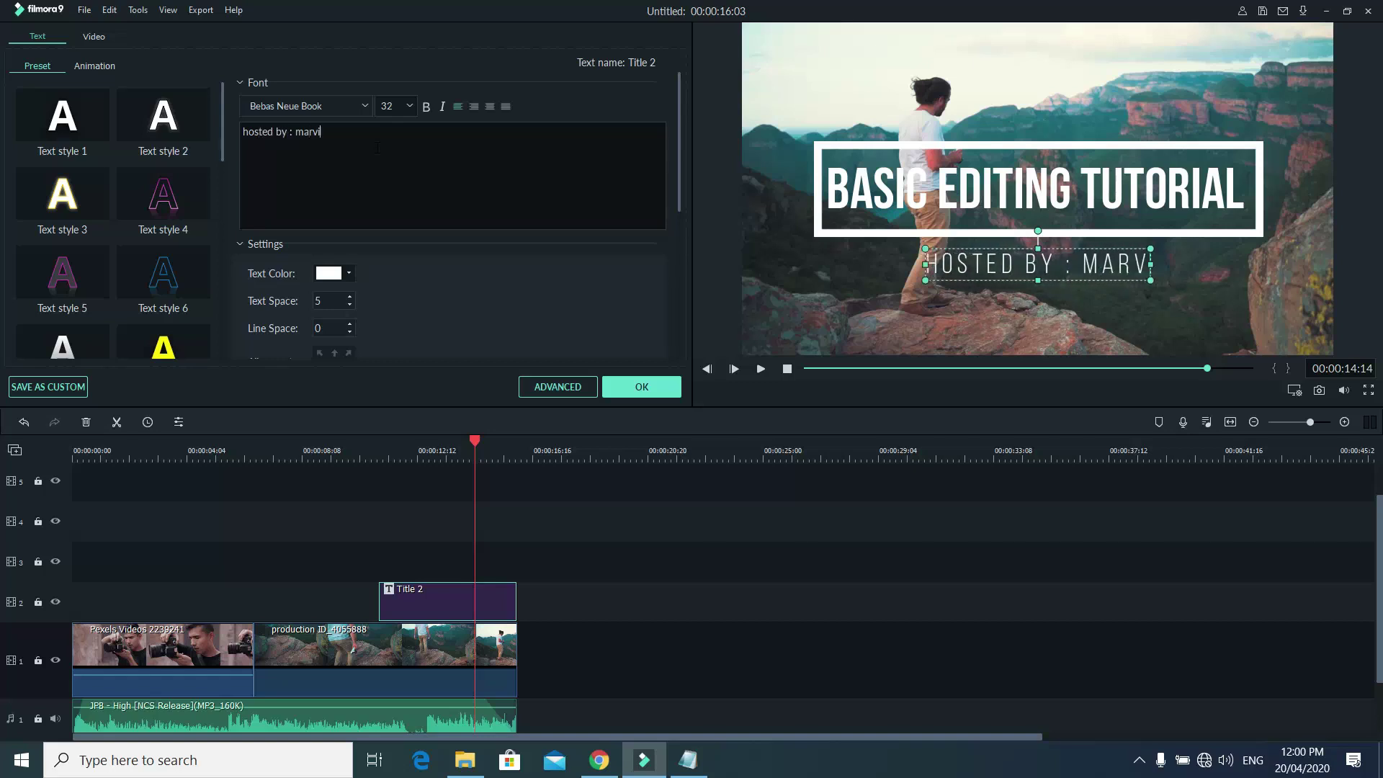
type("ll tv")
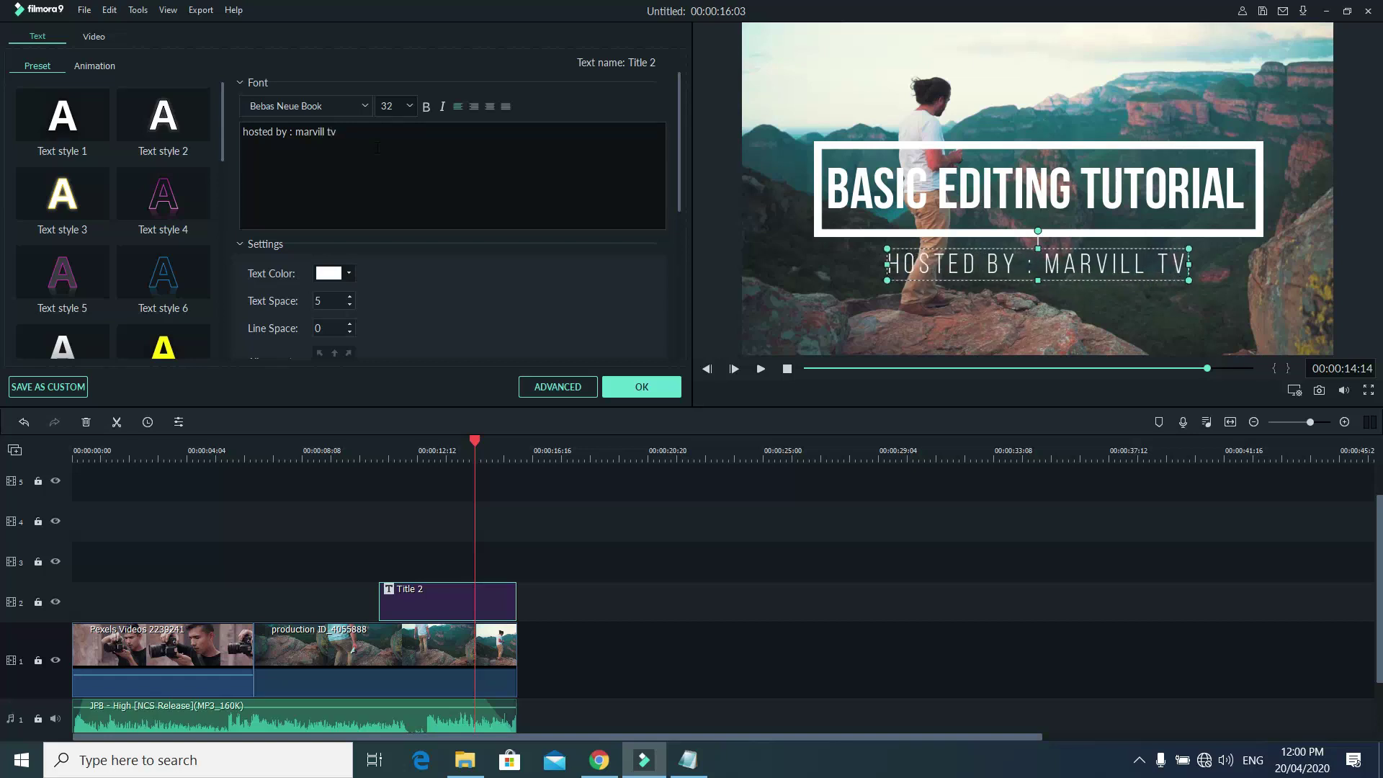
Shrink the subtitle beneath the right end of the white frame and set its font to Bebas Neue.
left_click_drag(891, 273, 936, 289)
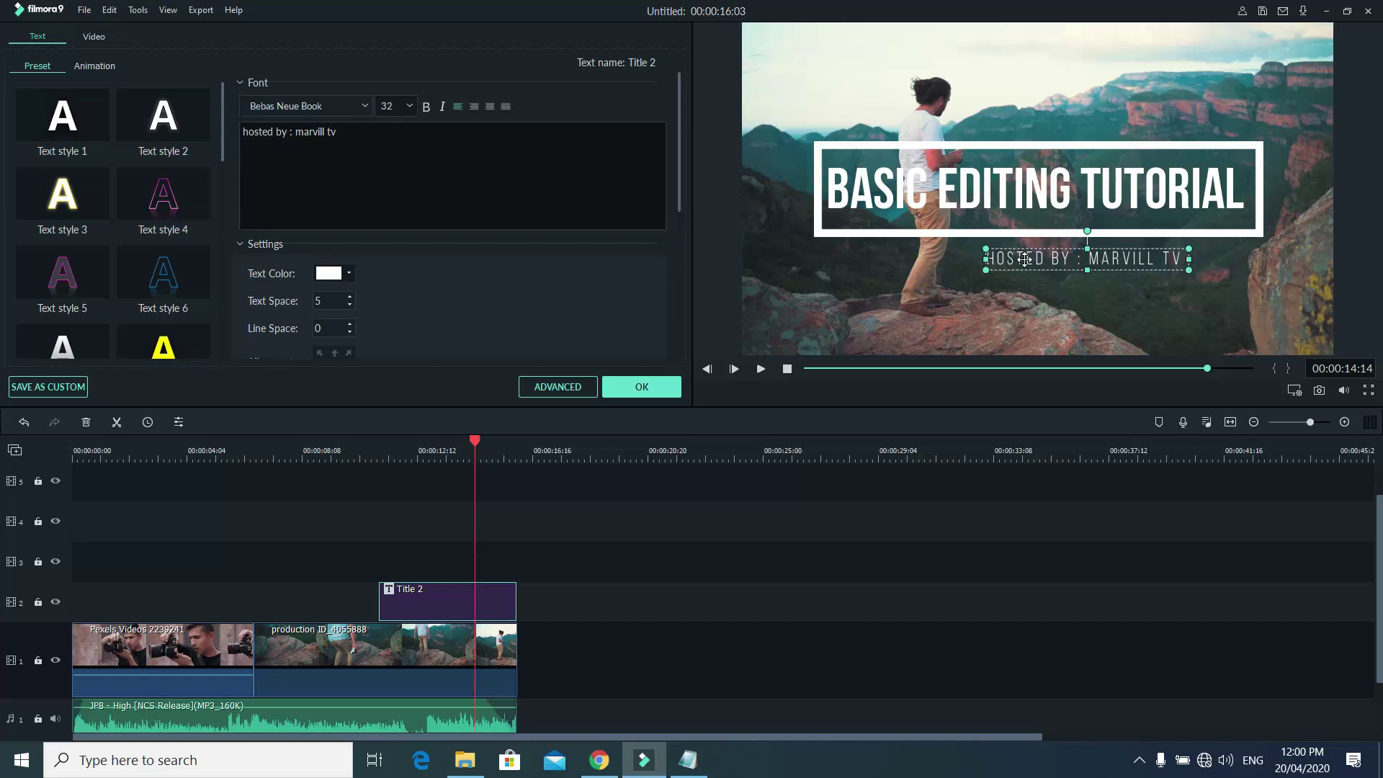
left_click_drag(1025, 261, 1111, 255)
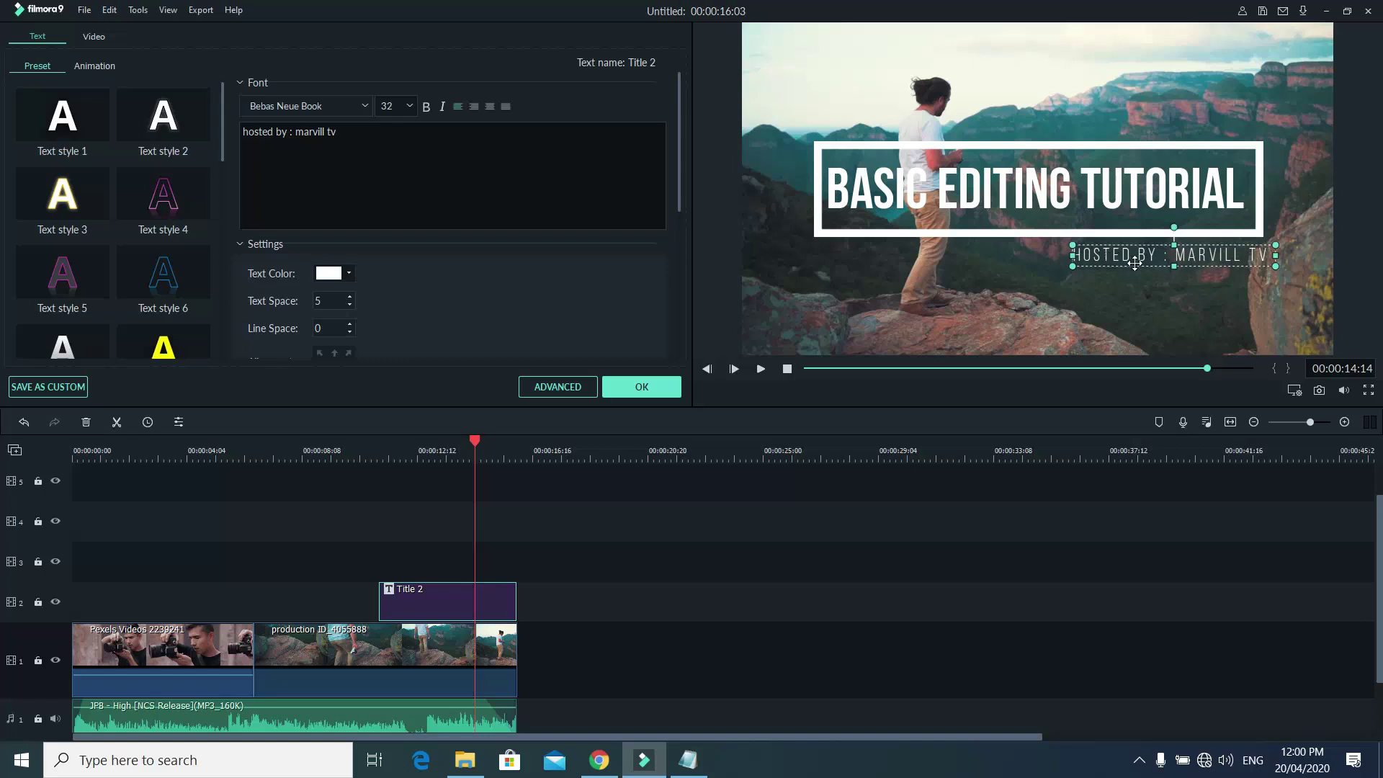
key("ctrl+a")
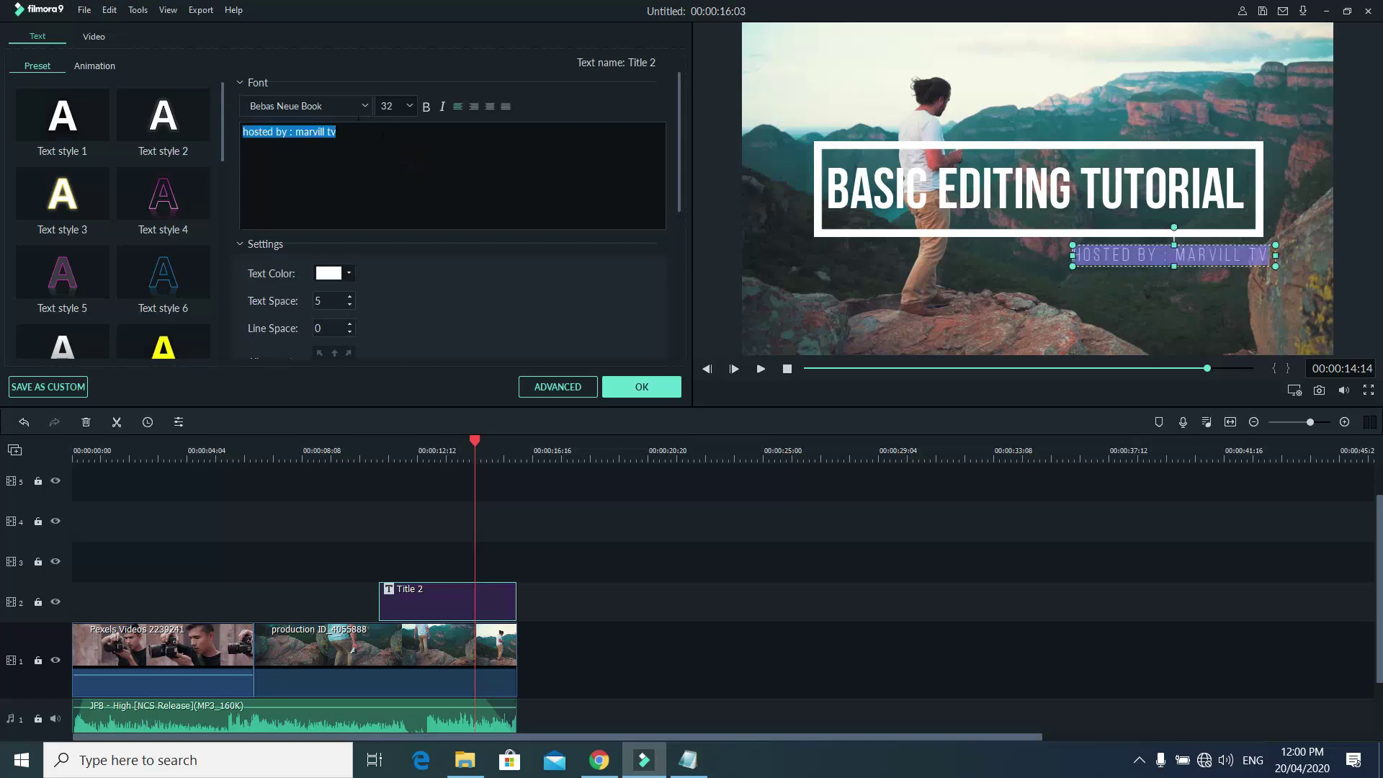
left_click(368, 106)
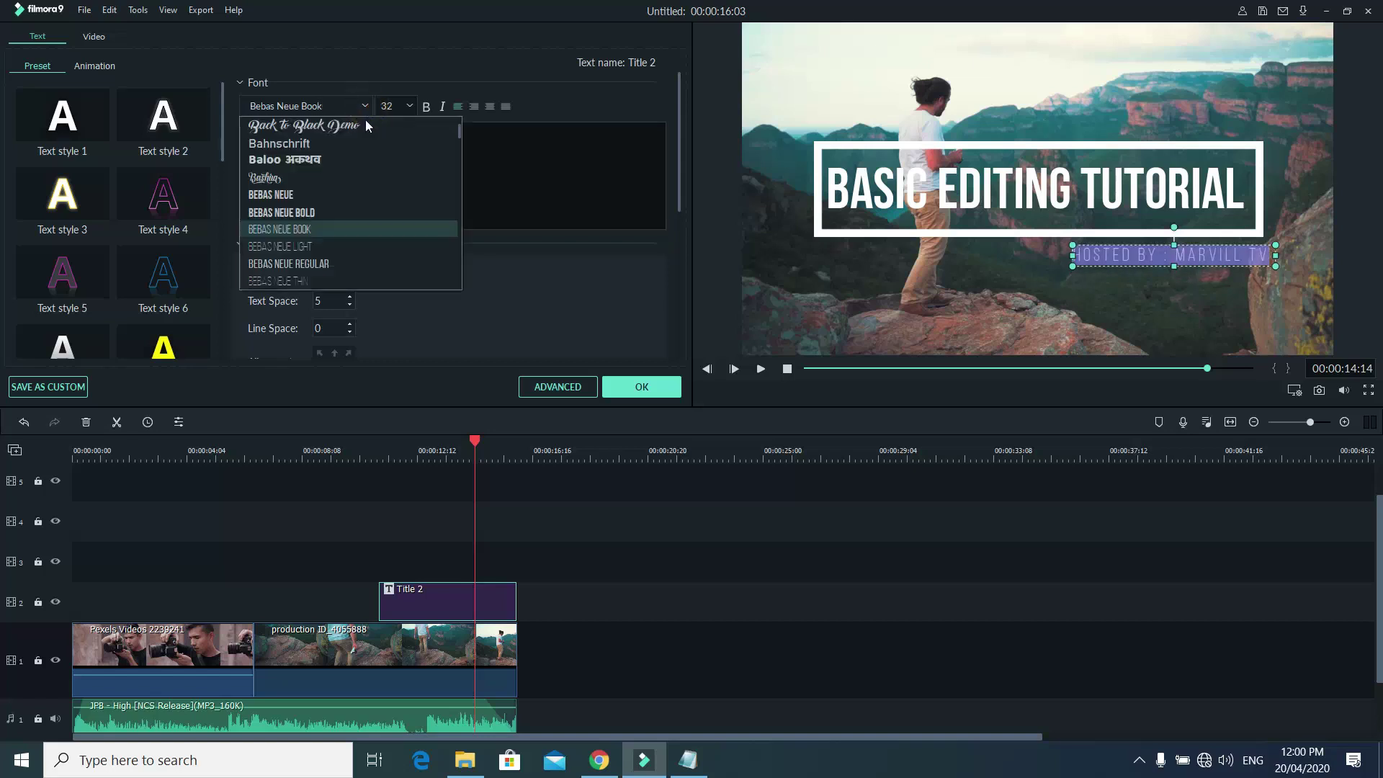
left_click(321, 212)
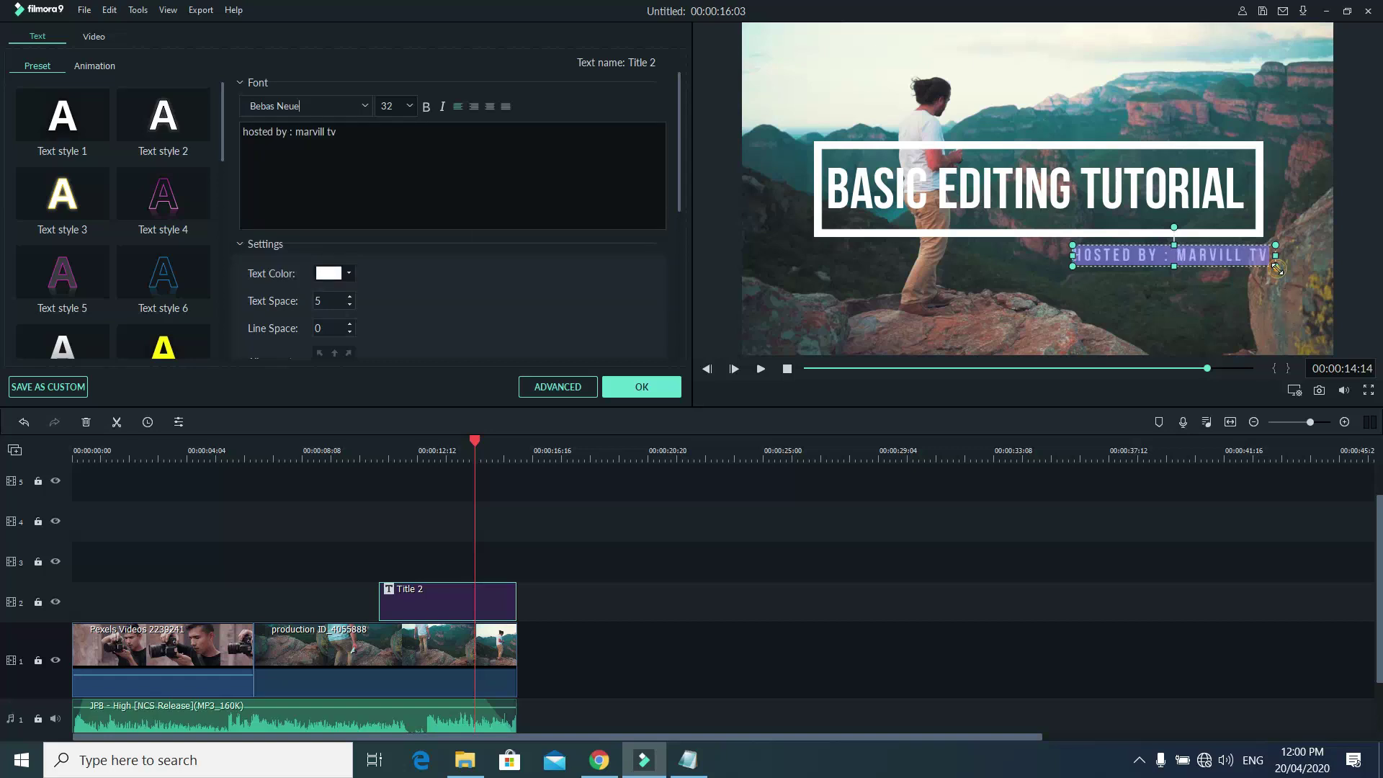
left_click_drag(1275, 267, 1276, 267)
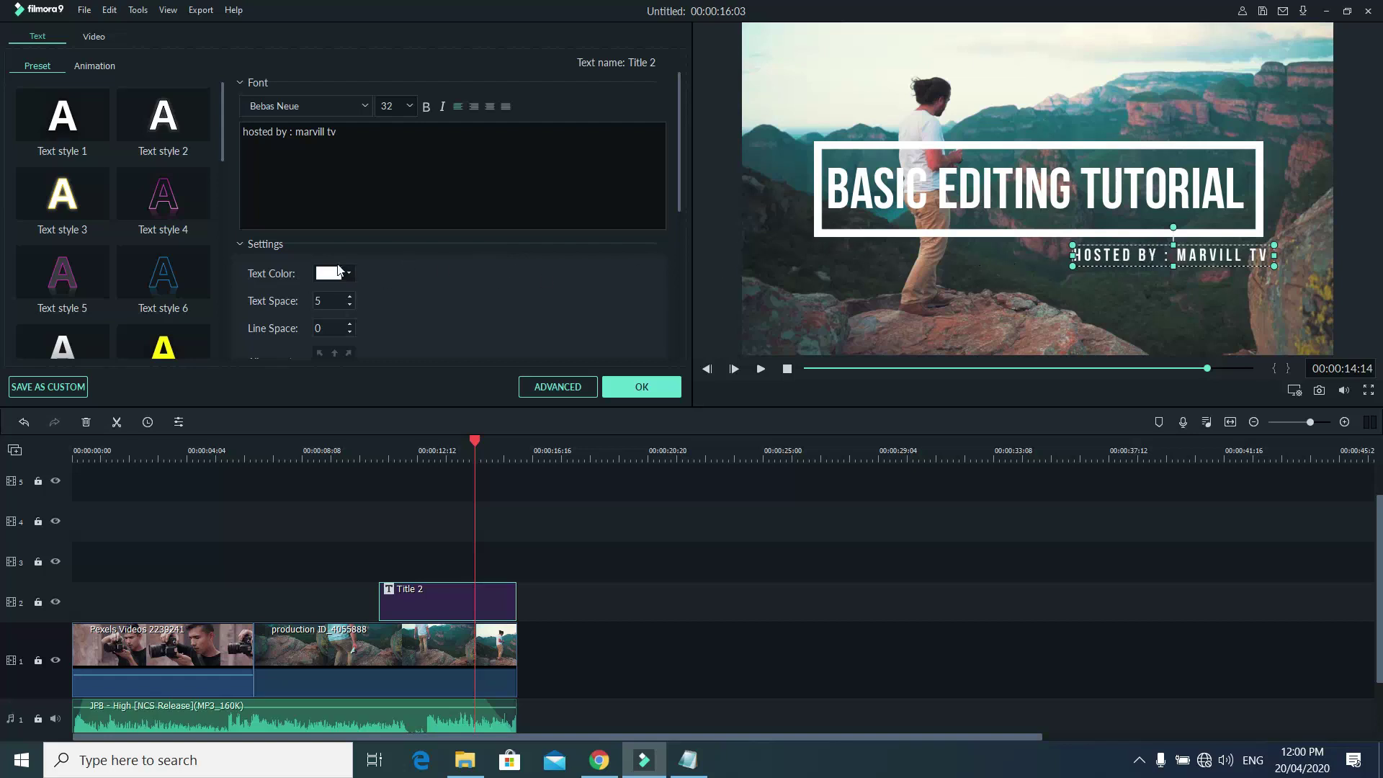
Try a yellow-green text color on the subtitle and return it to white.
left_click(339, 273)
left_click(370, 308)
left_click(322, 274)
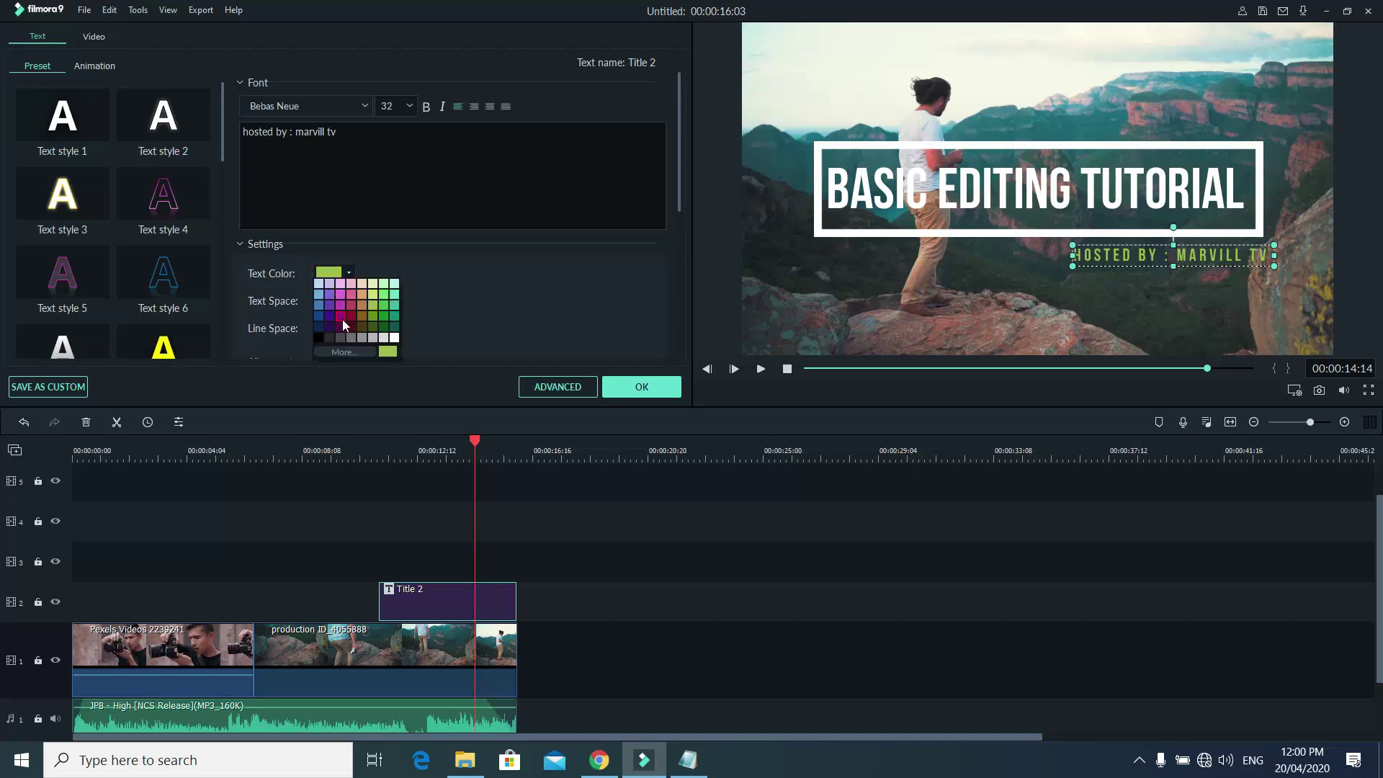
left_click(400, 338)
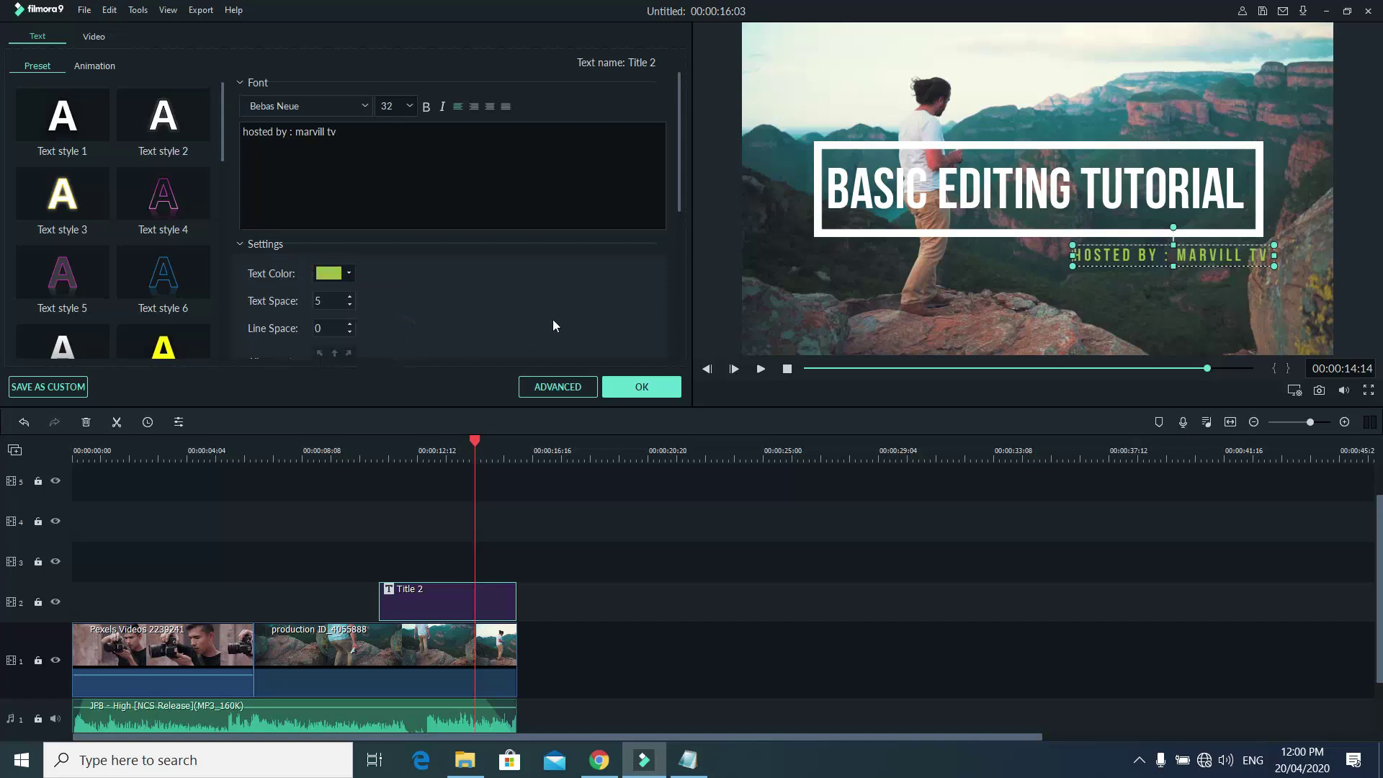
left_click(333, 274)
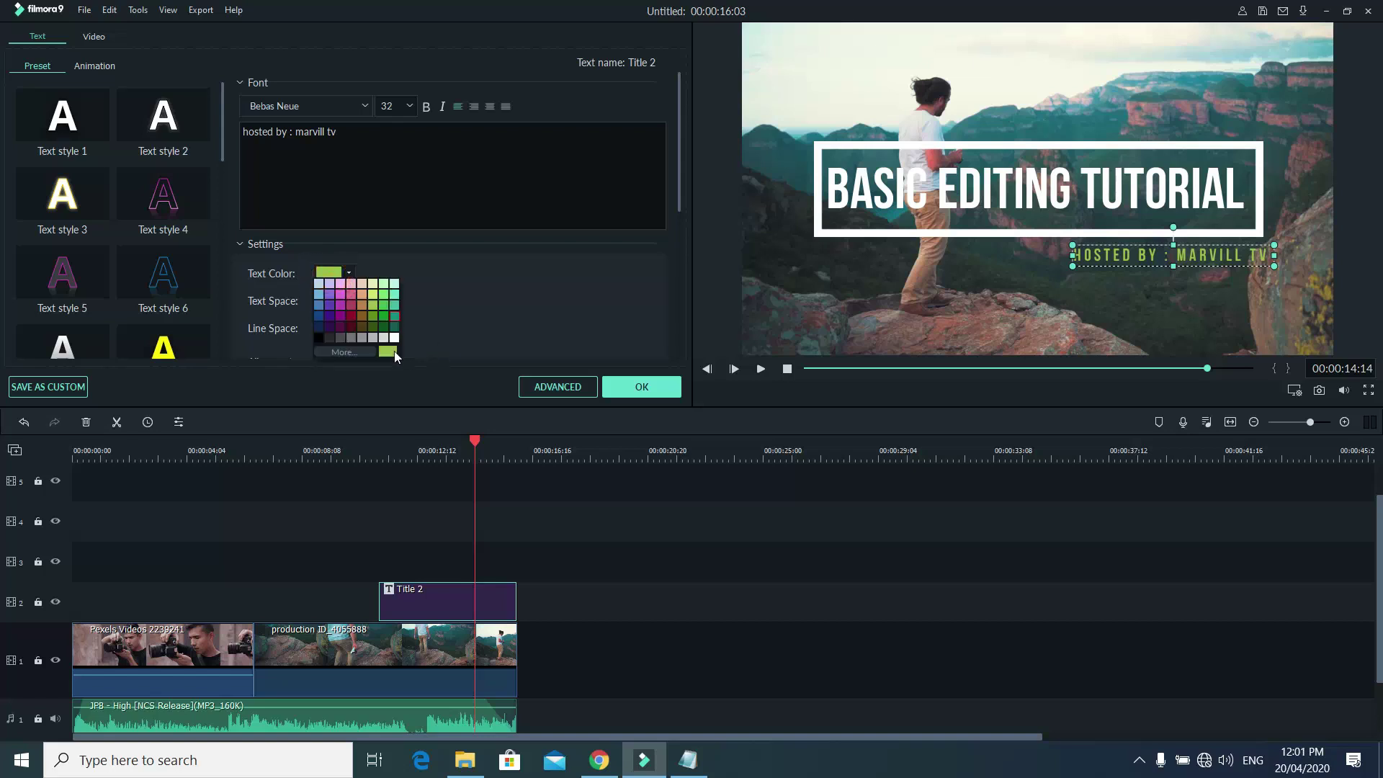
left_click(392, 336)
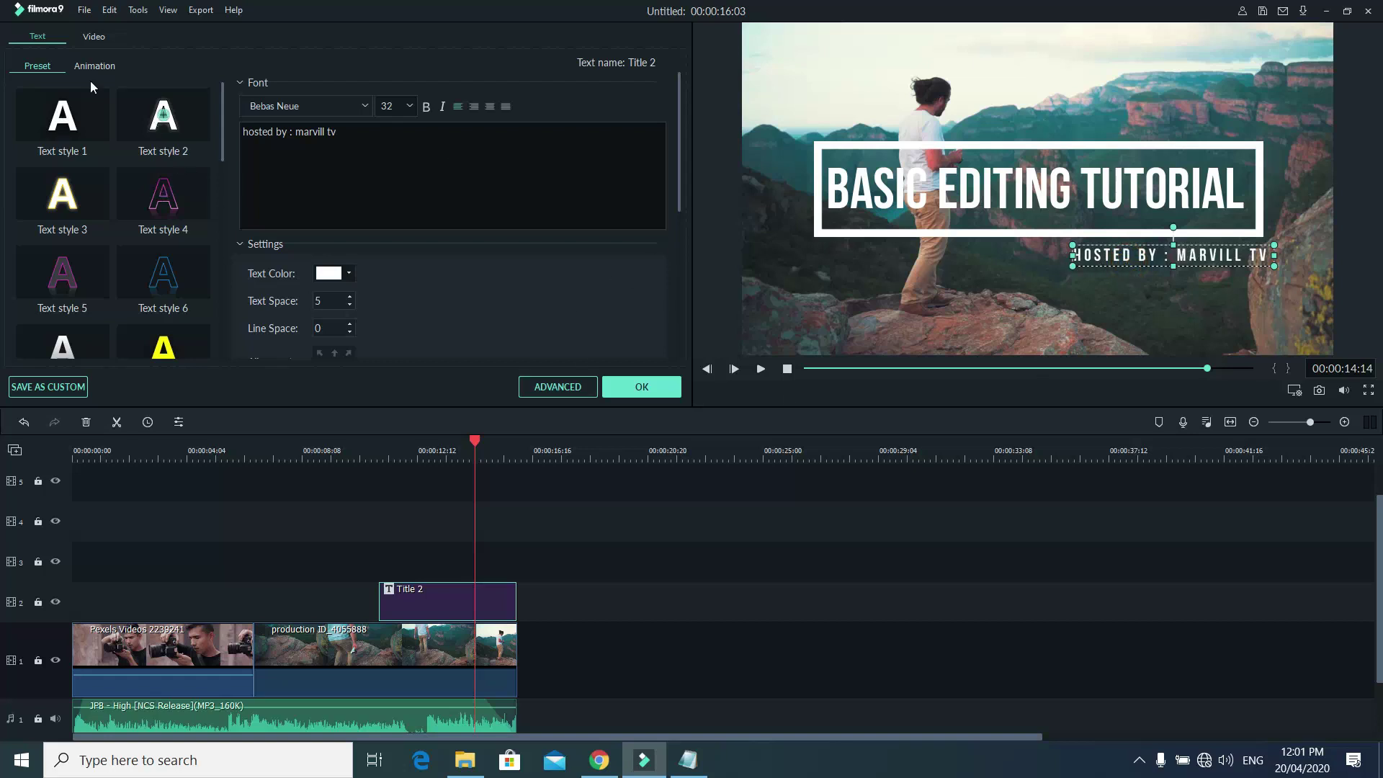
Look through the text animation presets without applying one, and accept the title edits.
left_click(76, 66)
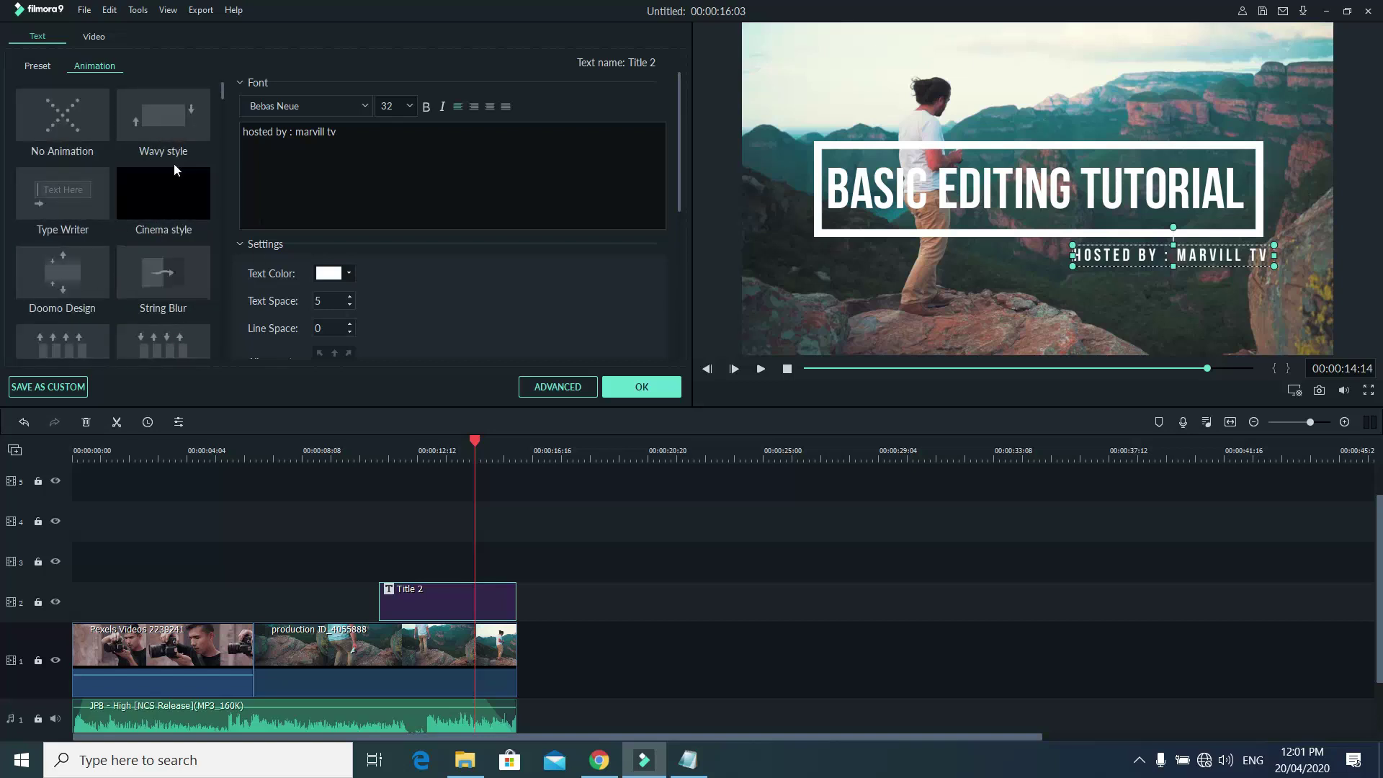
scroll(158, 271, "down", 5)
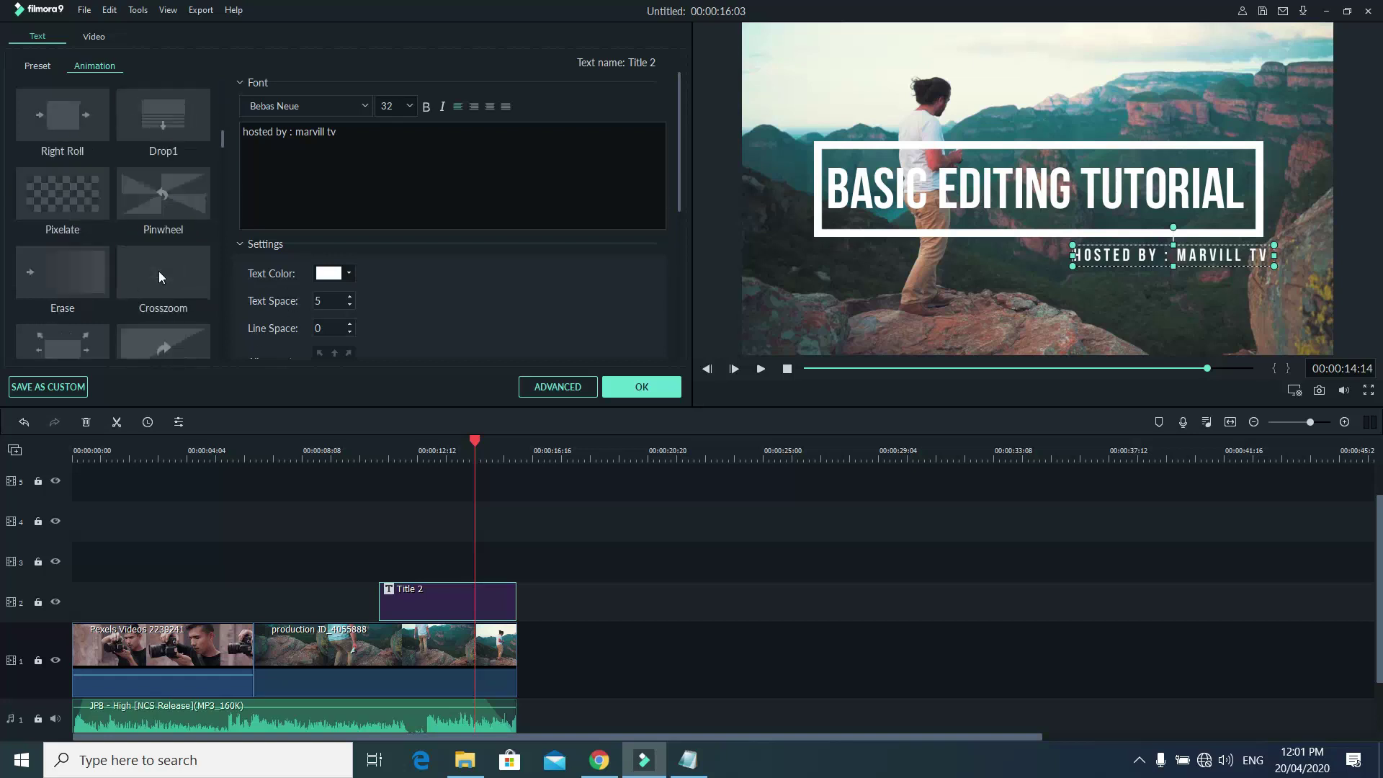
scroll(141, 278, "down", 1)
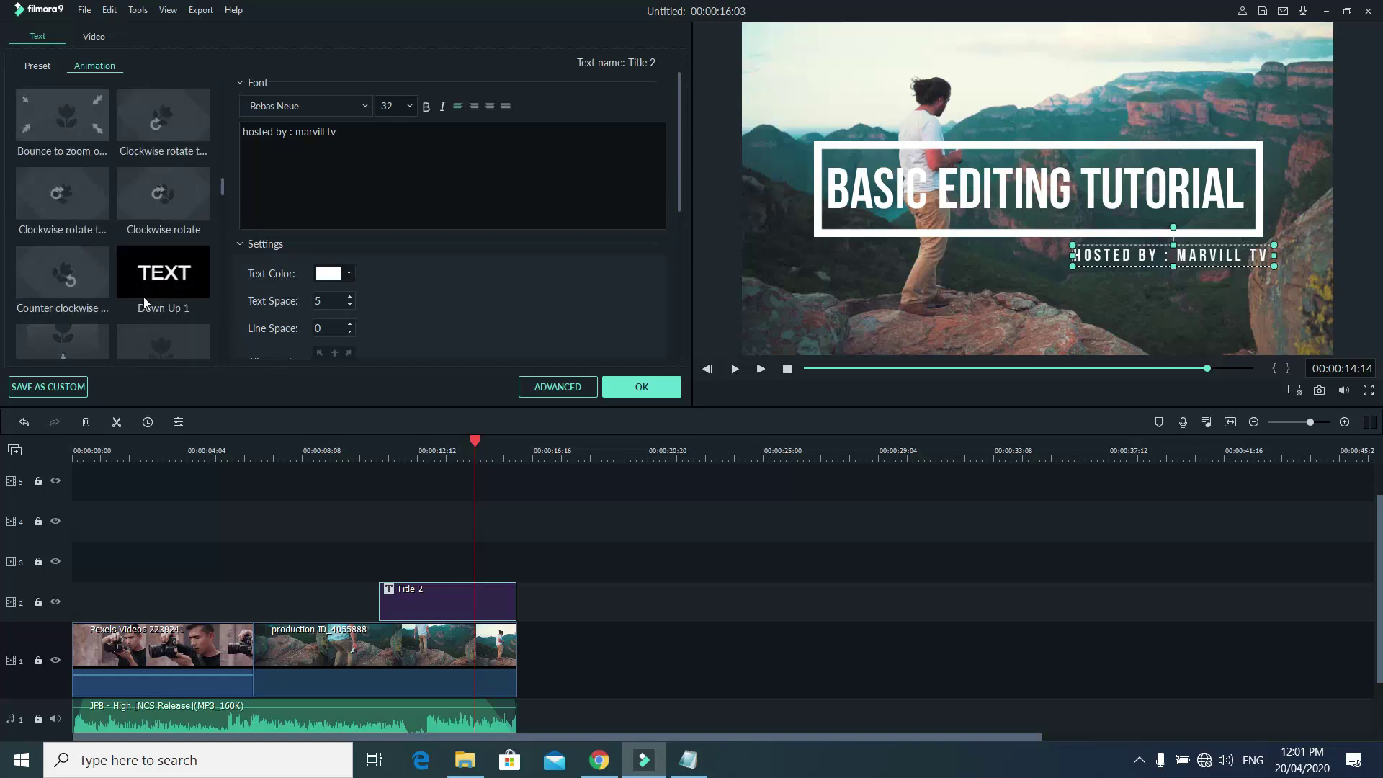
scroll(147, 275, "up", 7)
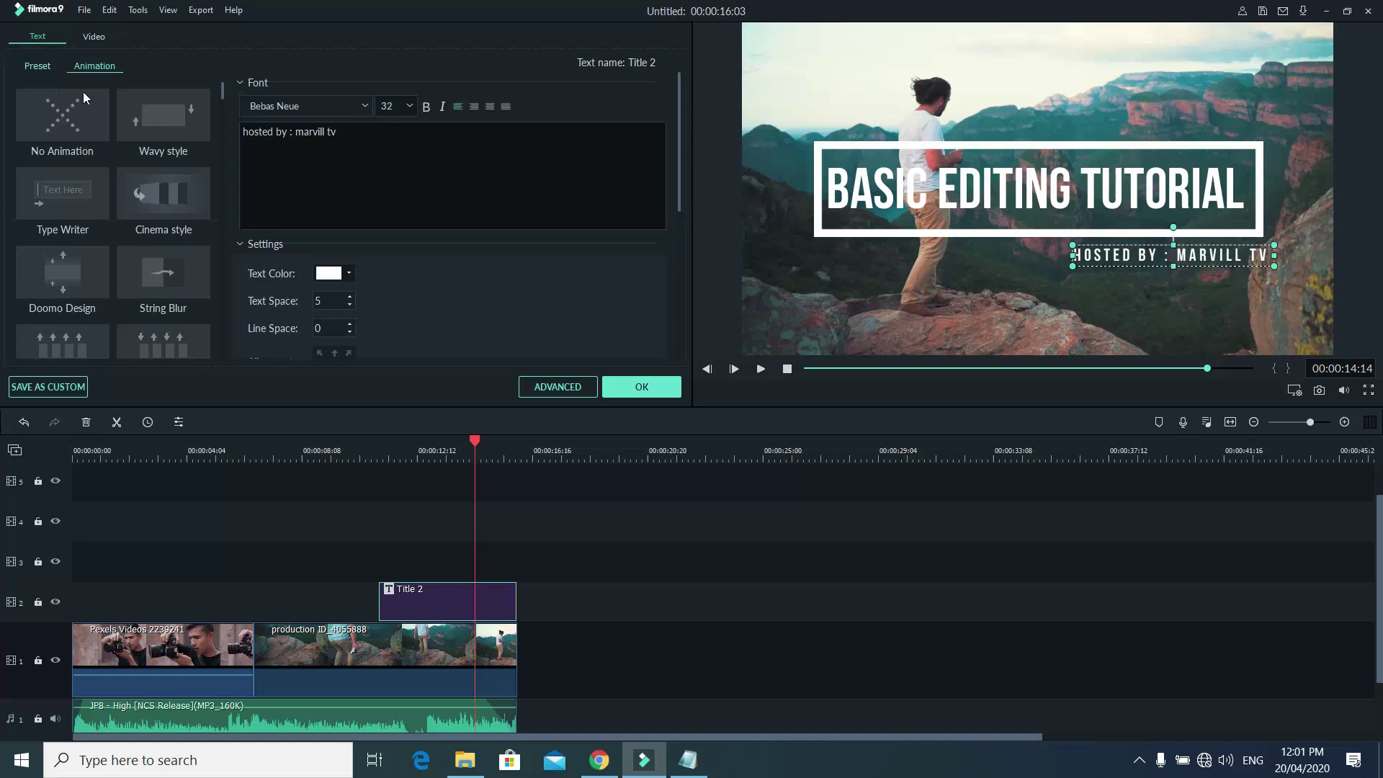
left_click(641, 386)
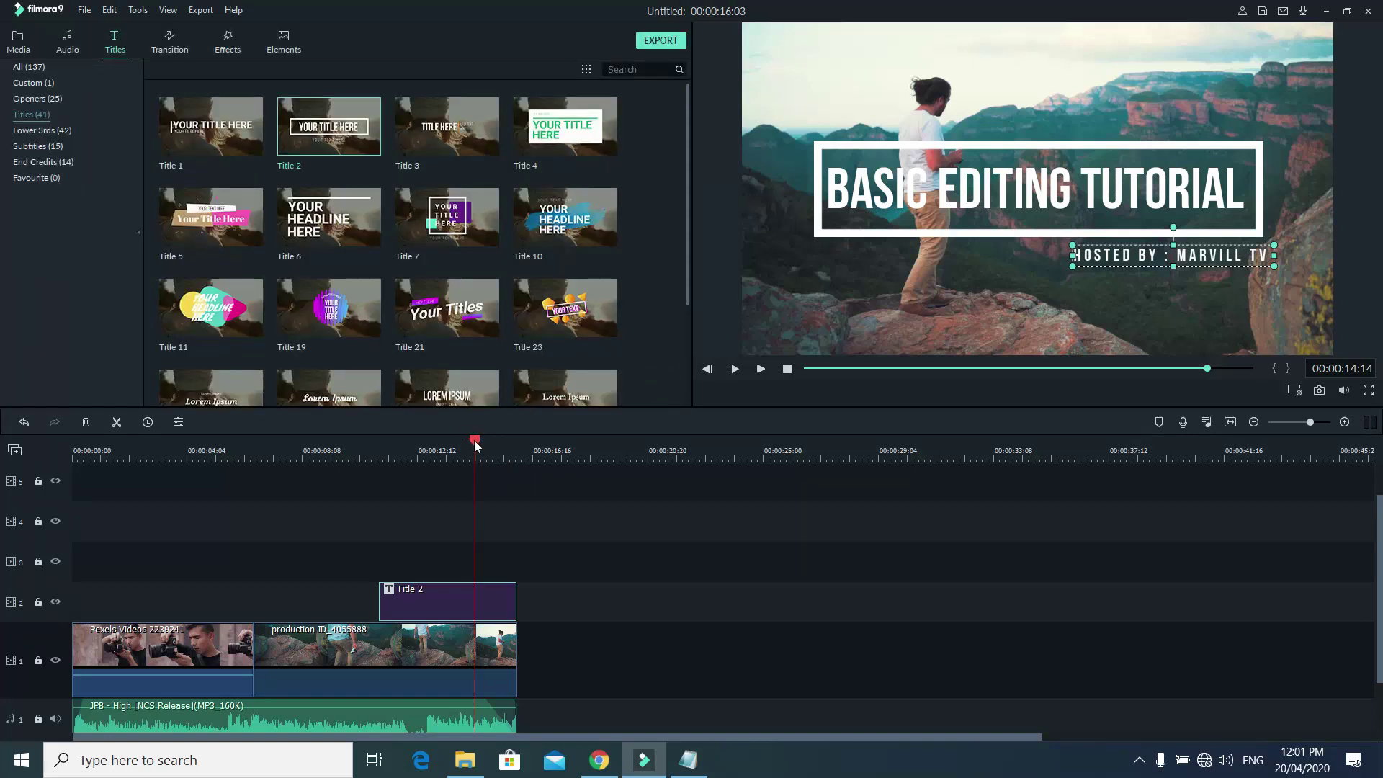
Play the whole video from the beginning to check the clips, music and finished title.
scroll(508, 483, "down", 1)
left_click_drag(474, 439, 2, 447)
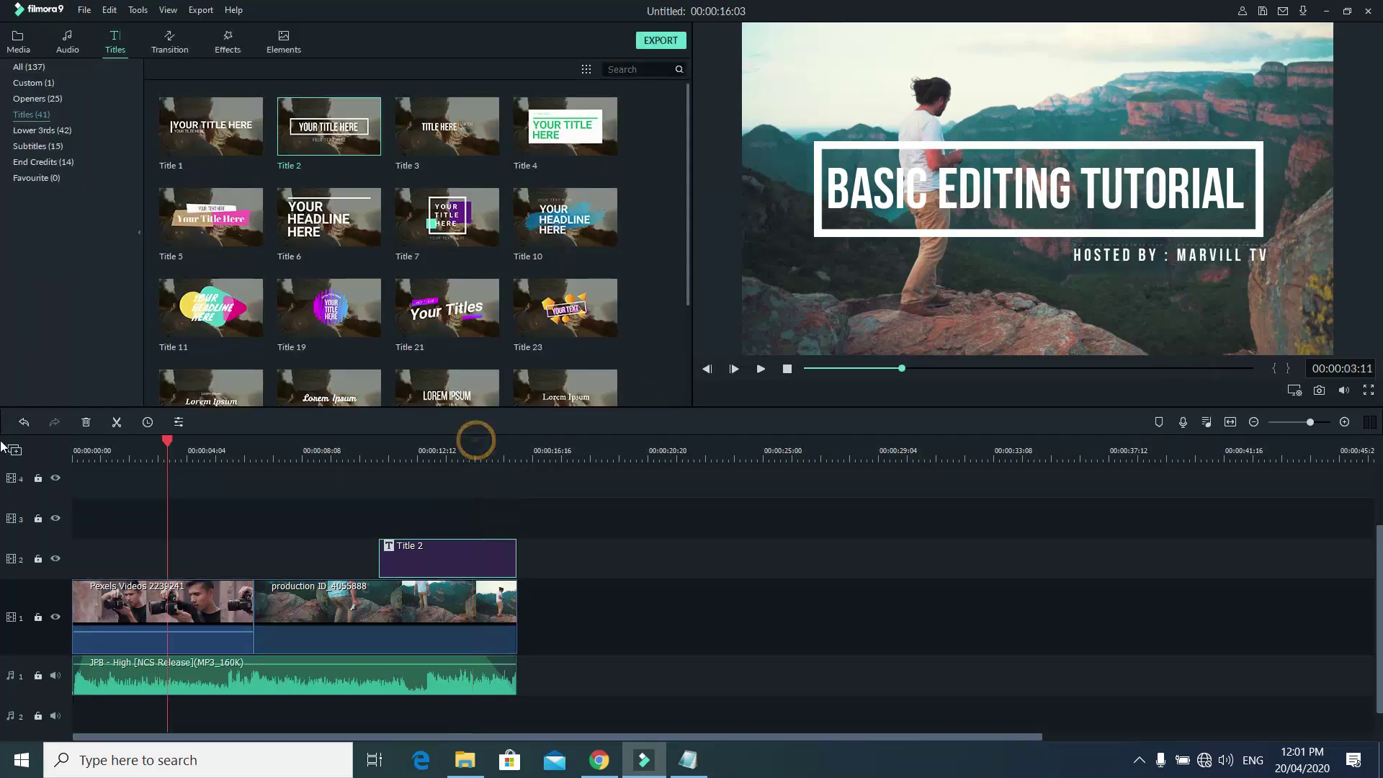
key("space")
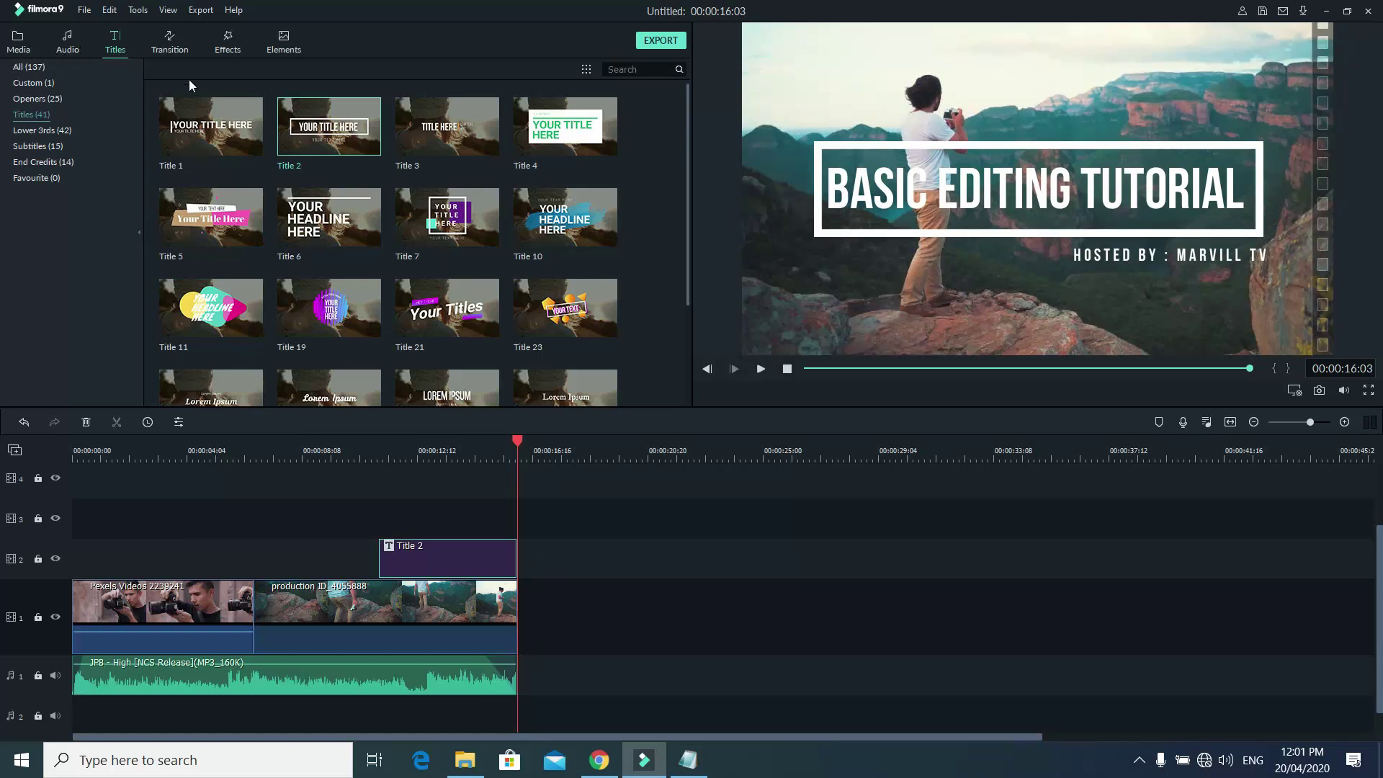
Look through the transition library's Basic, 3D, Ripple & Dissolve, Speed Blur, Warp and Slideshow categories.
left_click(166, 48)
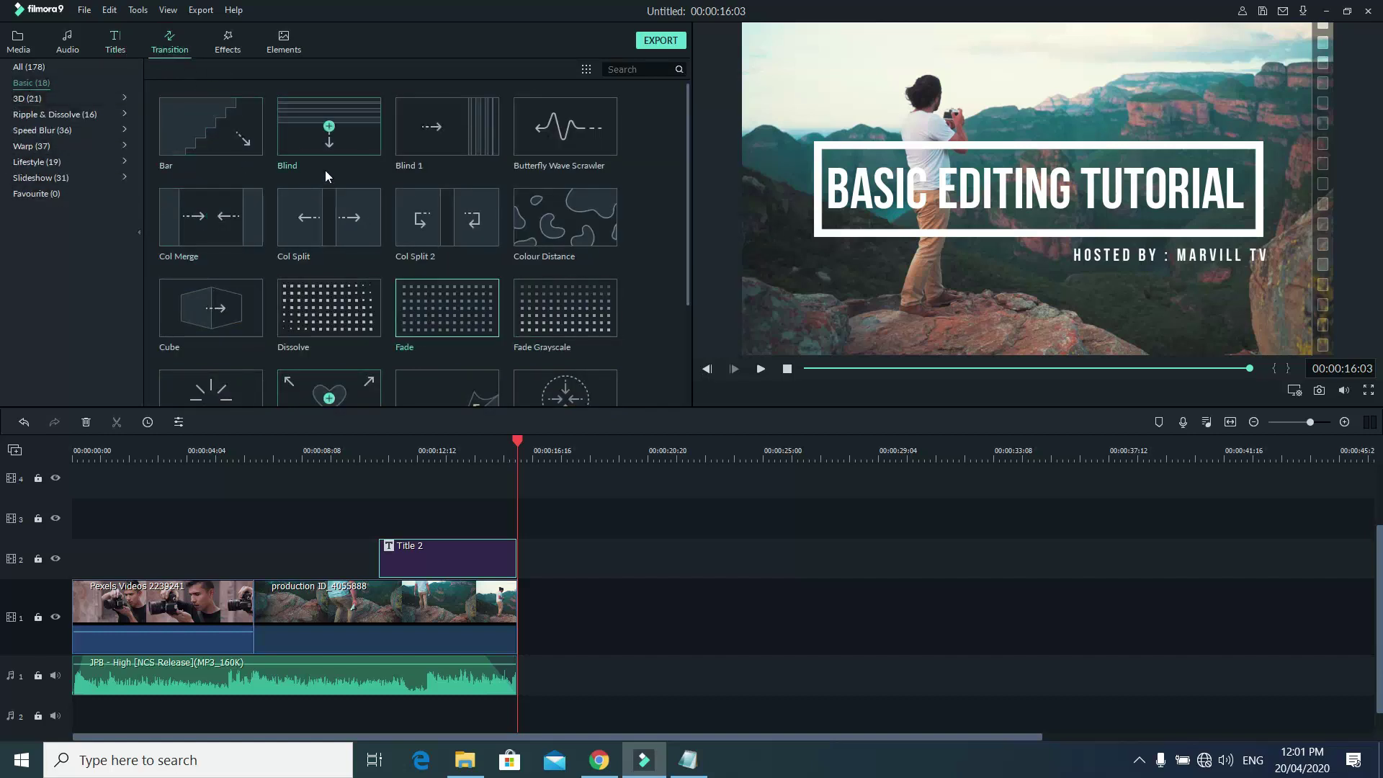
left_click(29, 99)
left_click(33, 115)
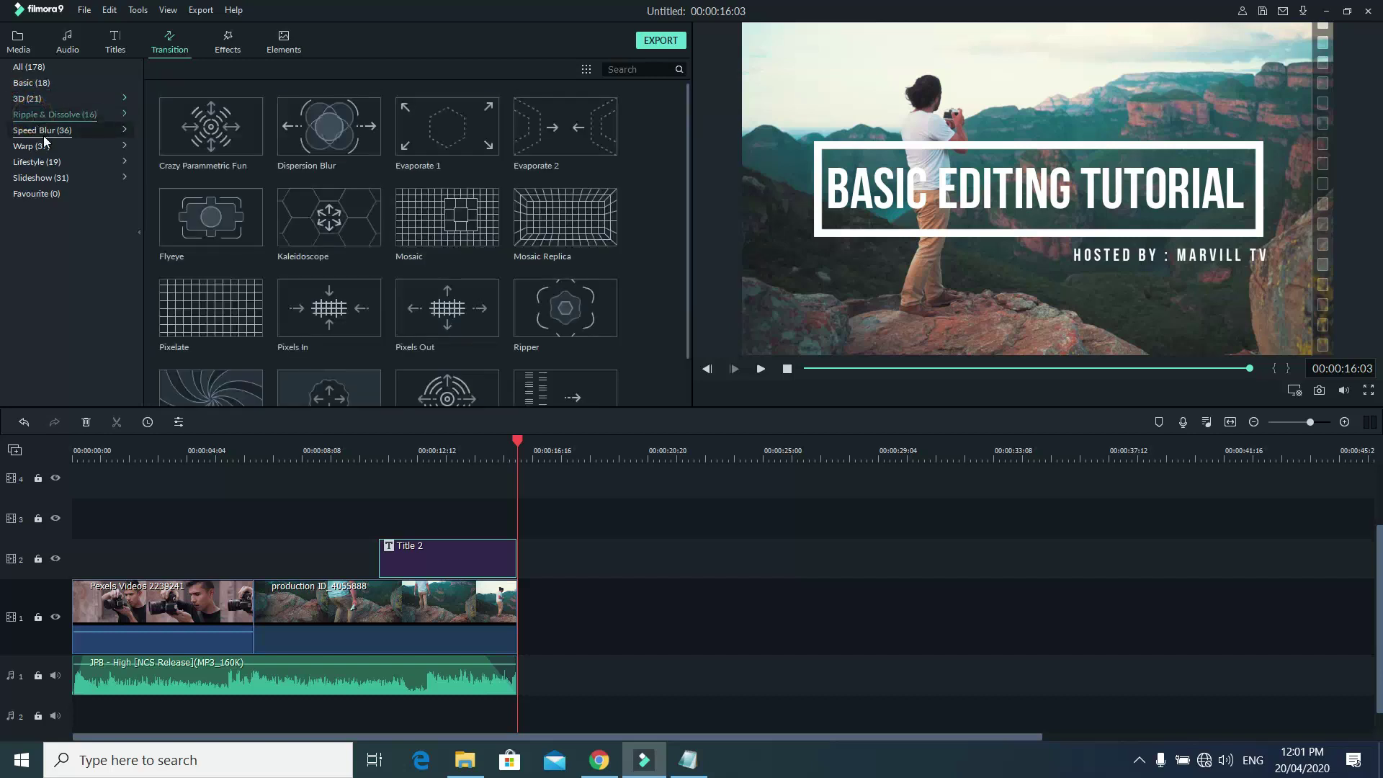
left_click(43, 134)
left_click(40, 146)
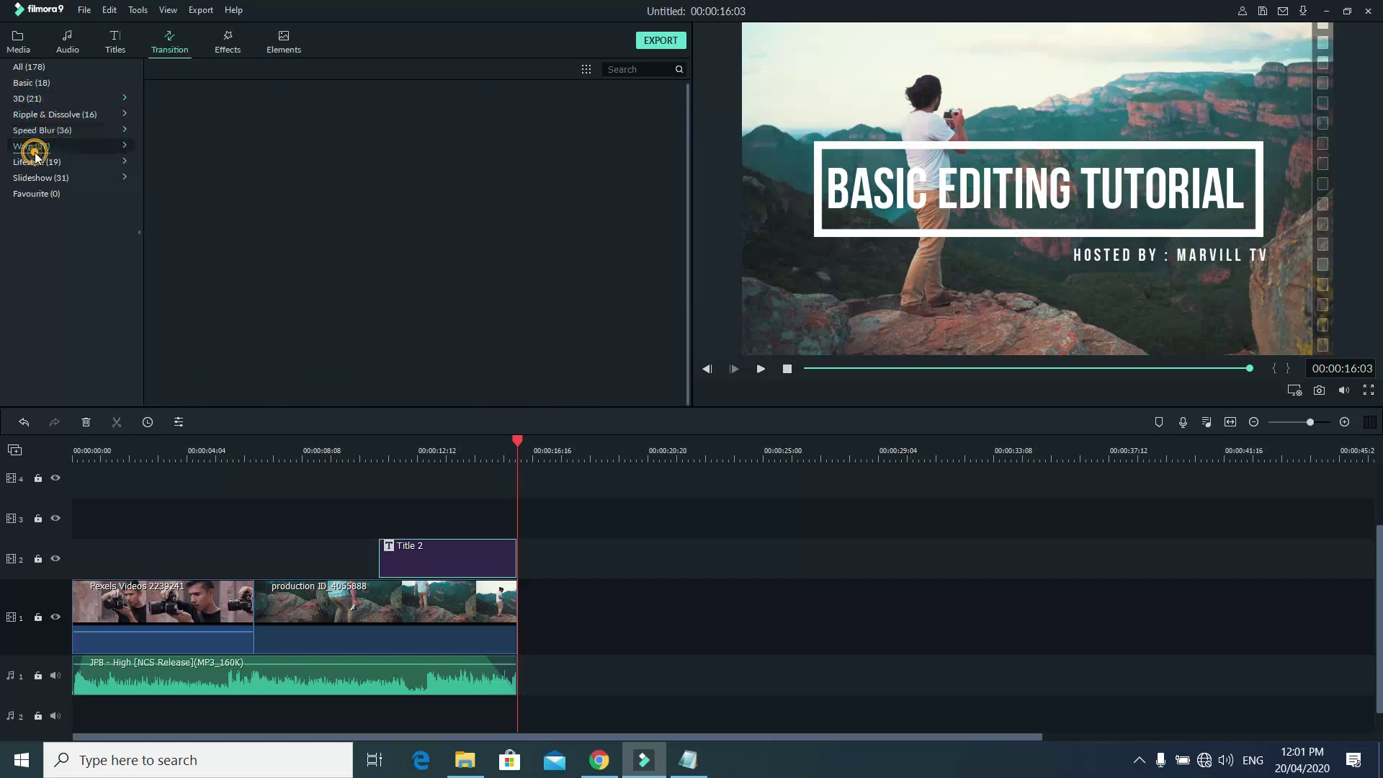
left_click(41, 176)
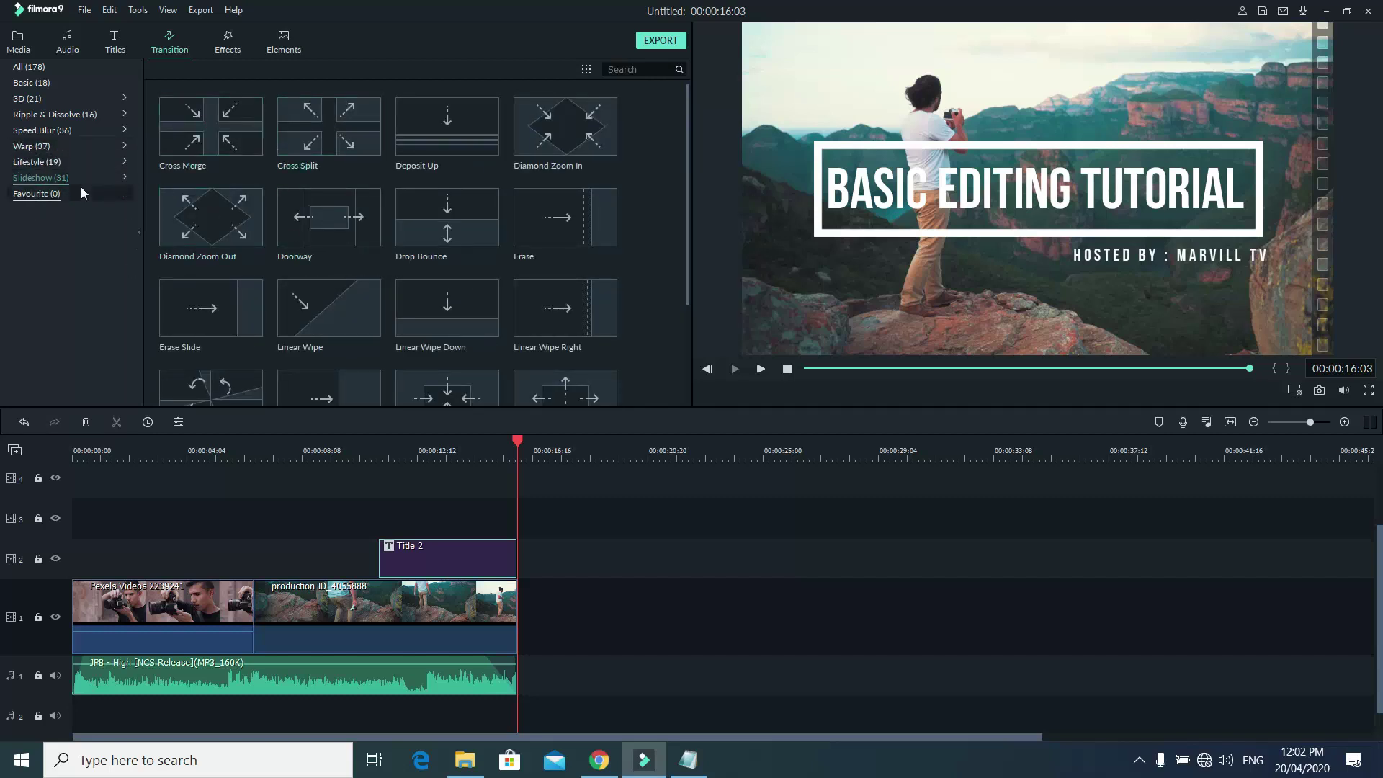
Add the Warp Zoom 6 transition from the Warp category at the cut between the two video clips.
left_click(28, 144)
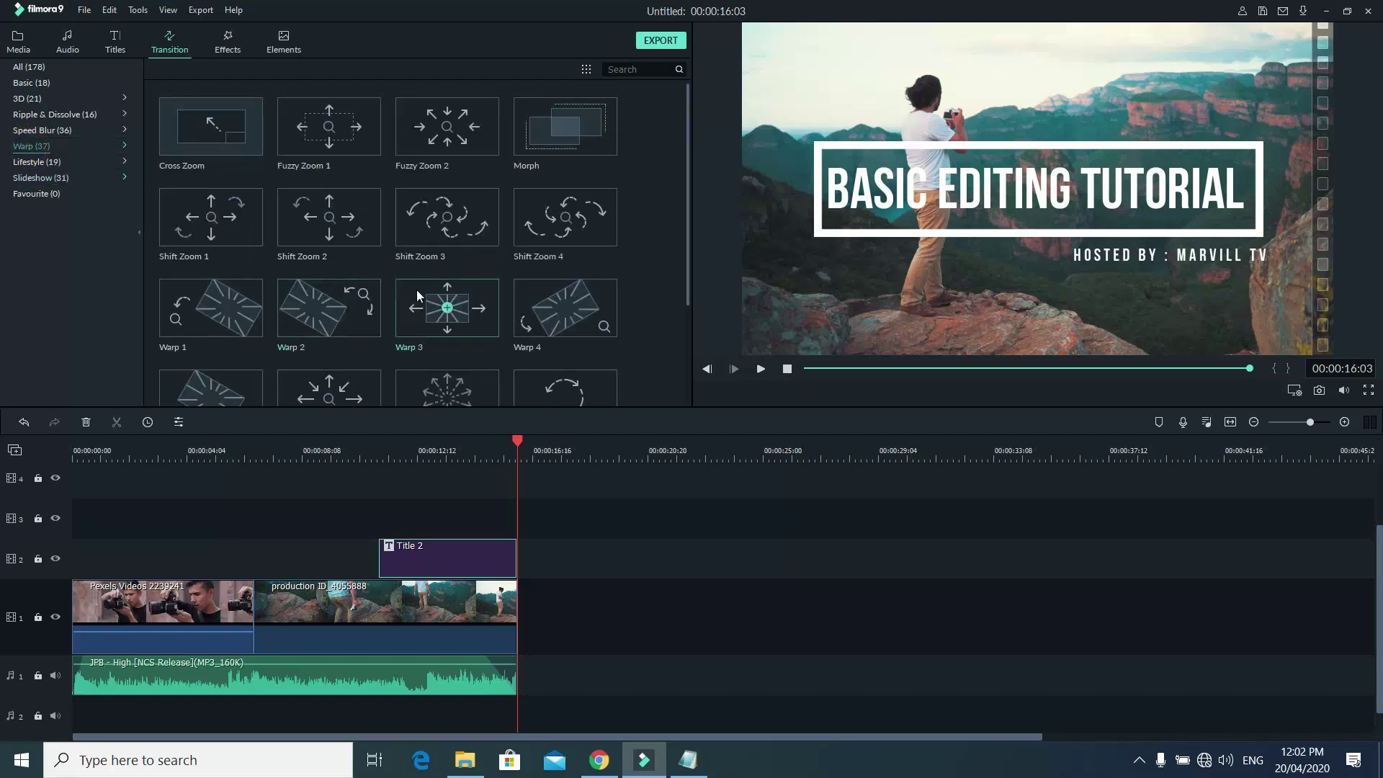
scroll(417, 289, "down", 5)
left_click_drag(234, 131, 252, 614)
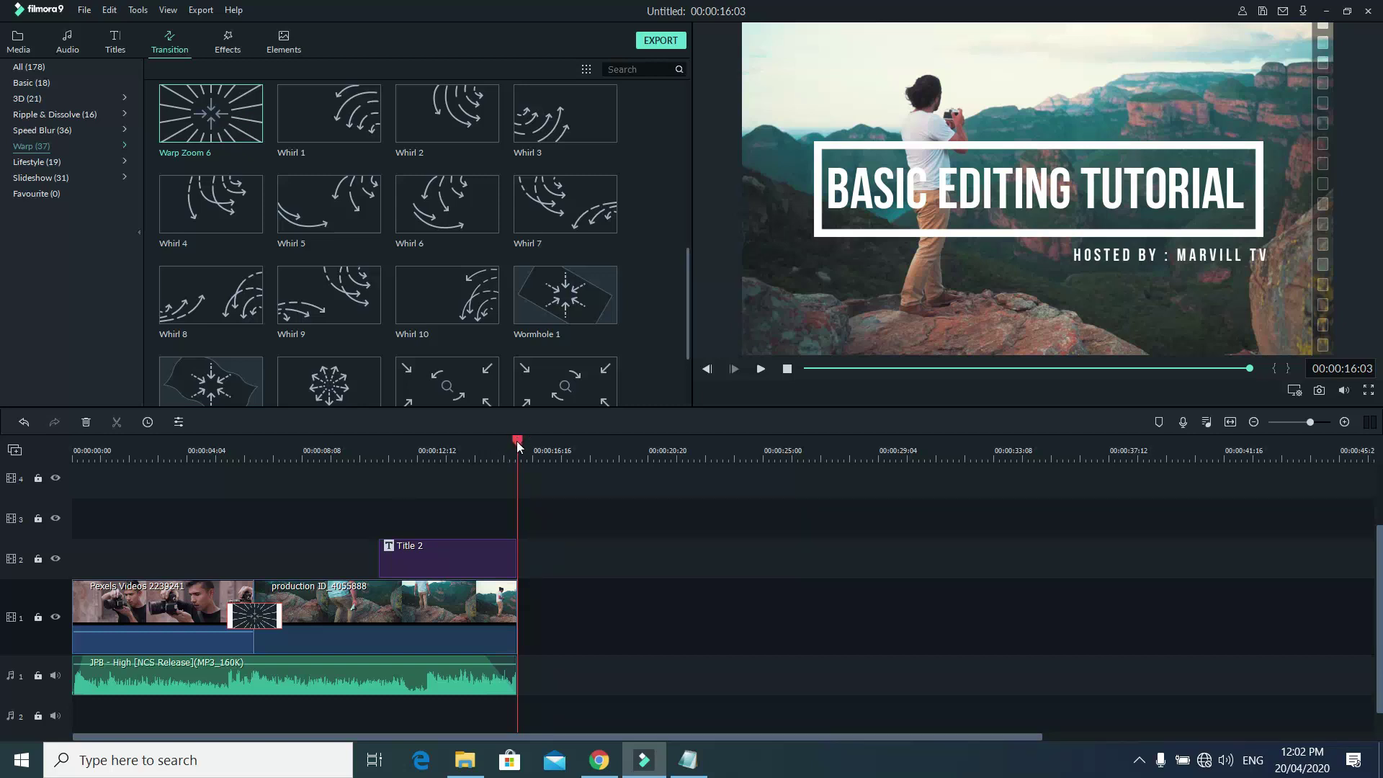
Add a shortened Fade transition at the start of the first clip and another Fade at the end of the second clip.
left_click(22, 85)
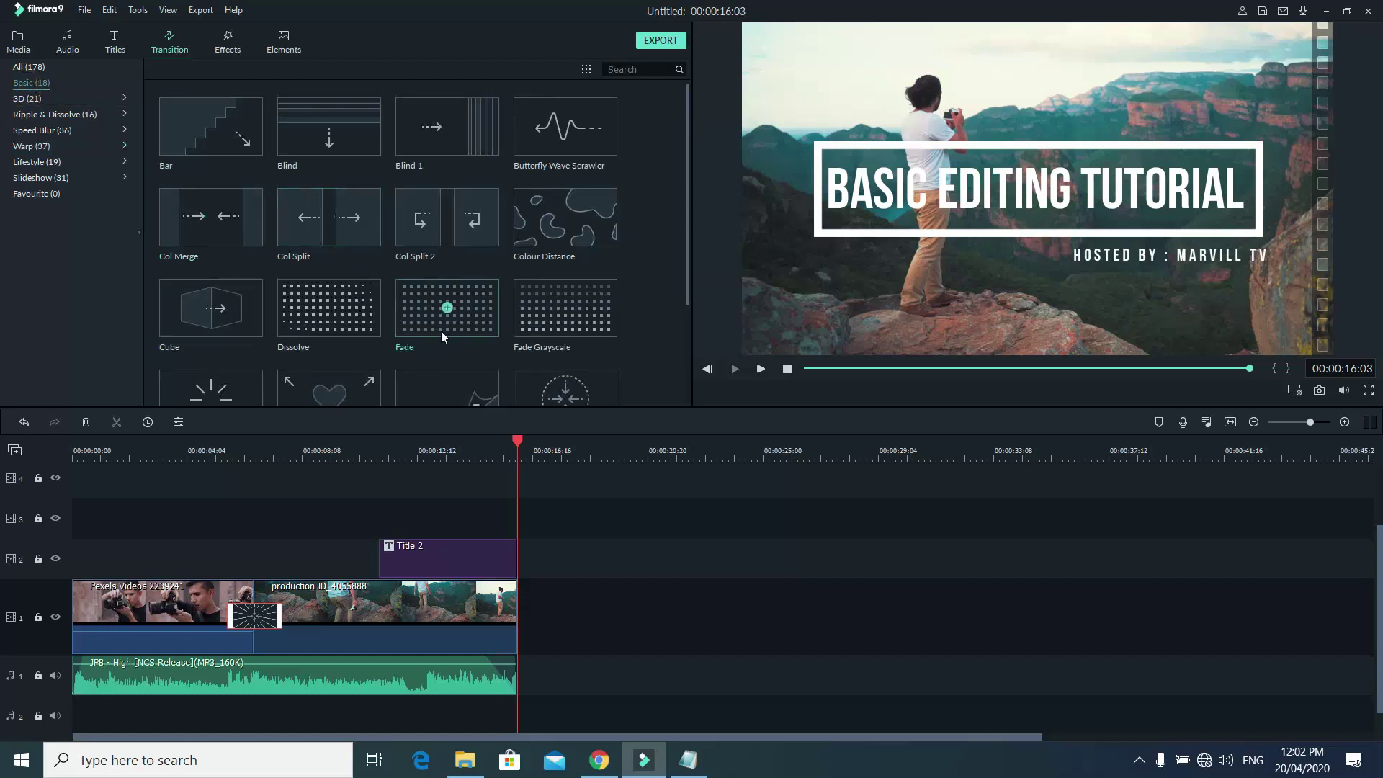
left_click_drag(465, 324, 51, 645)
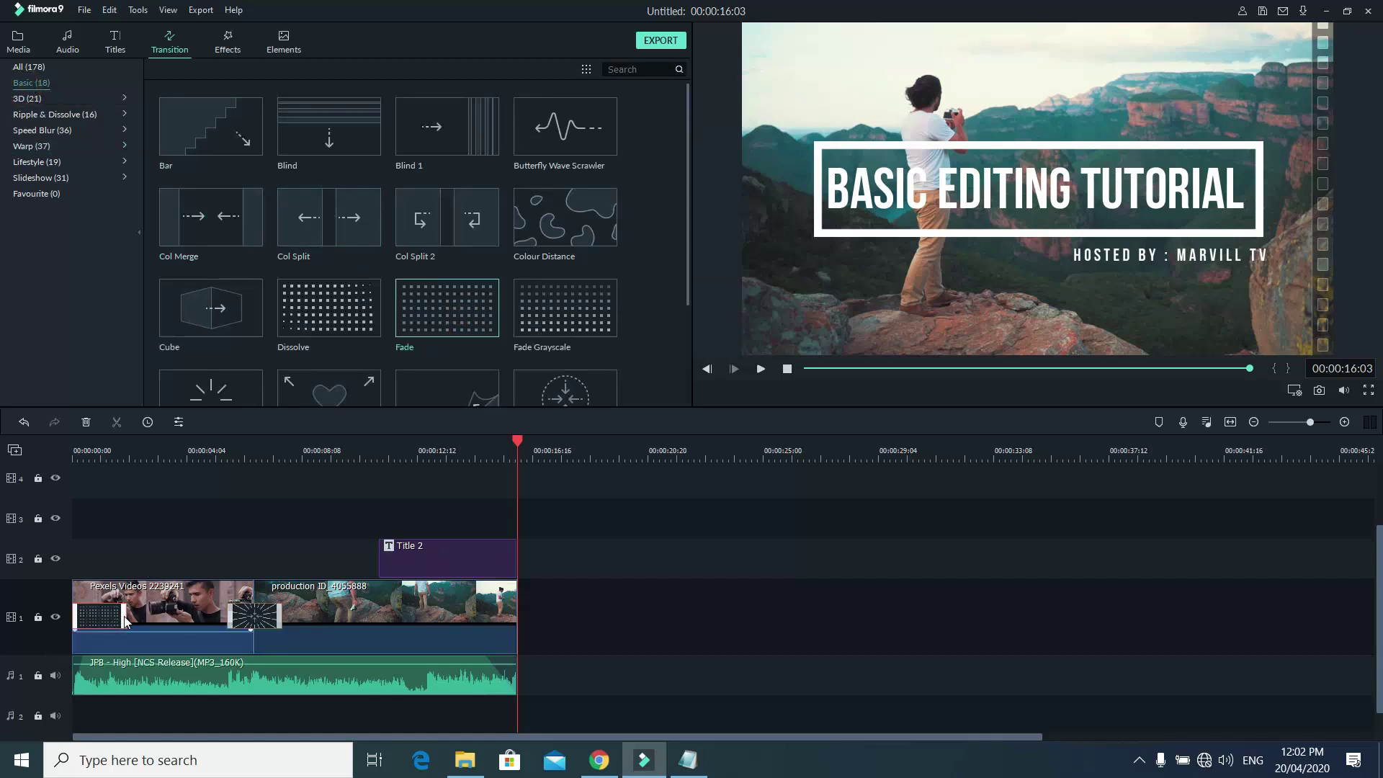
left_click_drag(125, 616, 110, 611)
left_click_drag(465, 330, 473, 612)
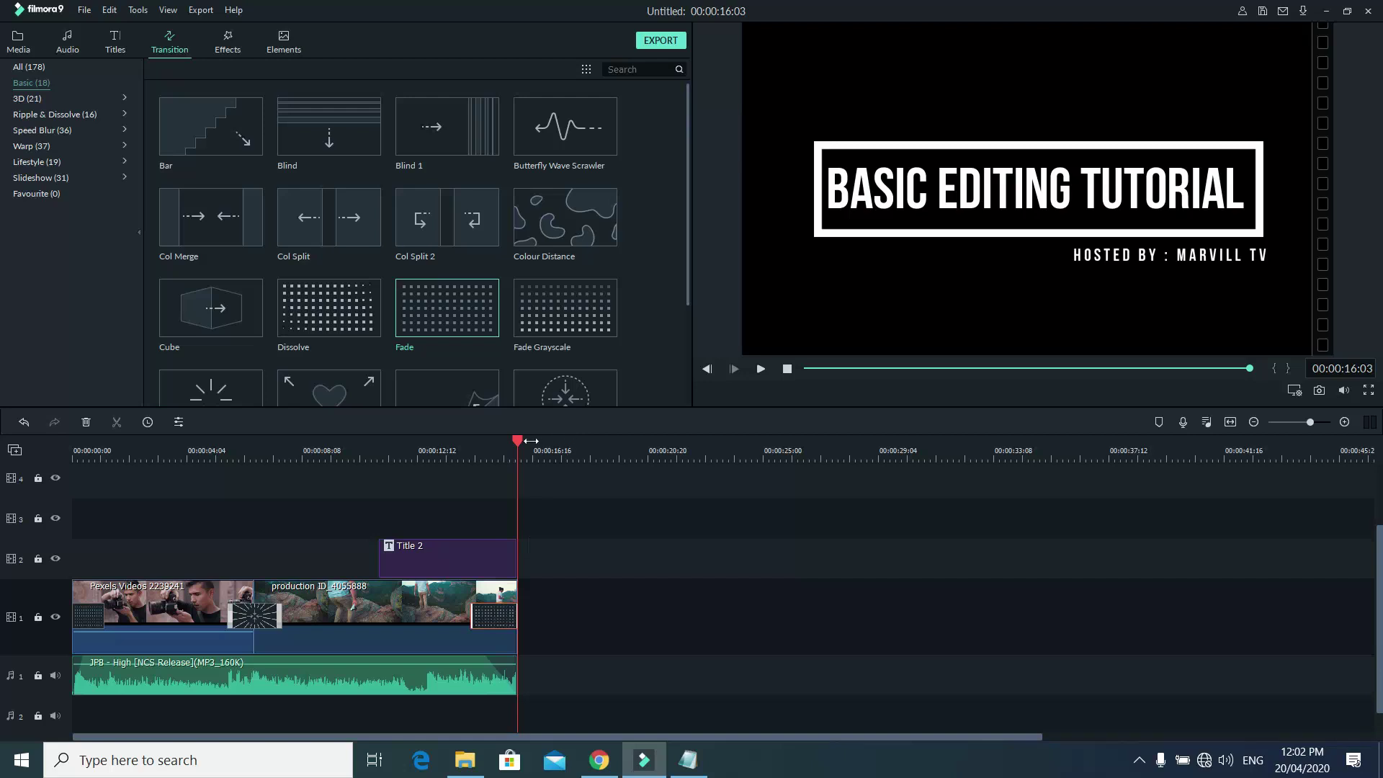
Play the whole video from the beginning to check the Fade and Warp Zoom 6 transitions.
left_click_drag(515, 442, 64, 464)
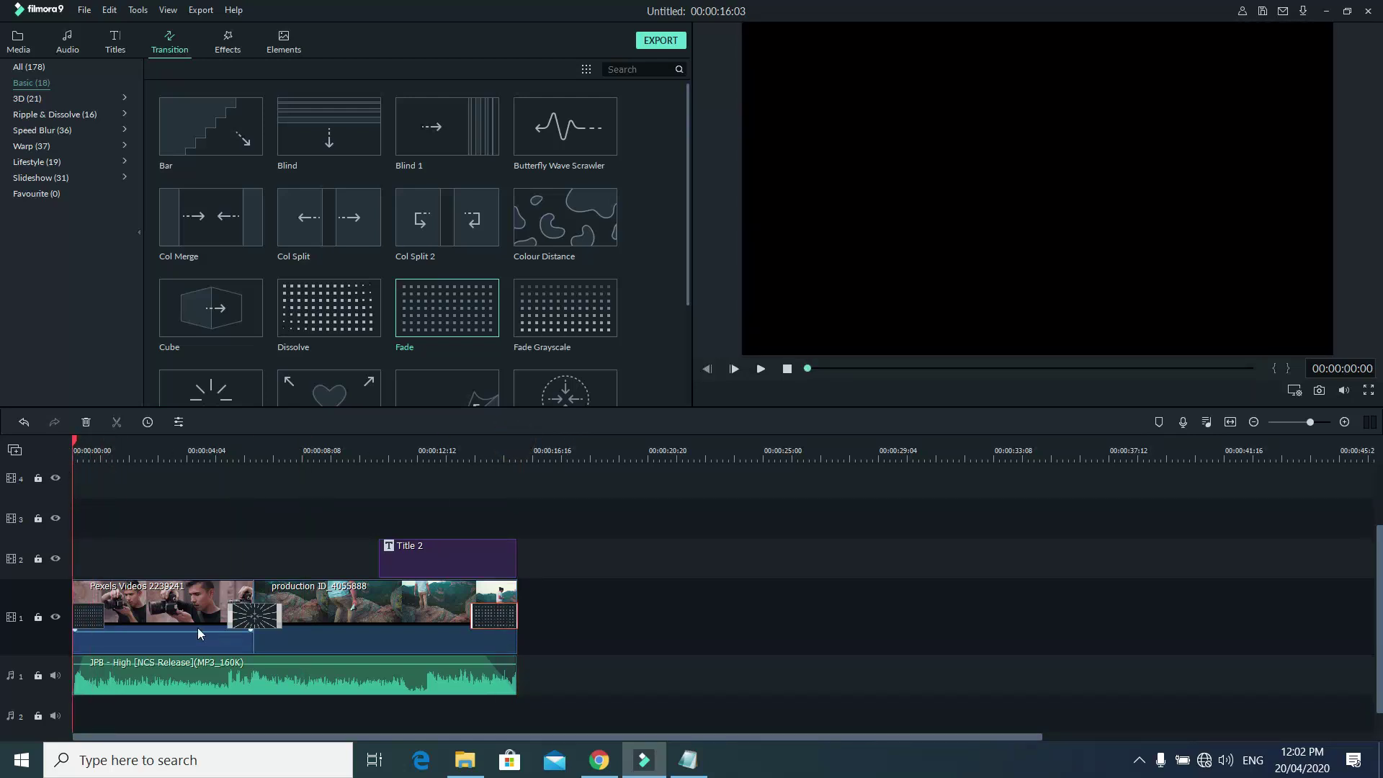
left_click_drag(77, 439, 236, 469)
left_click_drag(107, 473, 24, 468)
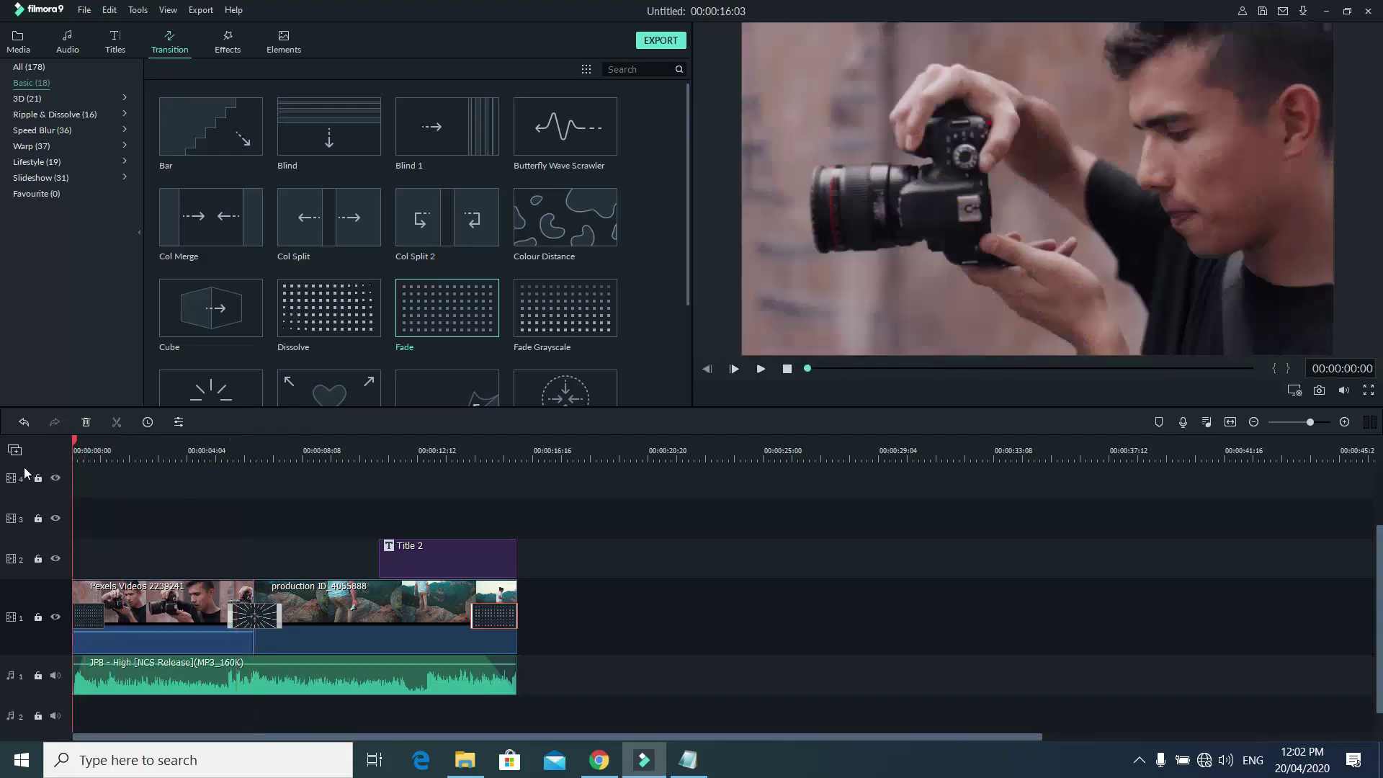
key("space")
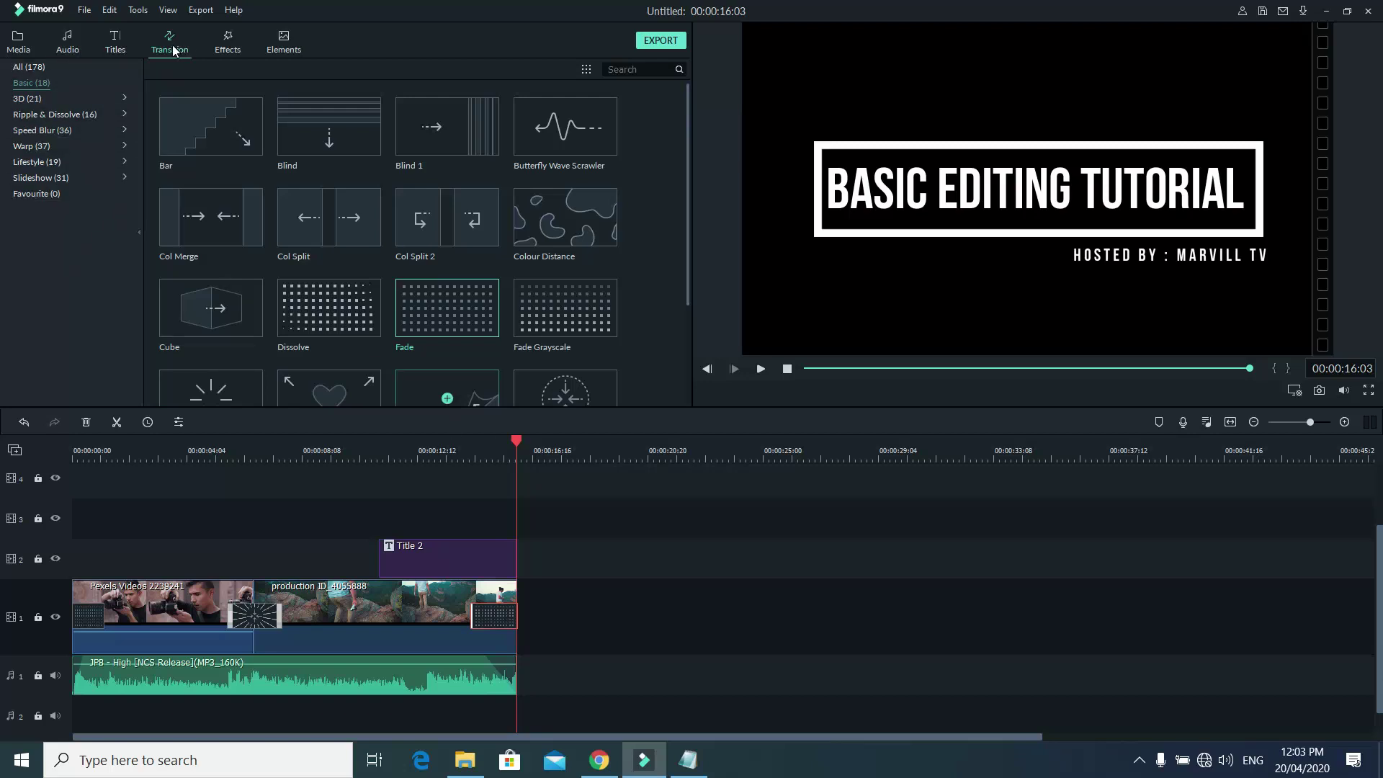
Move the title up to video track 3 and lay the Aegean filter on track 2 across the full length of both clips.
left_click(228, 48)
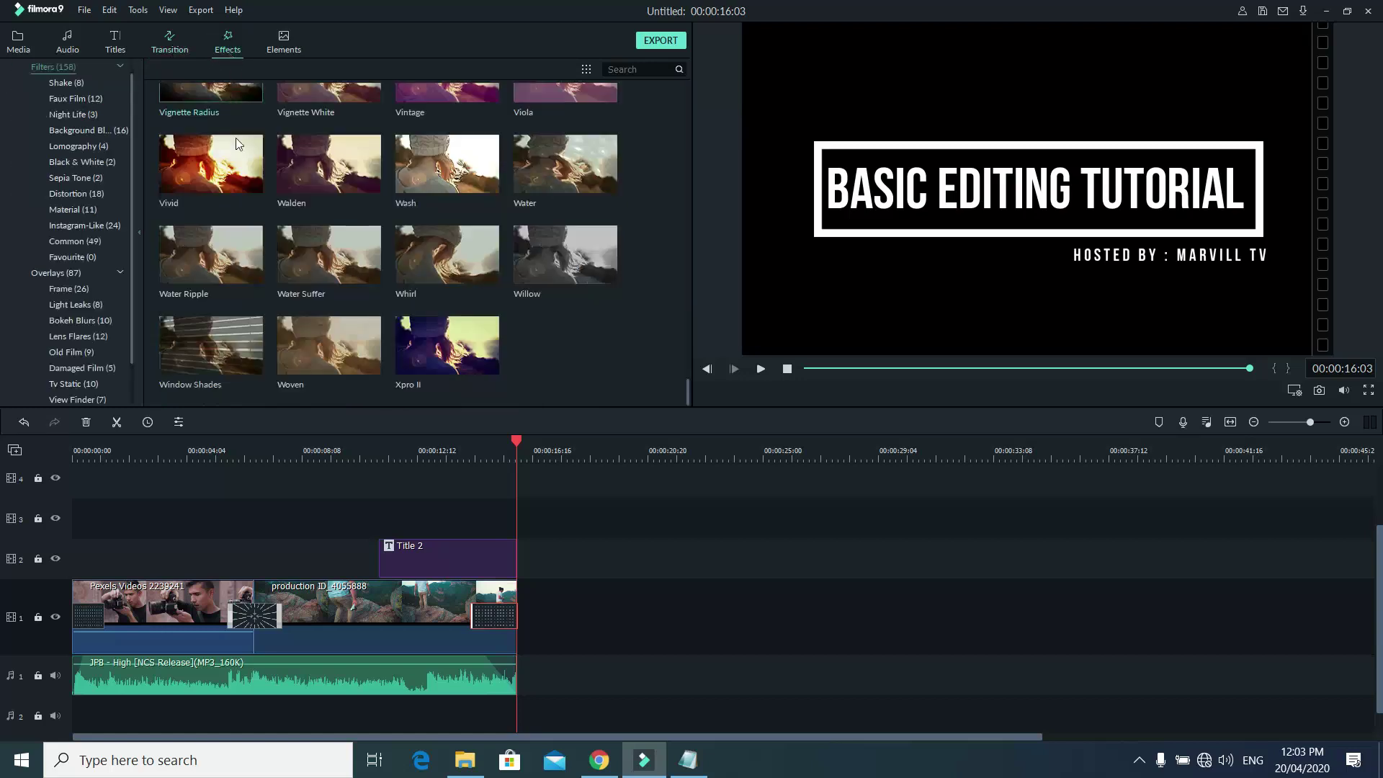
left_click_drag(515, 439, 73, 461)
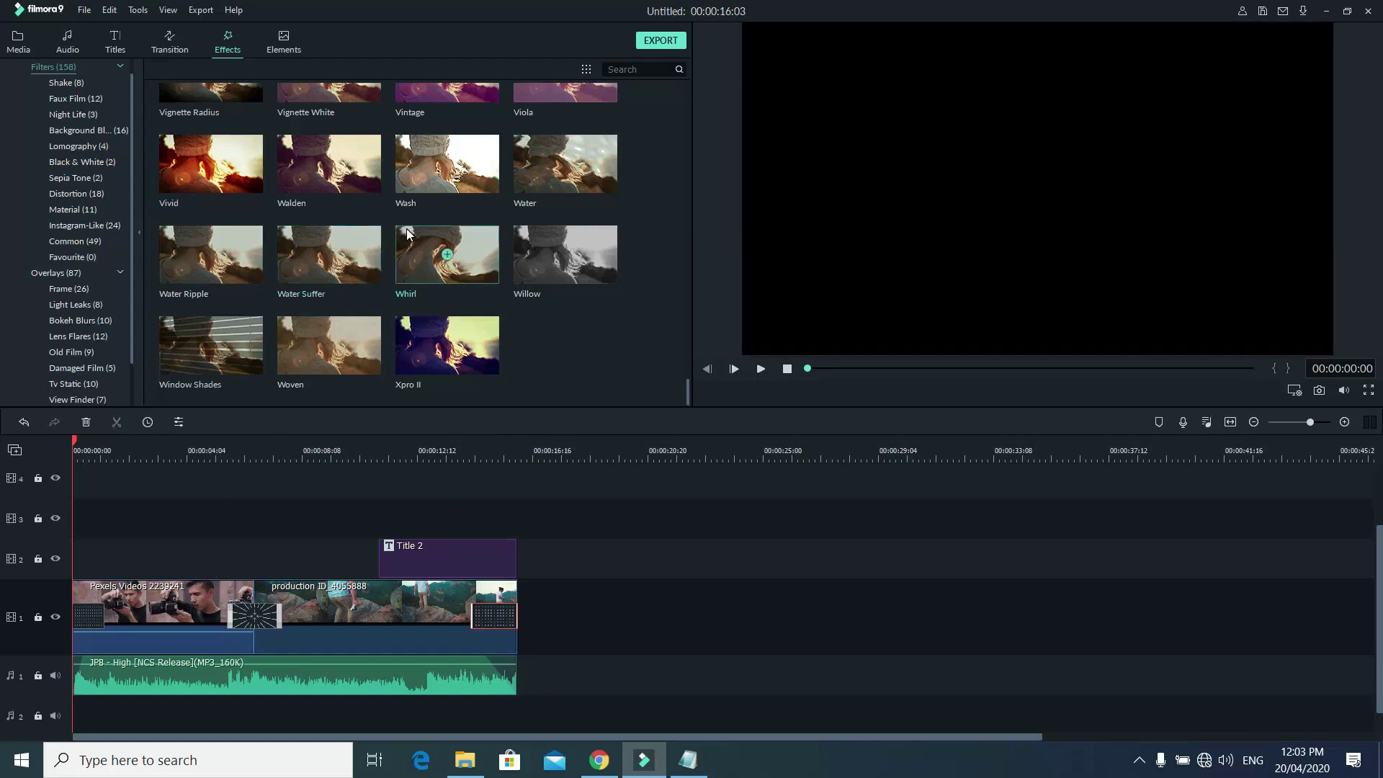
scroll(406, 228, "up", 5)
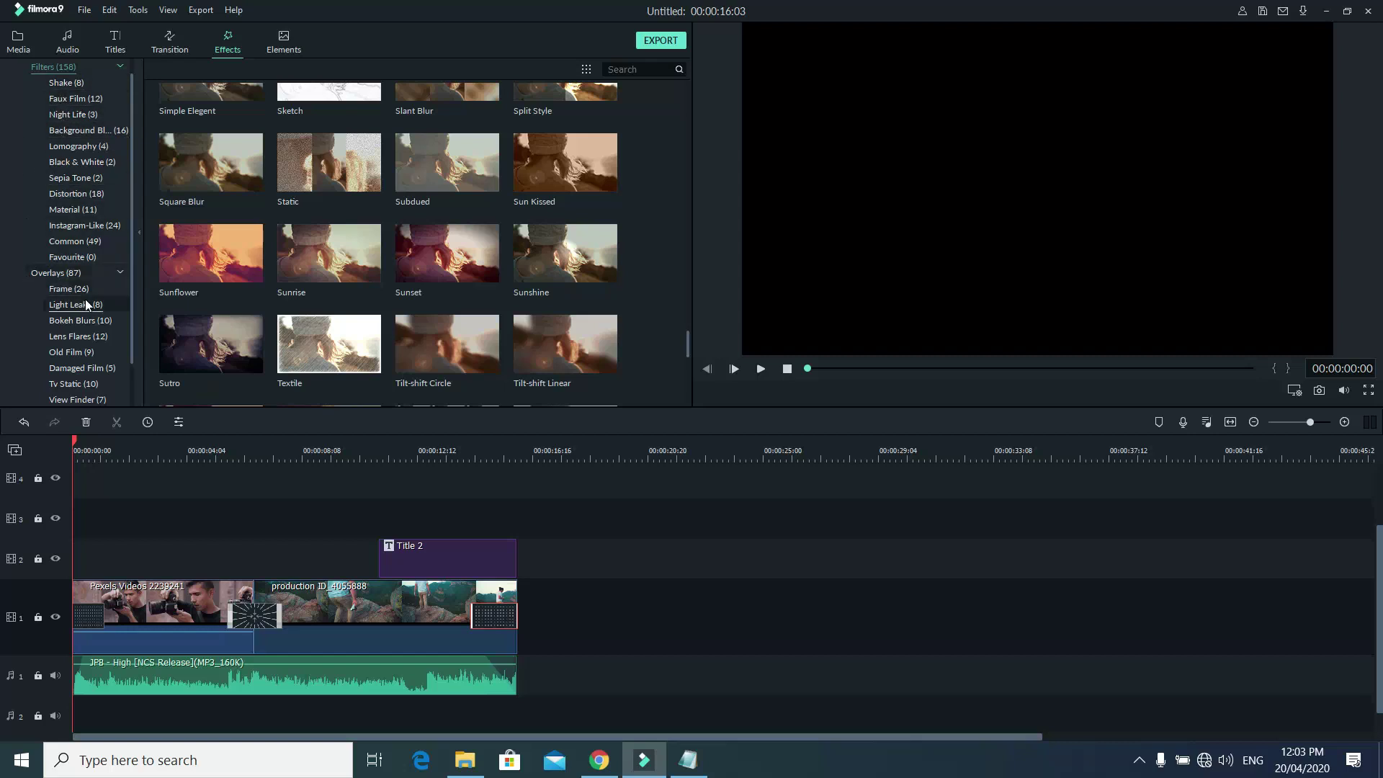
scroll(85, 299, "up", 1)
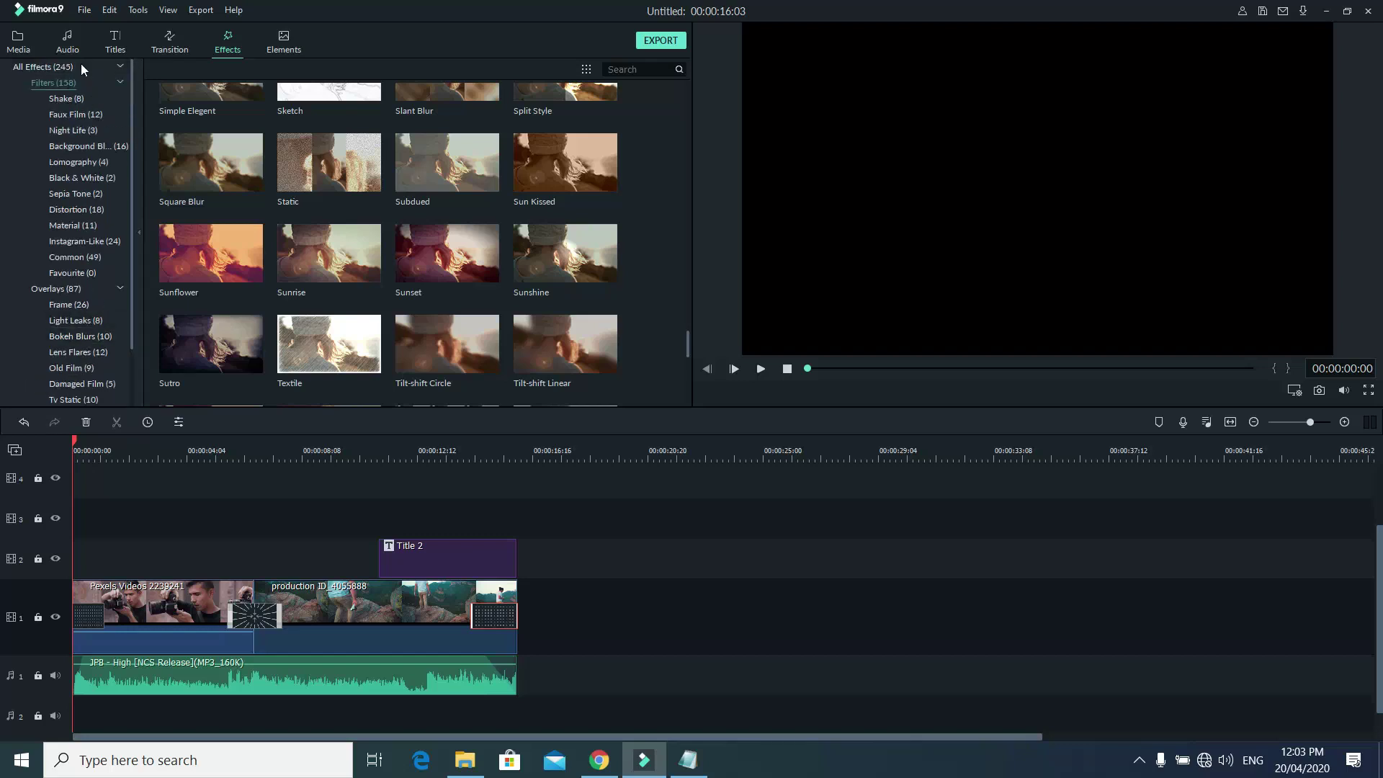
scroll(180, 173, "up", 3)
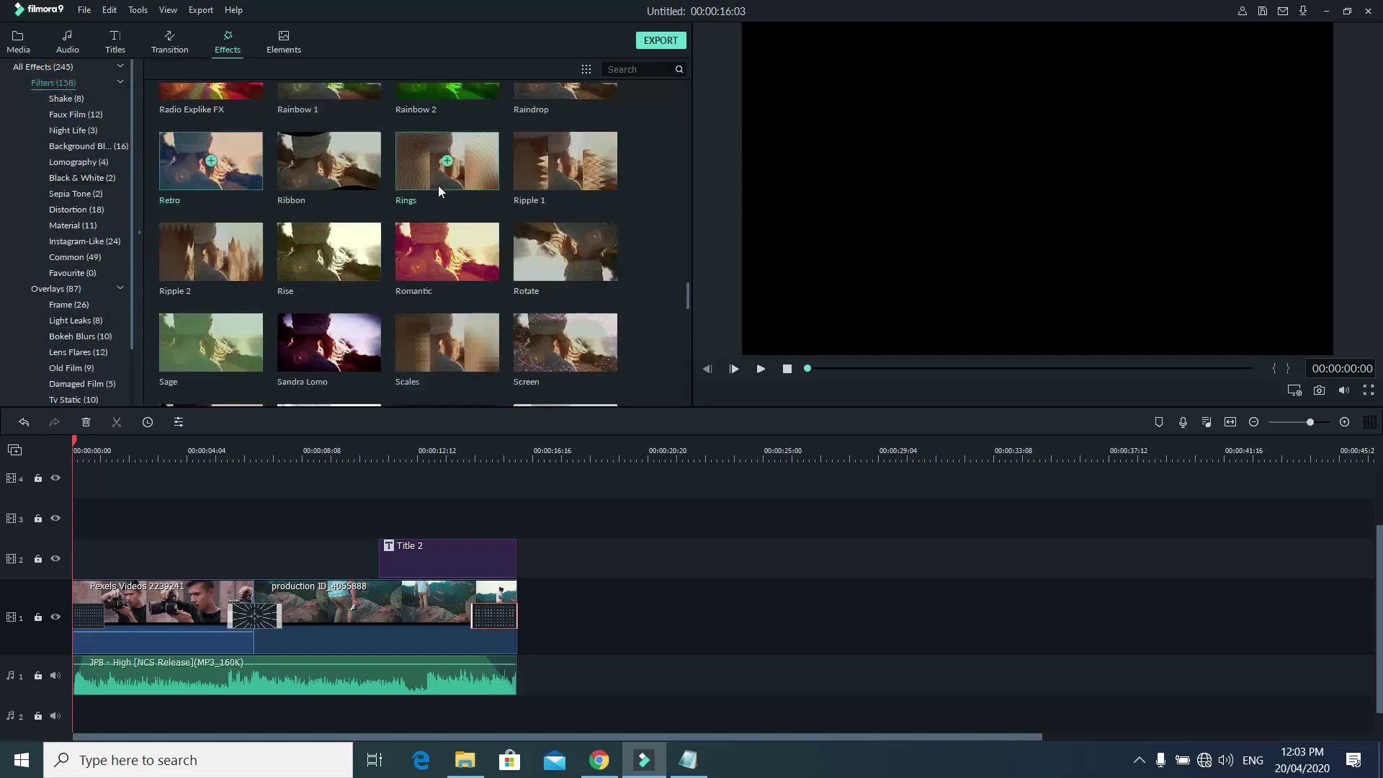
scroll(438, 184, "up", 15)
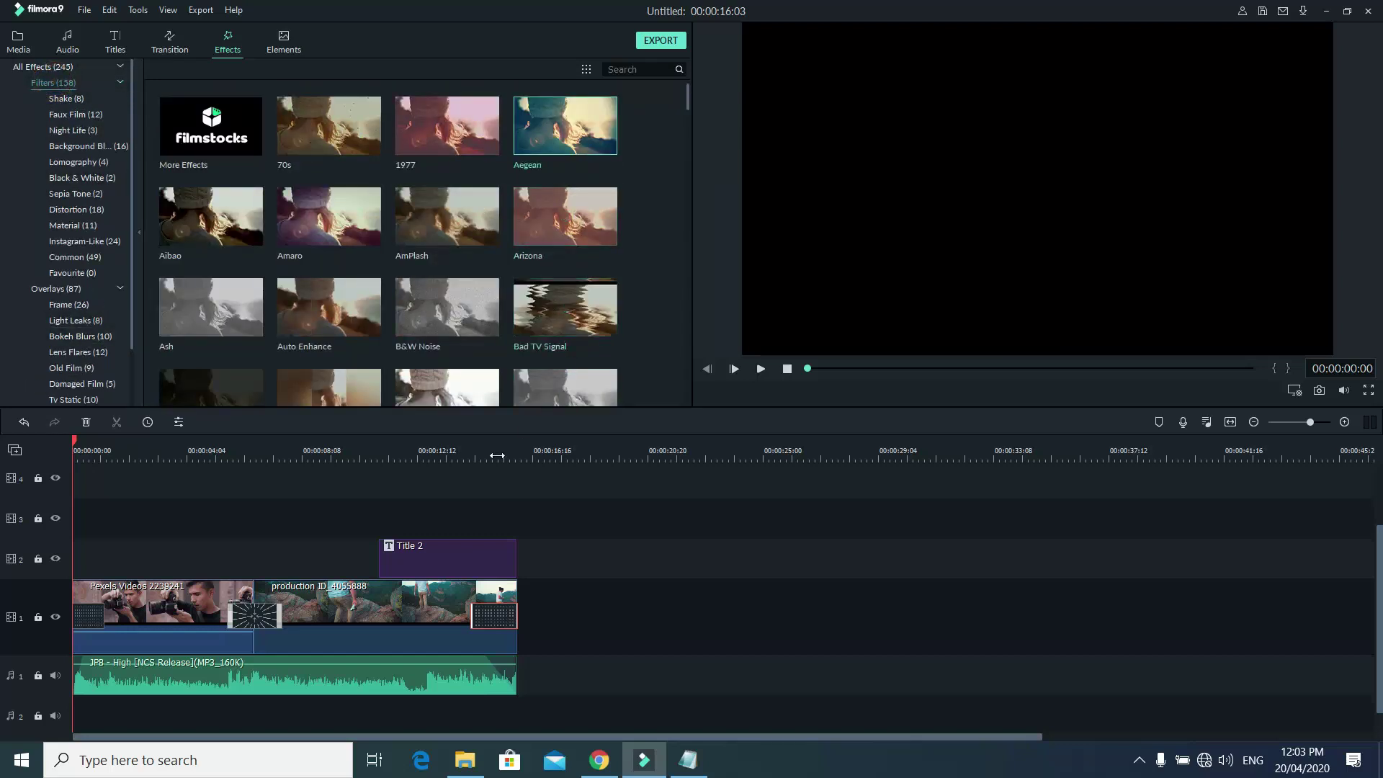
left_click_drag(461, 549, 454, 520)
left_click(260, 592)
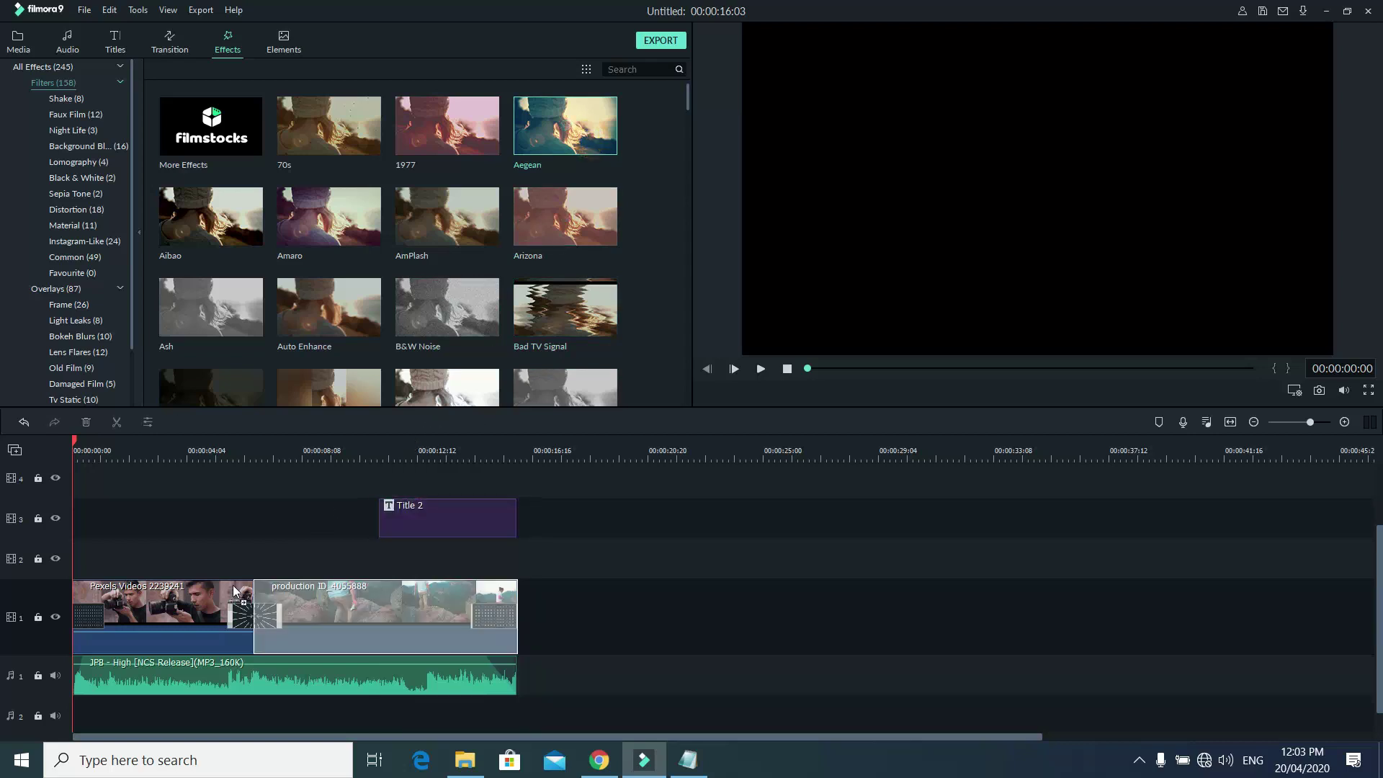
left_click_drag(234, 591, 179, 551)
left_click_drag(318, 555, 517, 552)
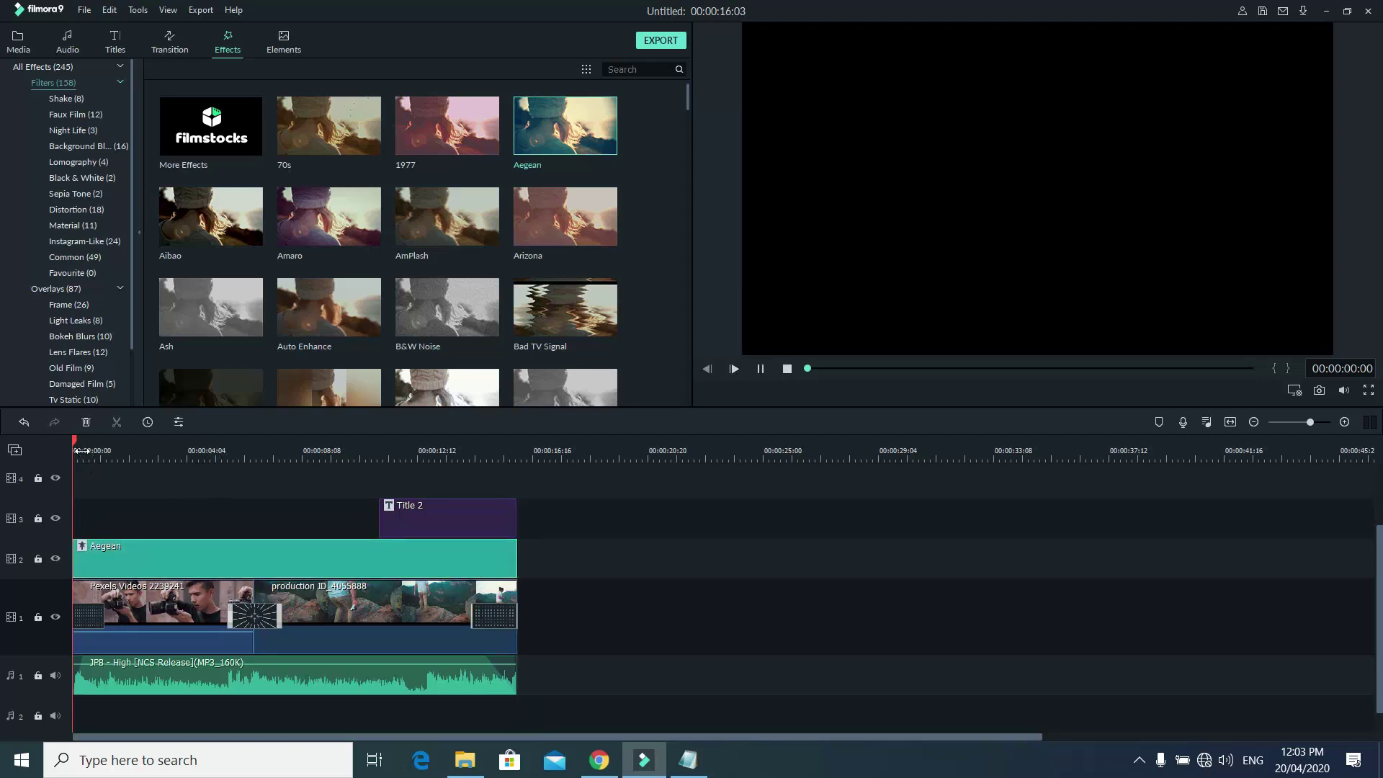
Play the filtered footage and compare it with the Aegean filter's track hidden and shown again.
key("space")
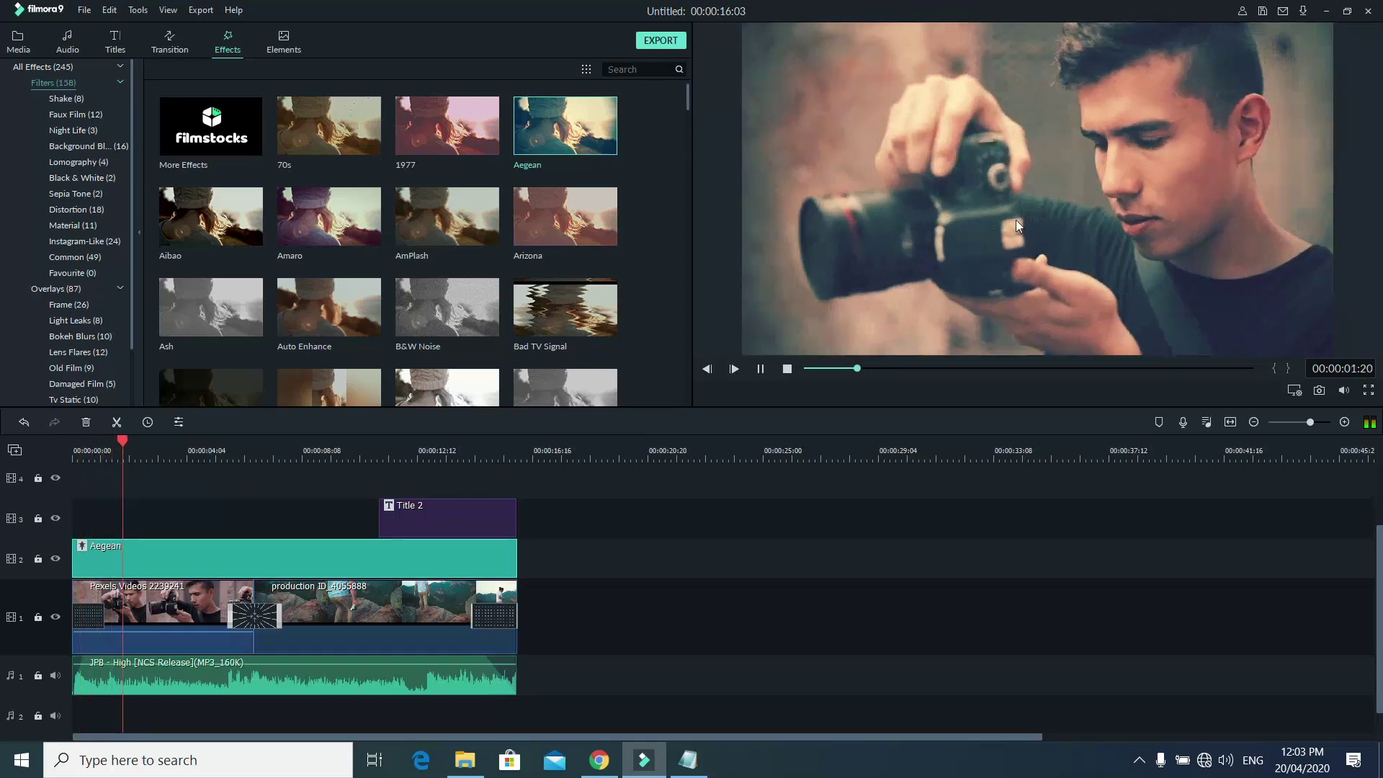
left_click(57, 560)
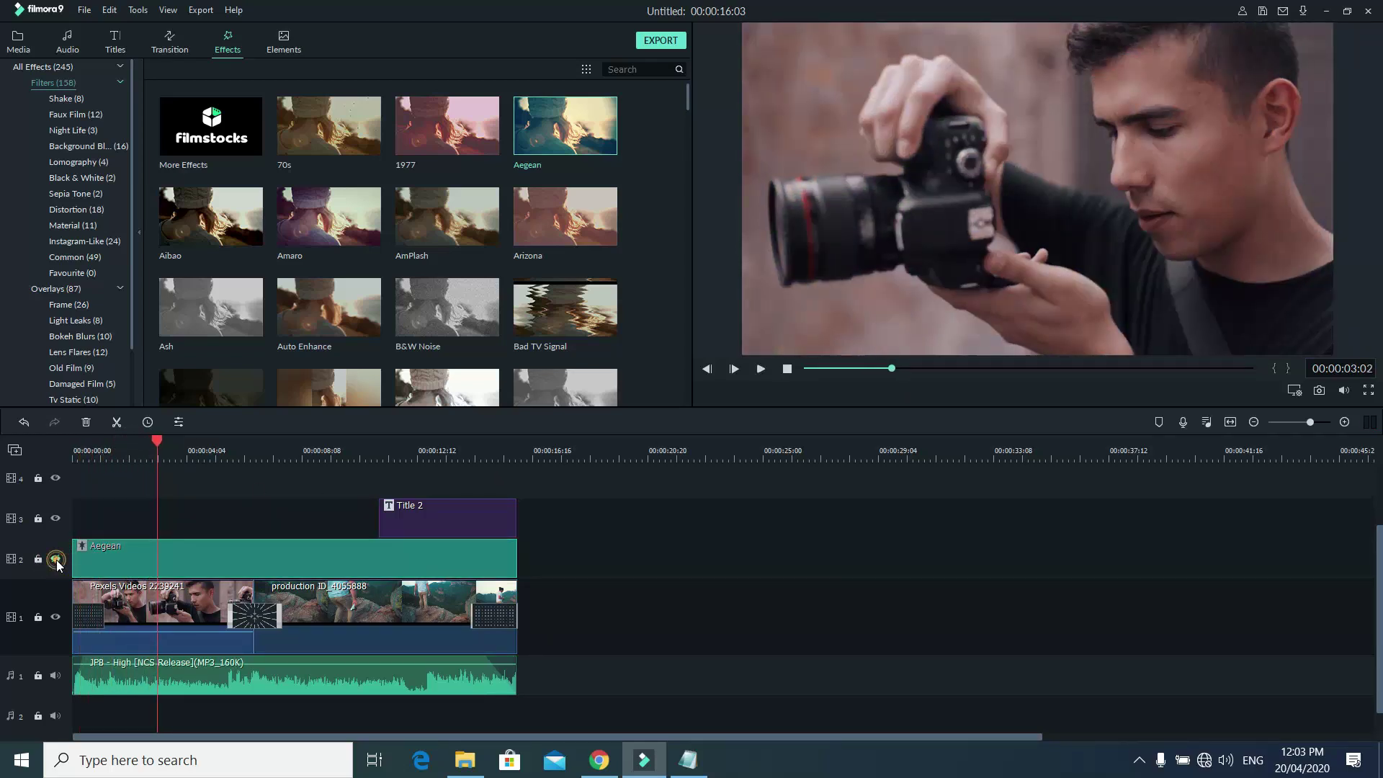
left_click(56, 560)
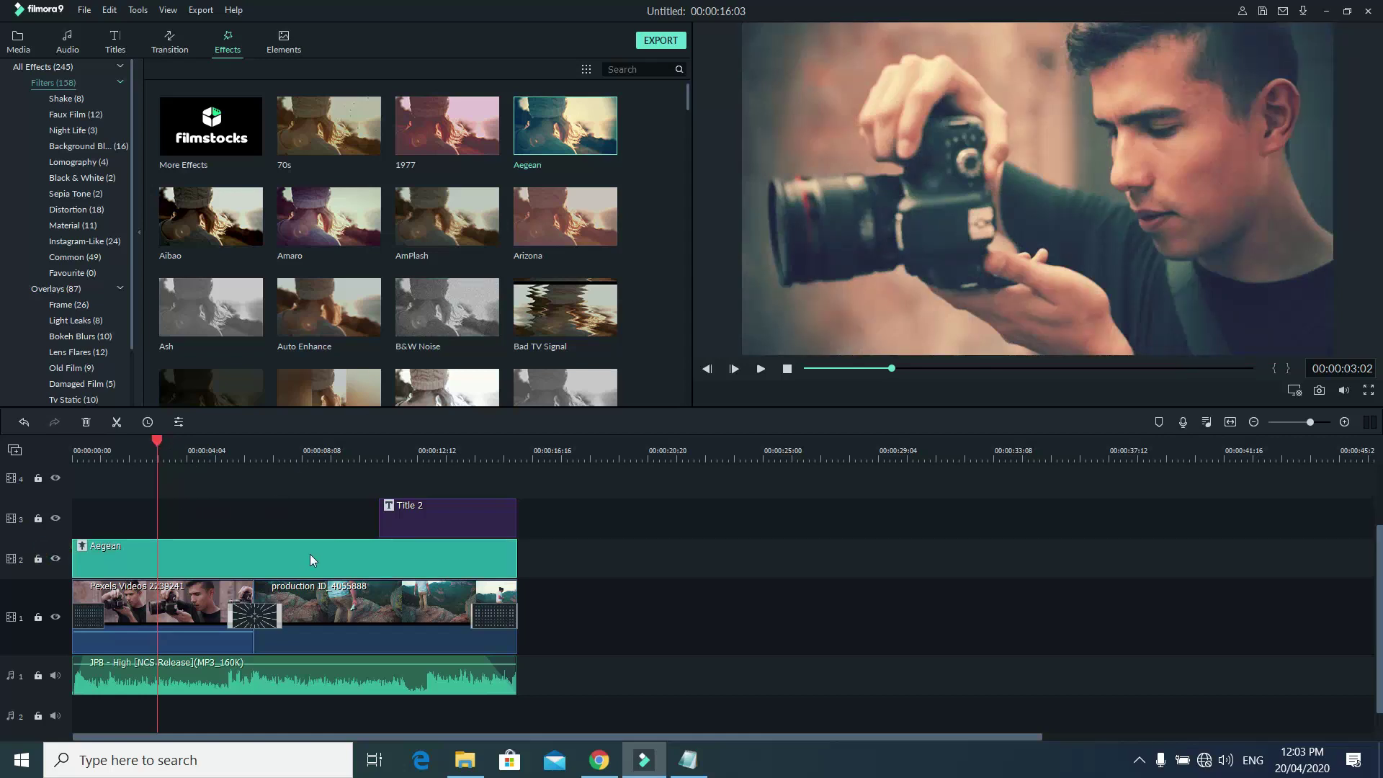
Set the Aegean filter's Alpha to 43, preview the video to its end, and accept the setting.
left_click(242, 552)
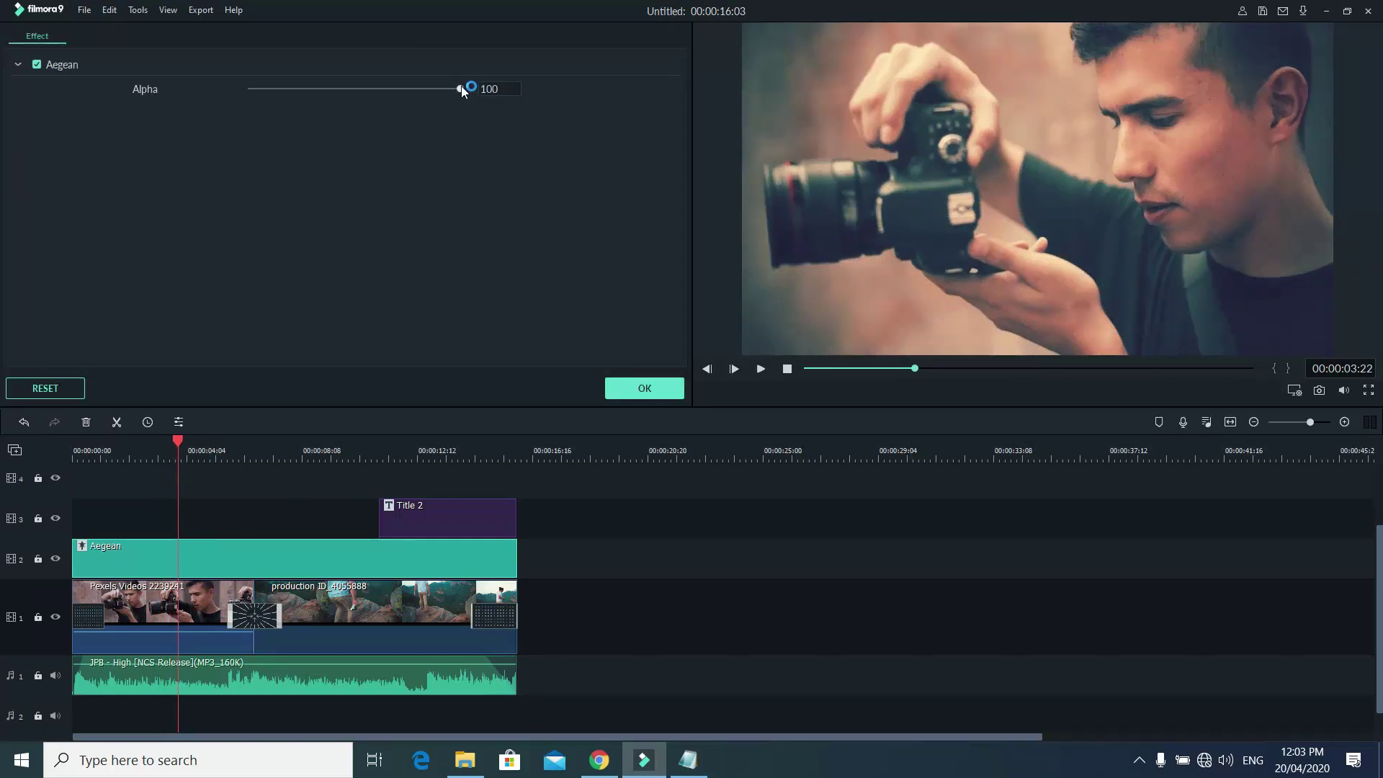
left_click_drag(451, 90, 344, 96)
key("space")
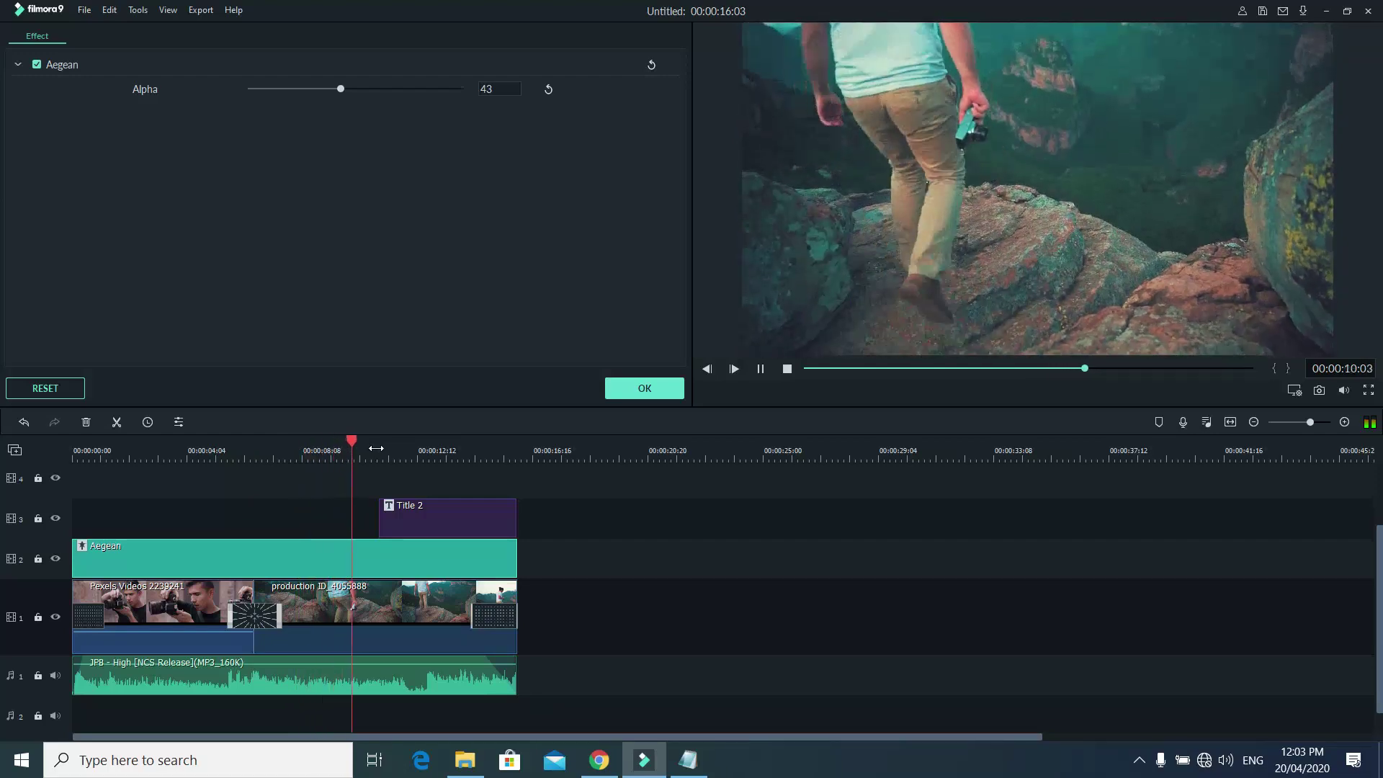
scroll(426, 477, "up", 2)
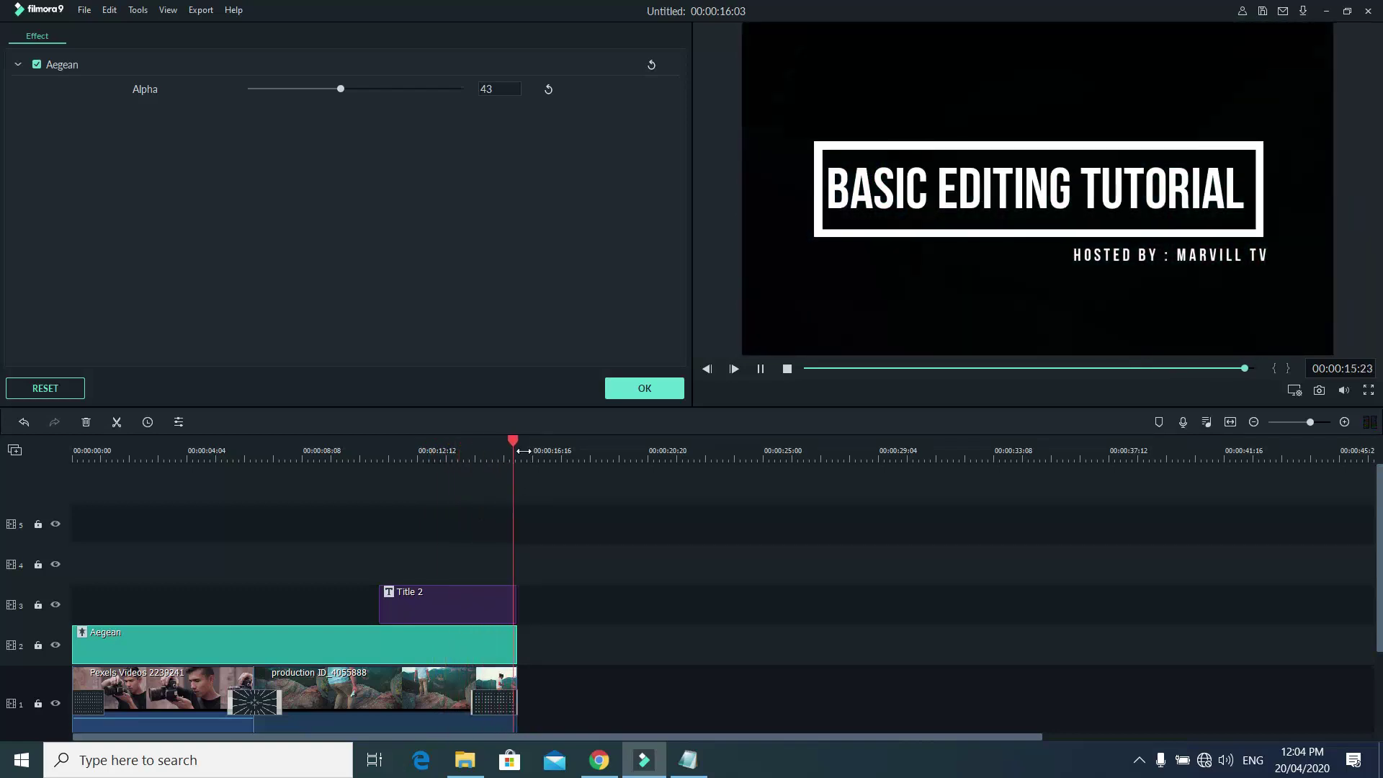
left_click_drag(520, 439, 1, 469)
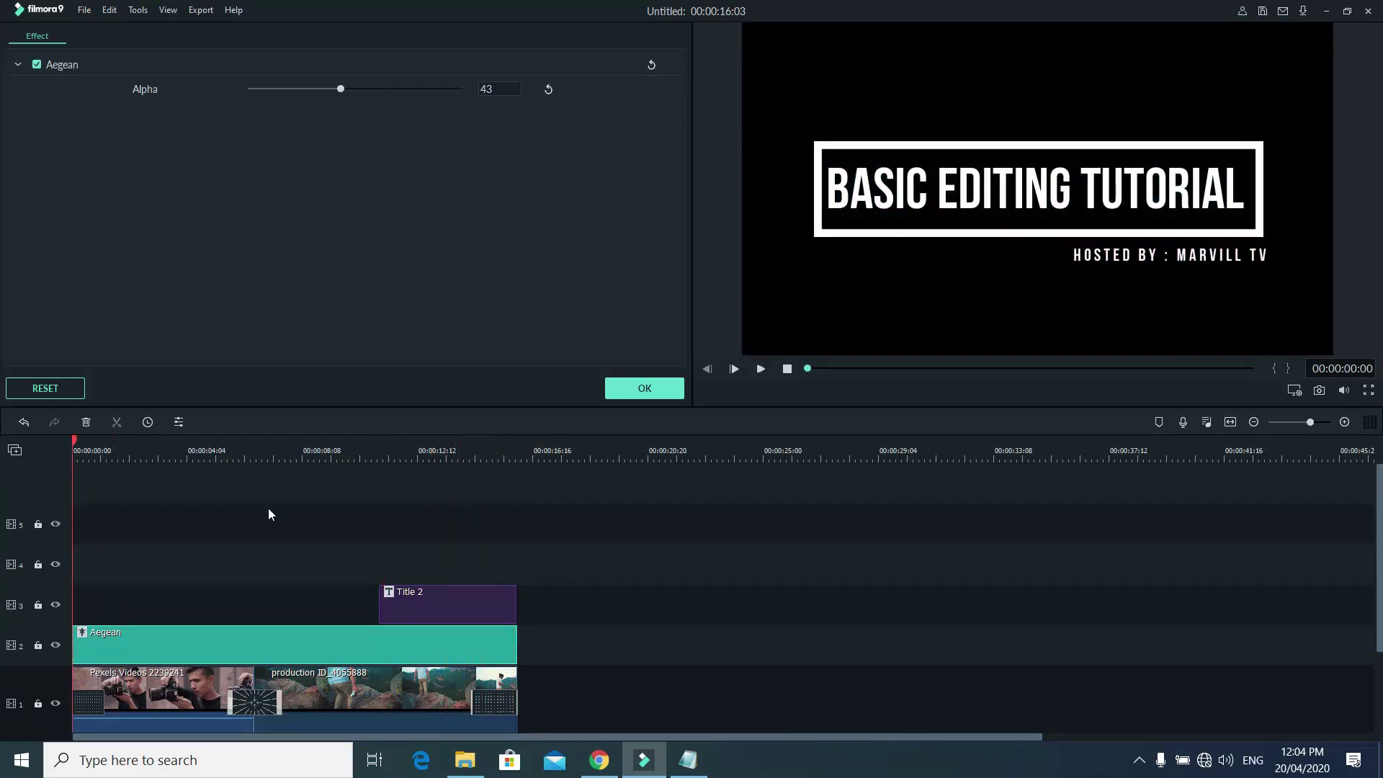
scroll(269, 513, "down", 1)
left_click(629, 389)
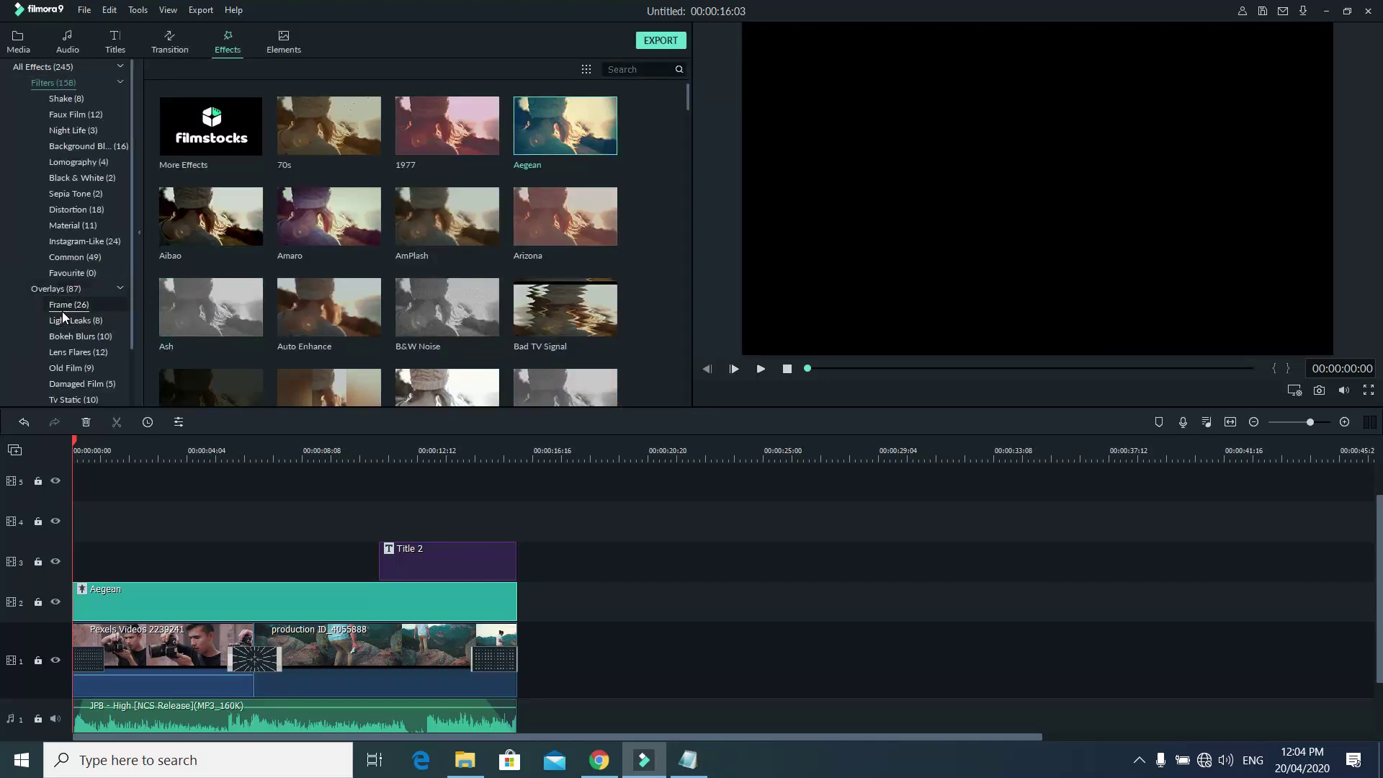
Add the Cinema 21:9 frame overlay on video track 4 across the whole video, and play the result through.
left_click(103, 309)
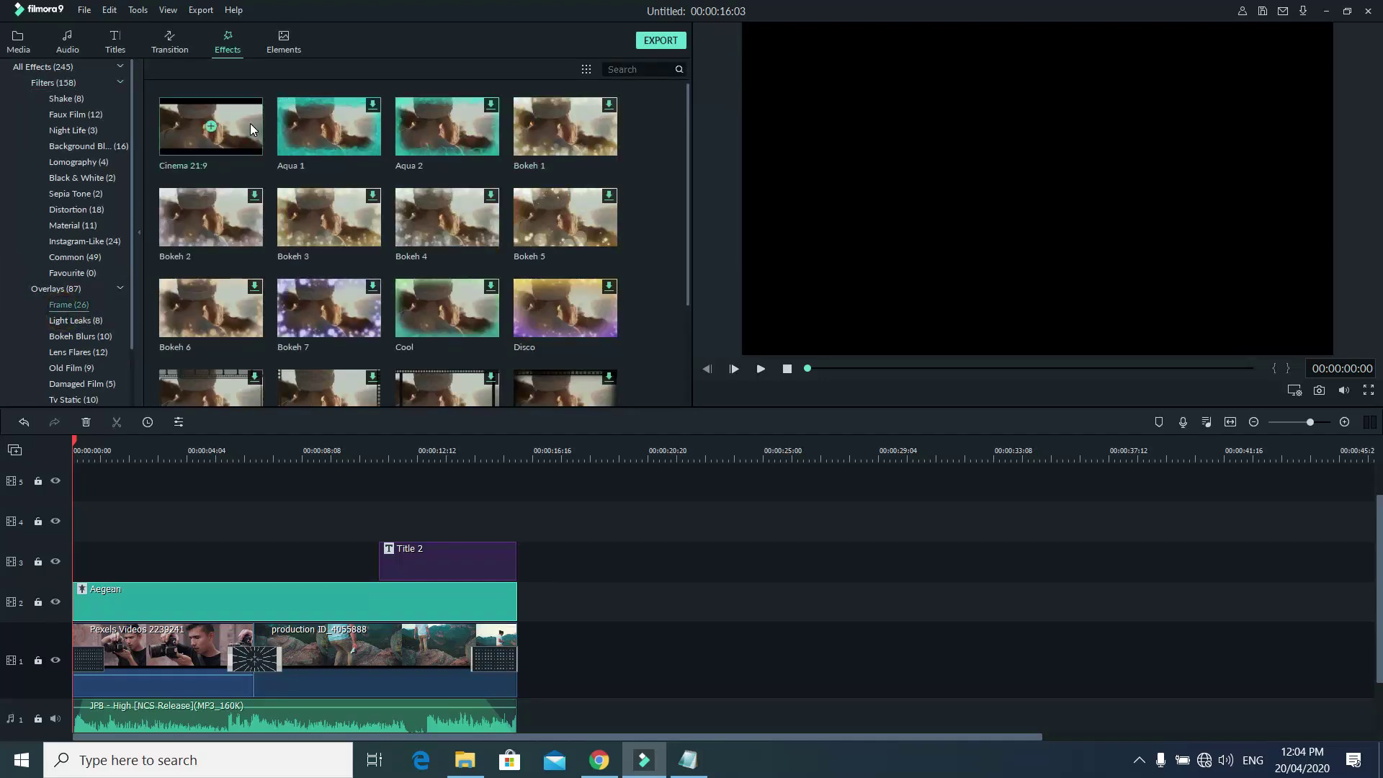
left_click_drag(249, 123, 516, 518)
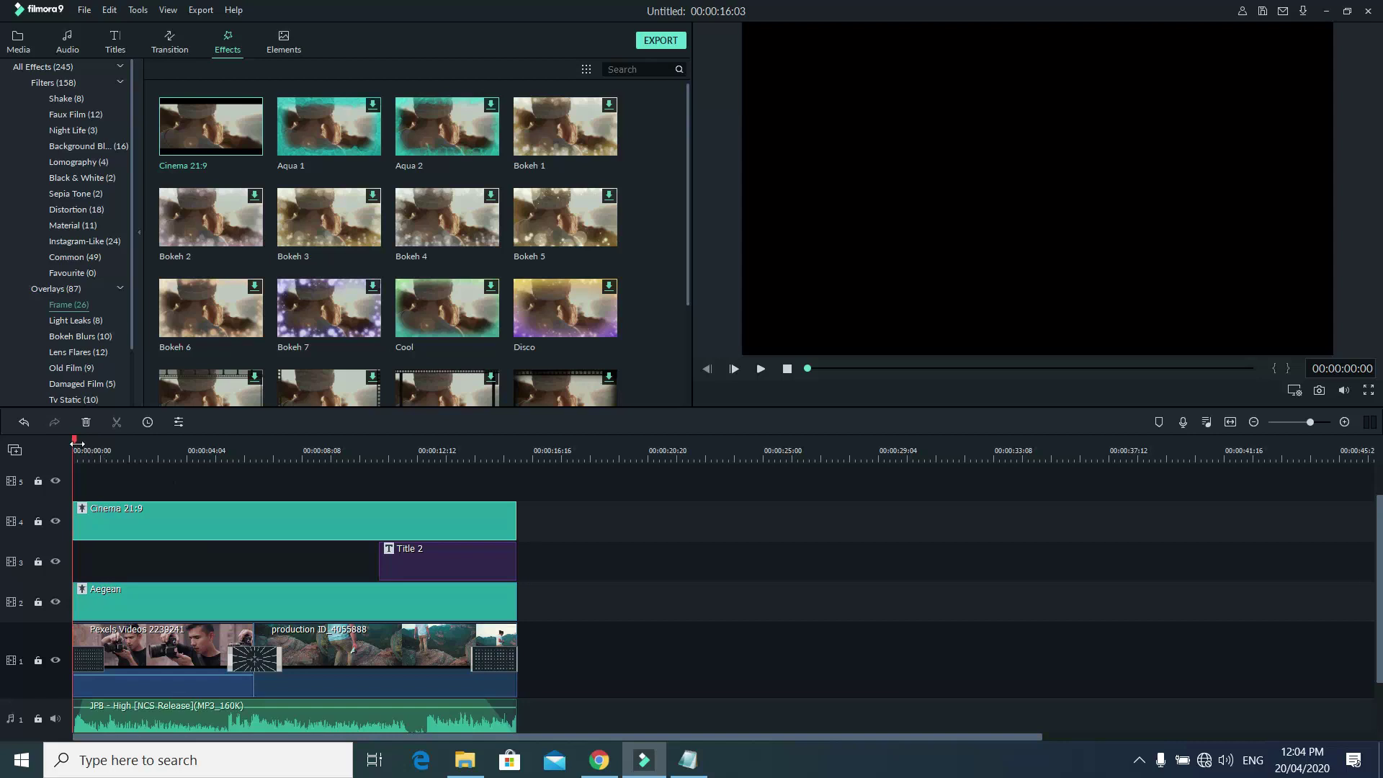
key("space")
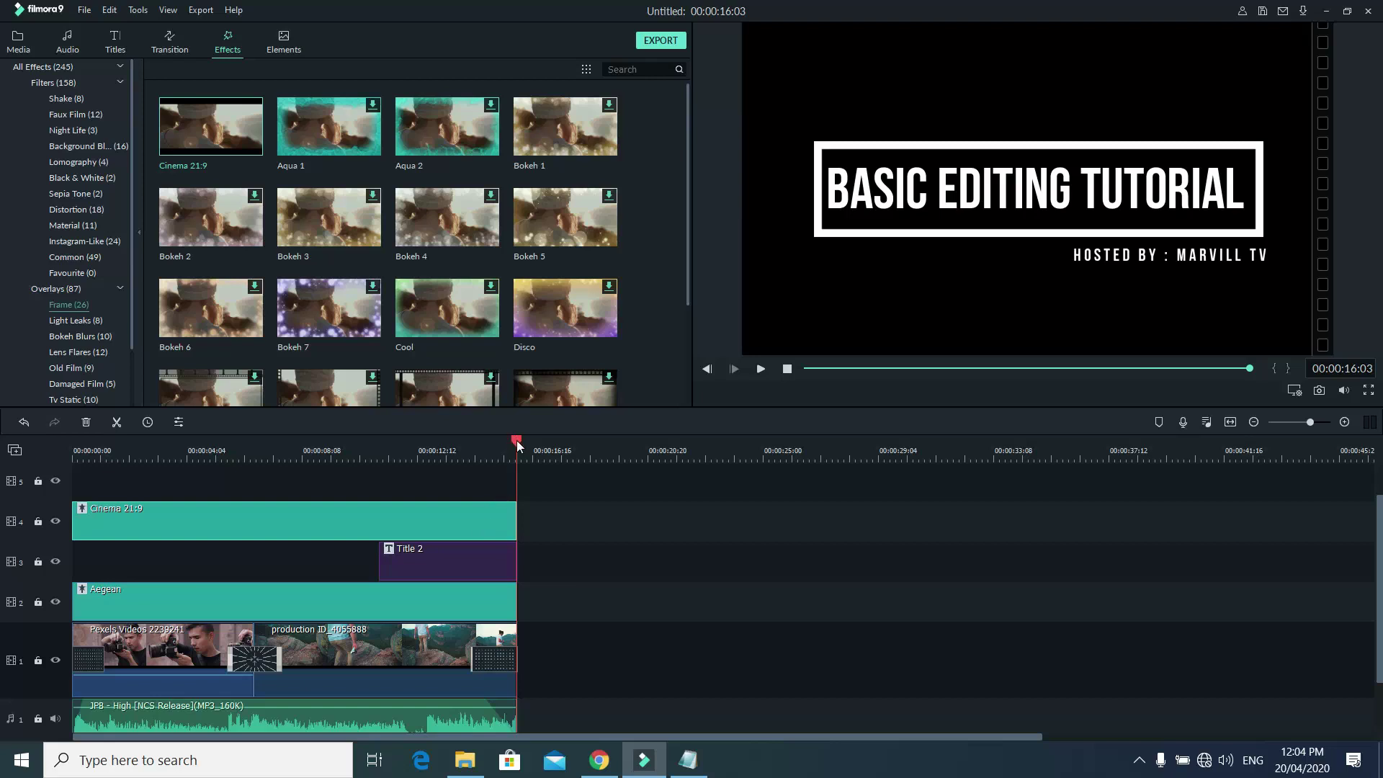
left_click_drag(517, 445, 265, 445)
key("Home")
scroll(275, 552, "up", 1)
scroll(296, 504, "down", 3)
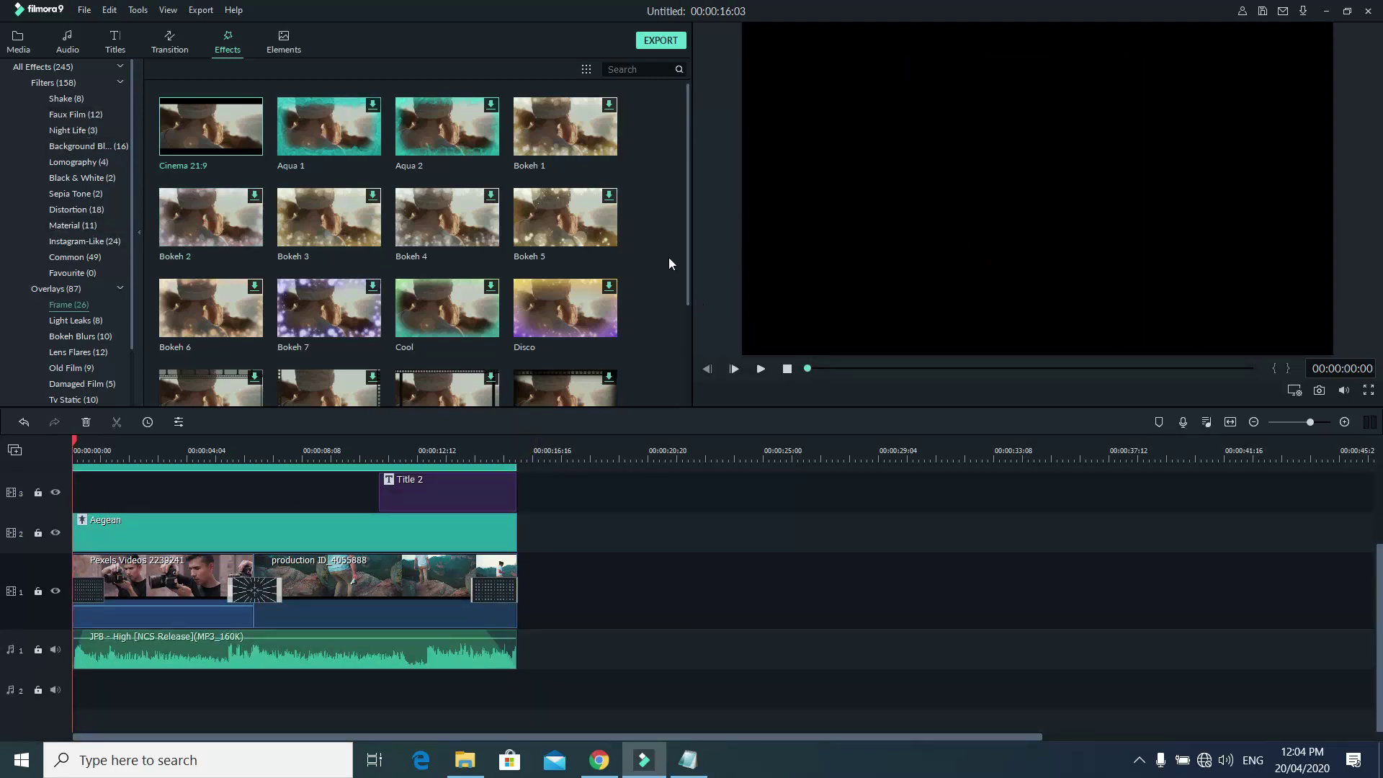
Look through the Faux Film, Night Life and Shake filter categories.
left_click(69, 115)
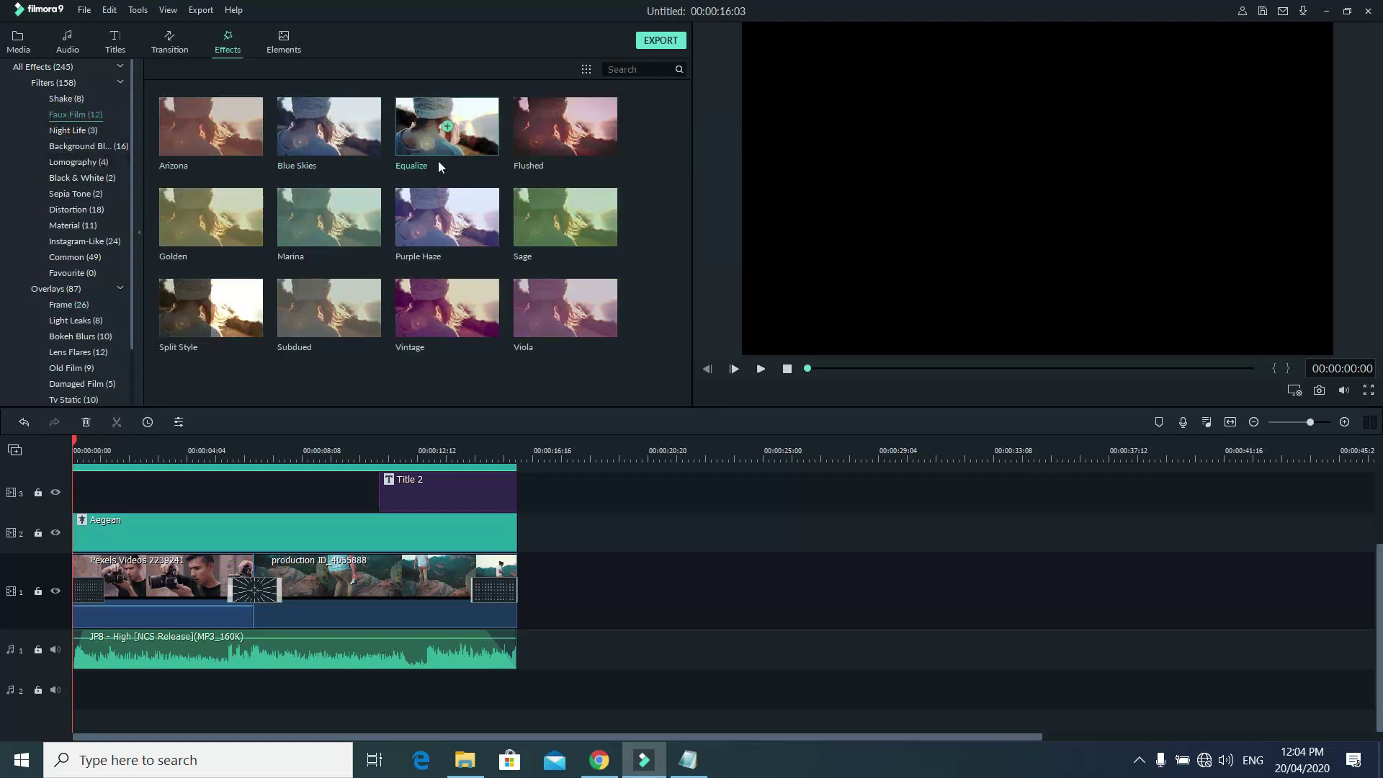
left_click(84, 129)
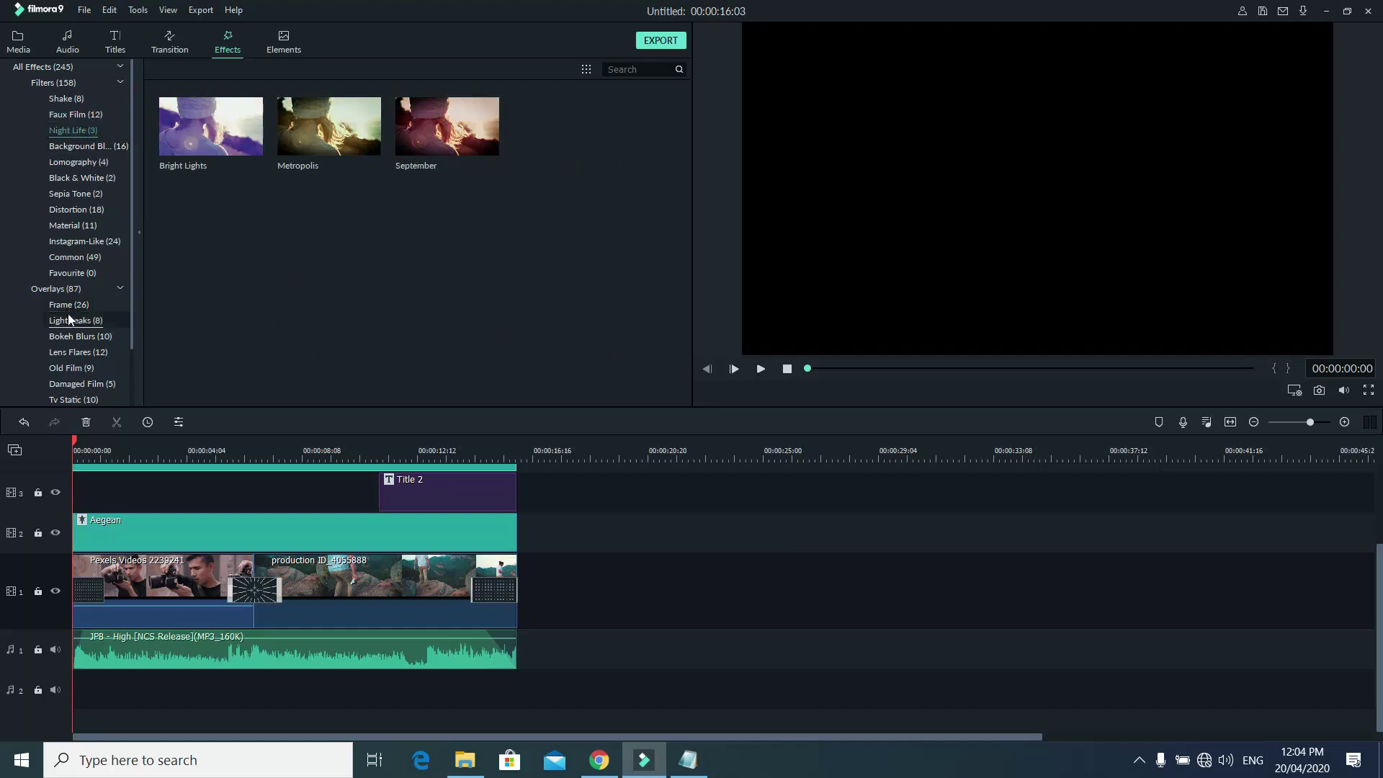
left_click(75, 100)
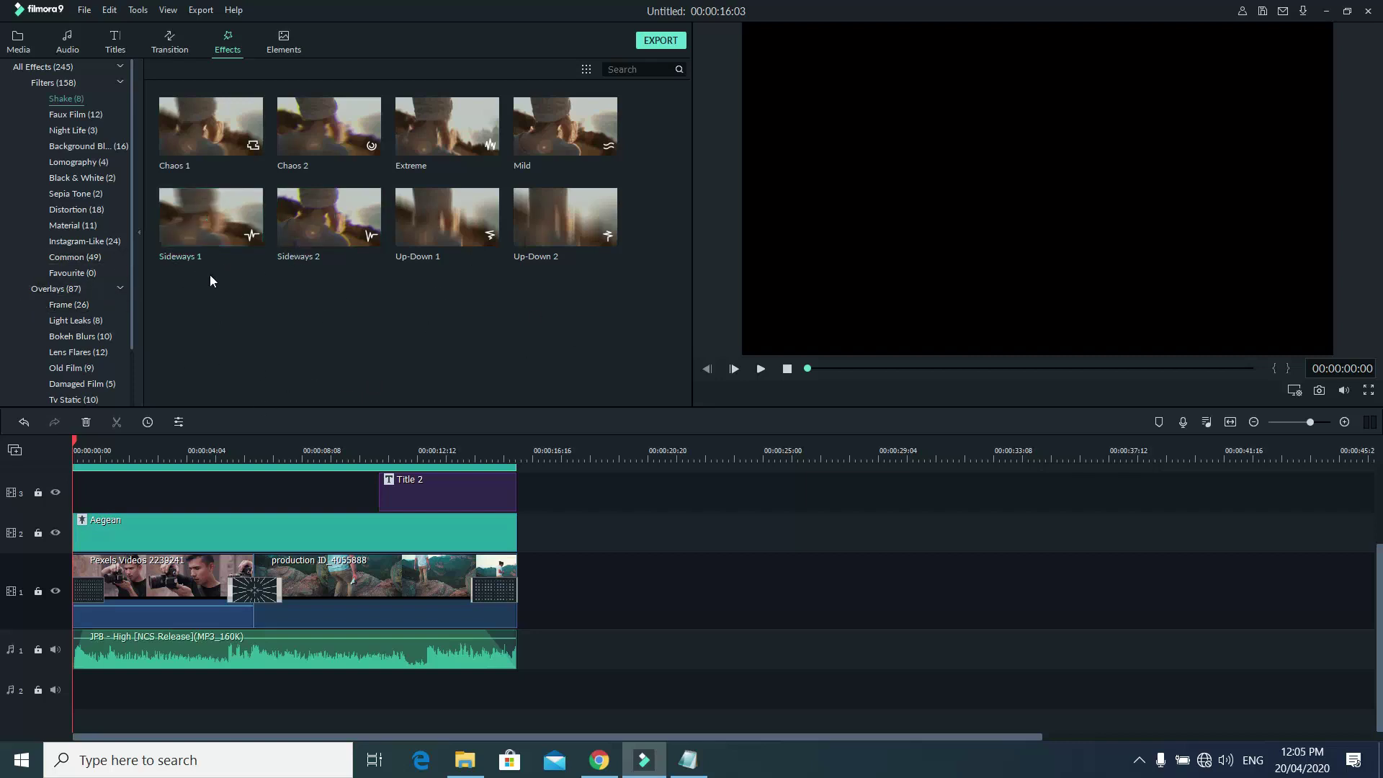
Look through the elements library's Love, Journey, Shapes, Hand Drawn, Badges, Tutorial, Web and Pets categories.
left_click(284, 42)
scroll(232, 240, "up", 6)
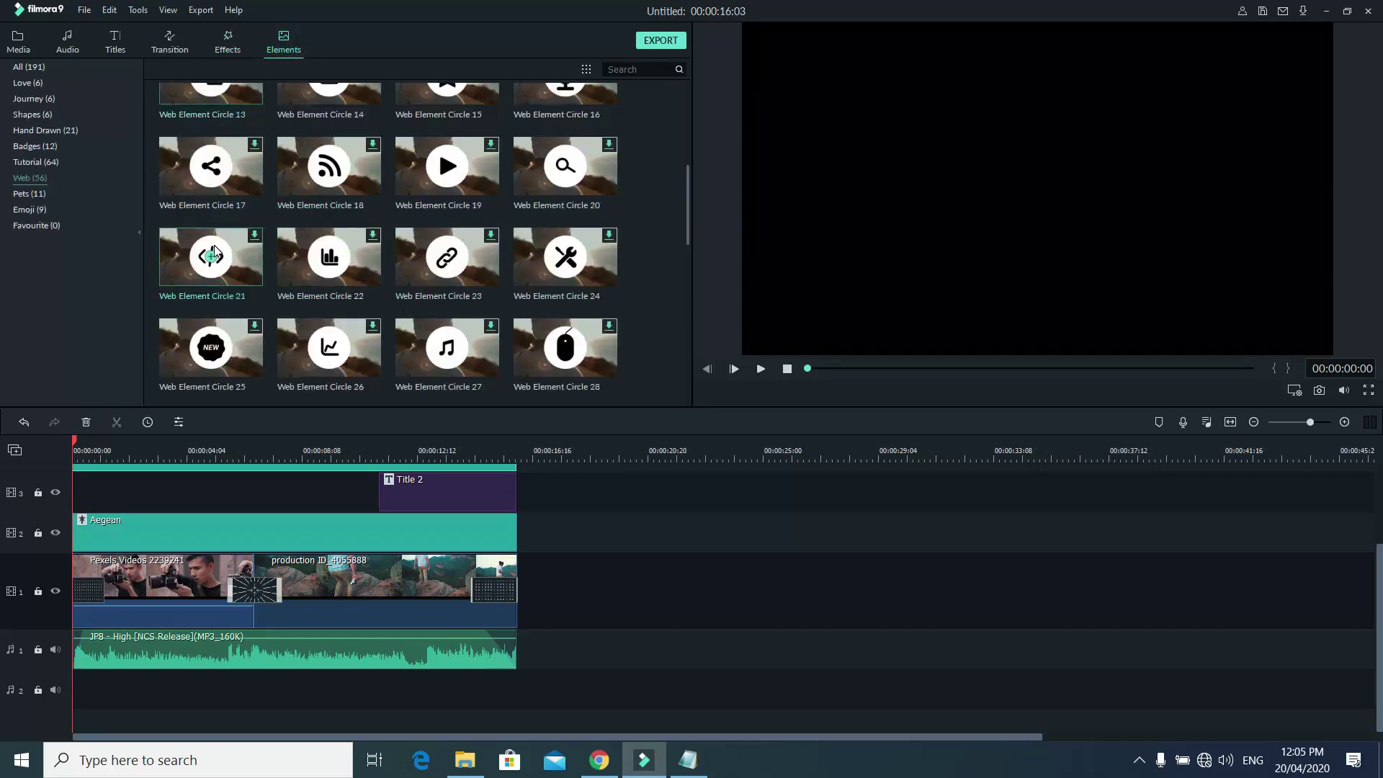
left_click(27, 84)
left_click(29, 99)
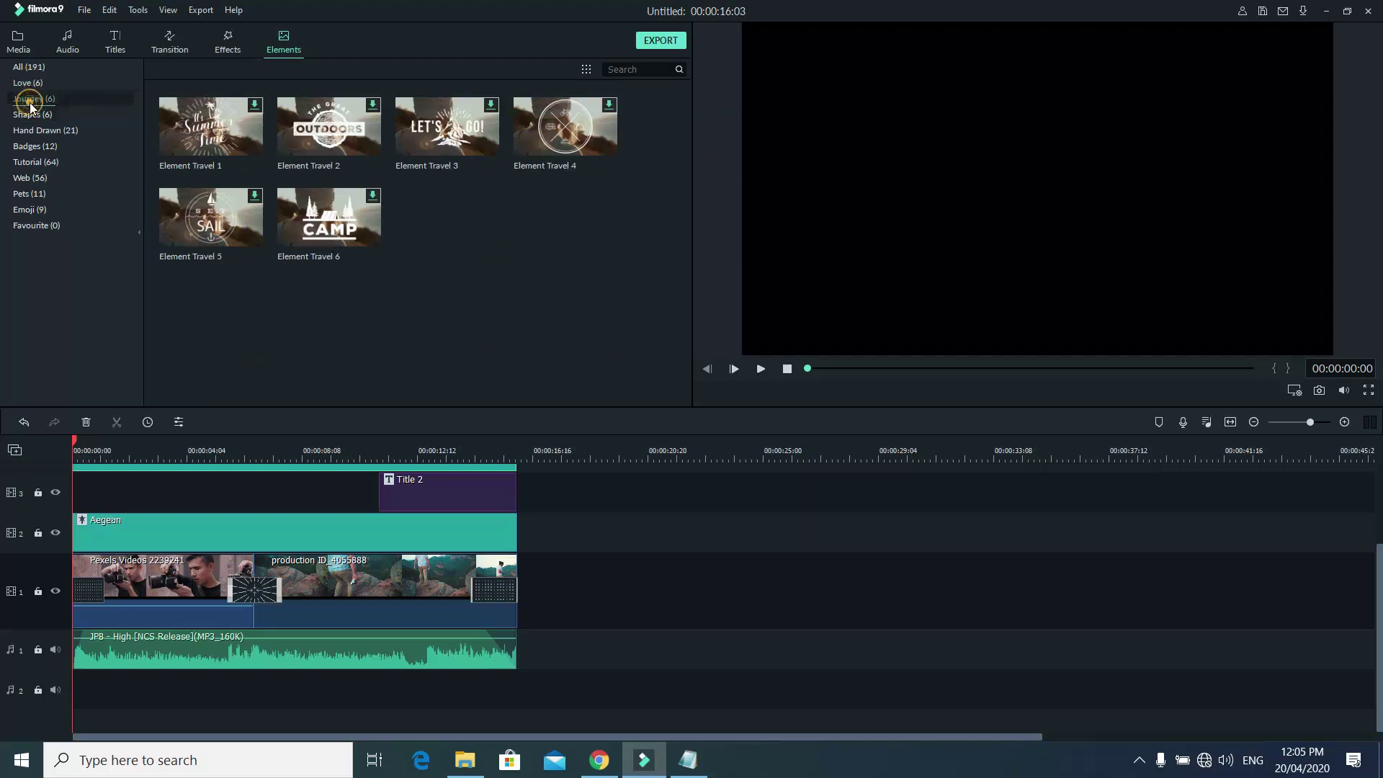
left_click(29, 116)
left_click(35, 132)
left_click(41, 147)
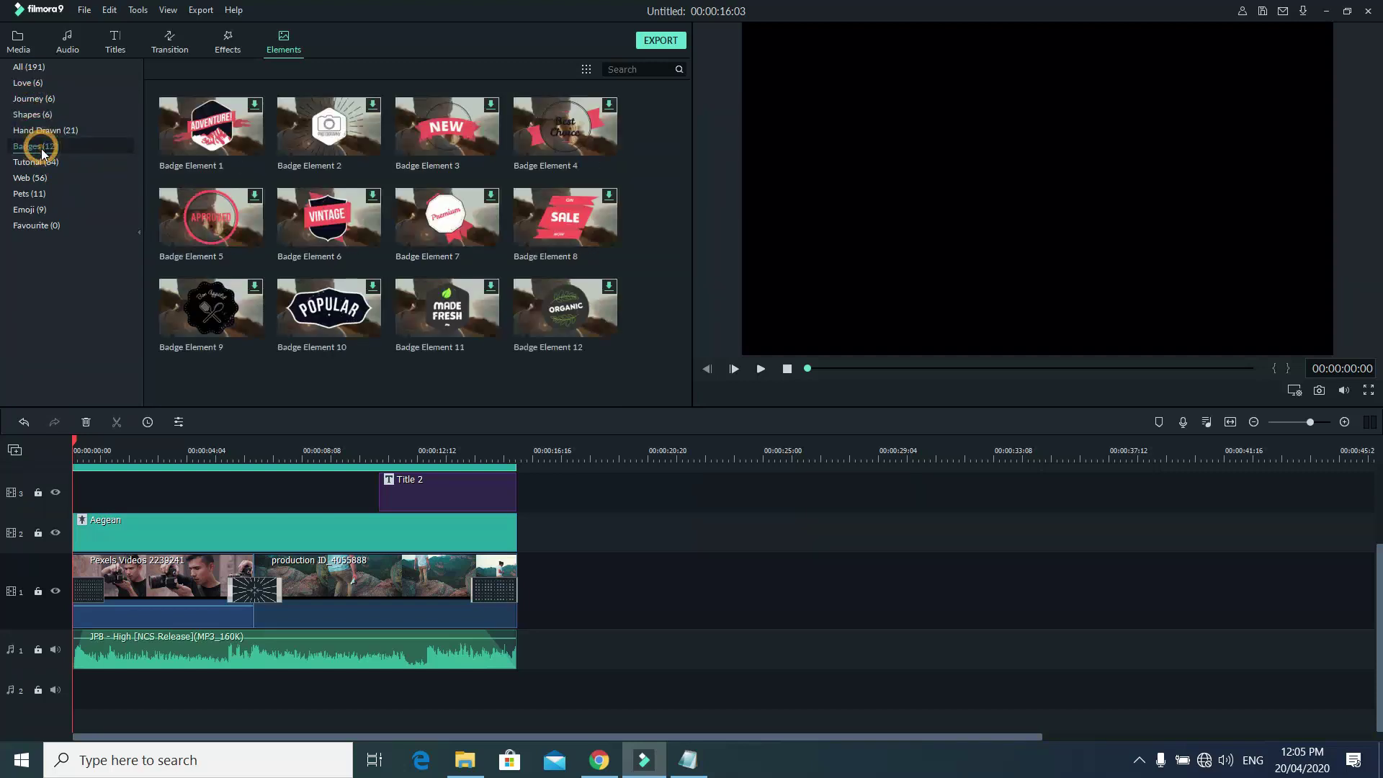
left_click(41, 161)
left_click(32, 178)
left_click(31, 193)
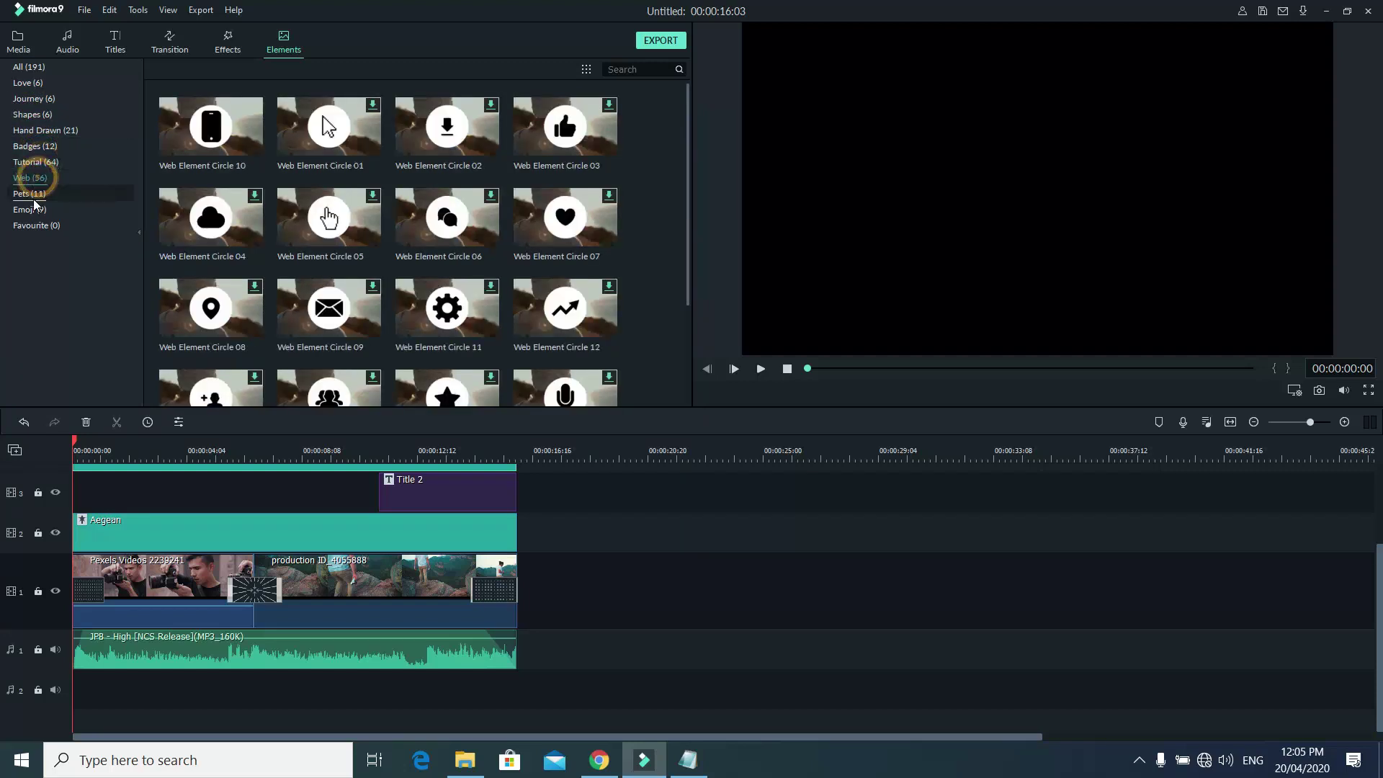
Add the Web Element Circle 10 element at the start of video track 3 and trim it to about 1.5 seconds.
left_click(33, 210)
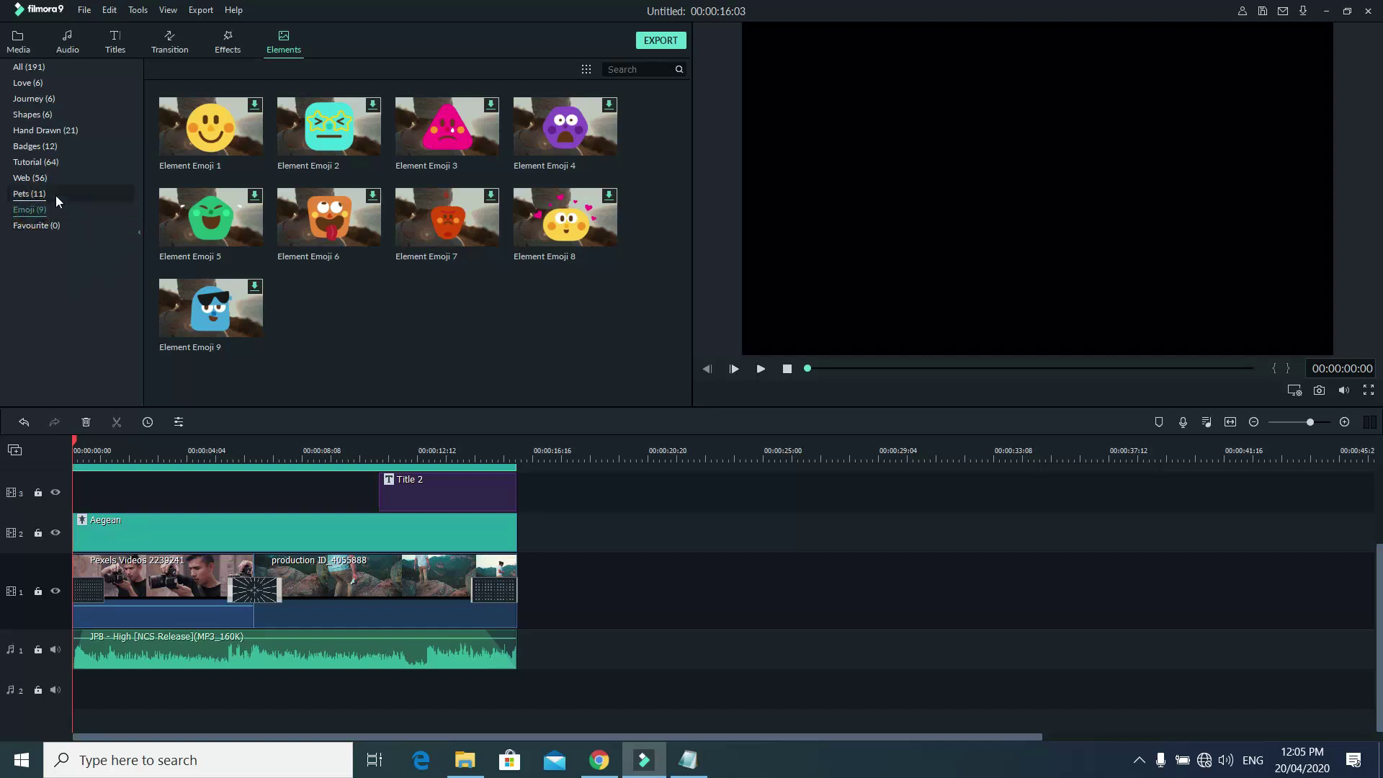
left_click(35, 177)
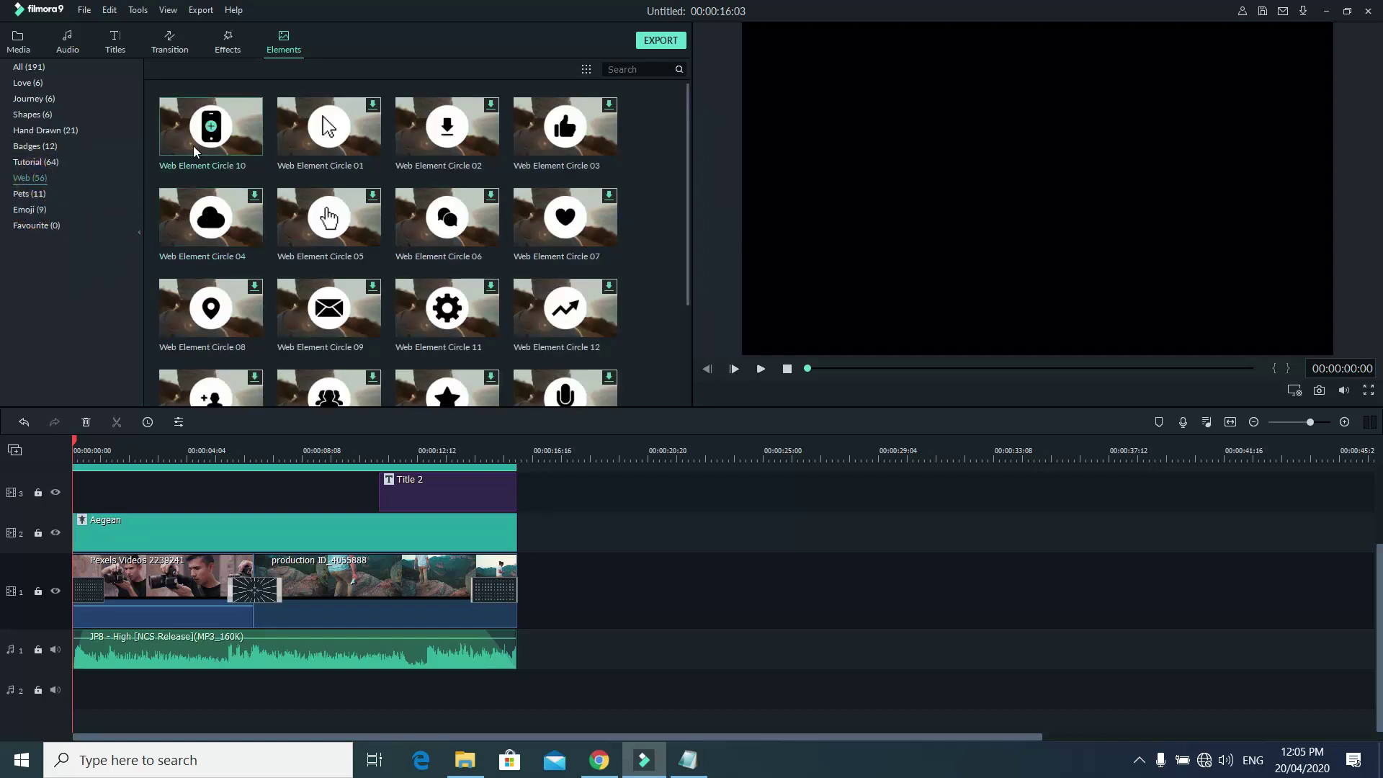
left_click_drag(218, 148, 65, 491)
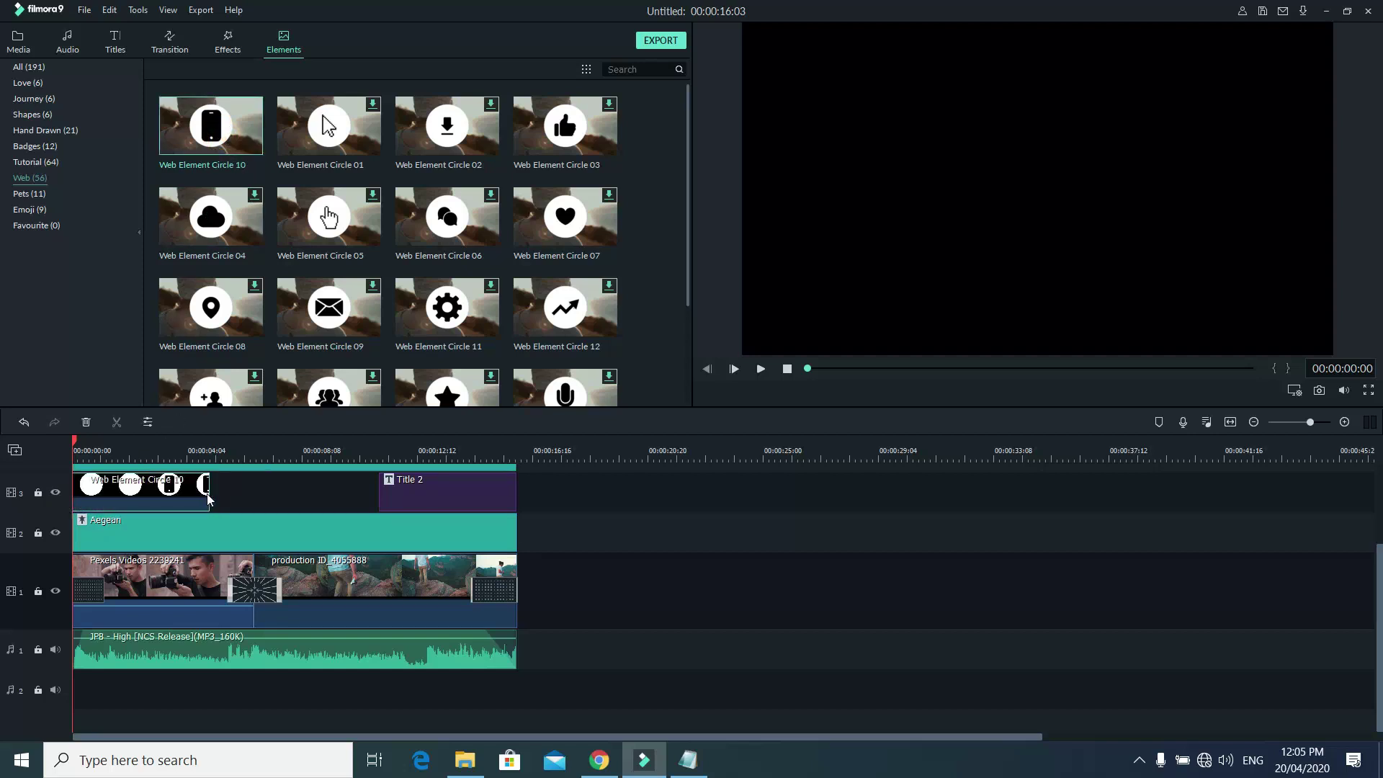
left_click_drag(209, 497, 114, 492)
scroll(84, 465, "up", 3)
scroll(83, 465, "down", 1)
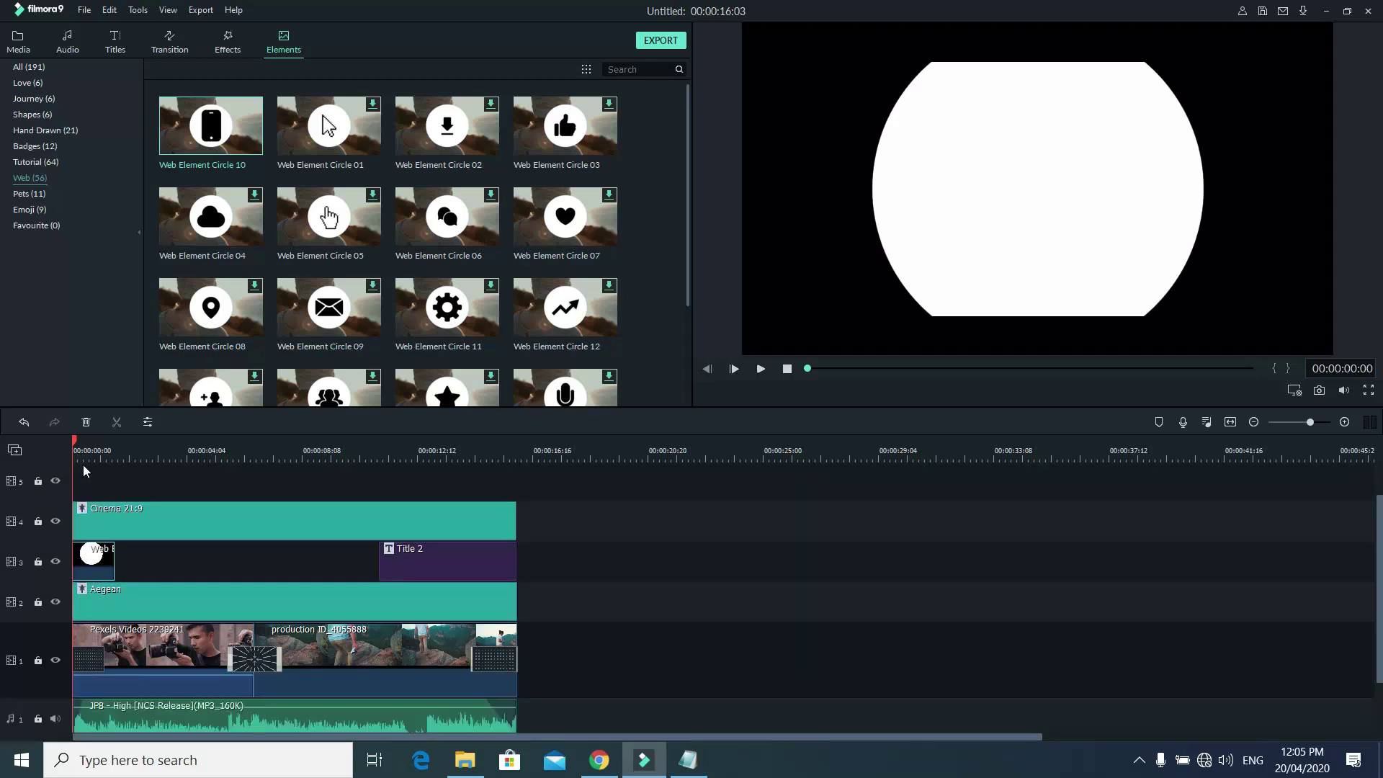
Shrink the phone circle element to a small icon and place it in the lower-left corner of the video frame.
mouse_move(79, 447)
left_mouse_down()
mouse_move(106, 452)
mouse_move(94, 450)
left_mouse_up()
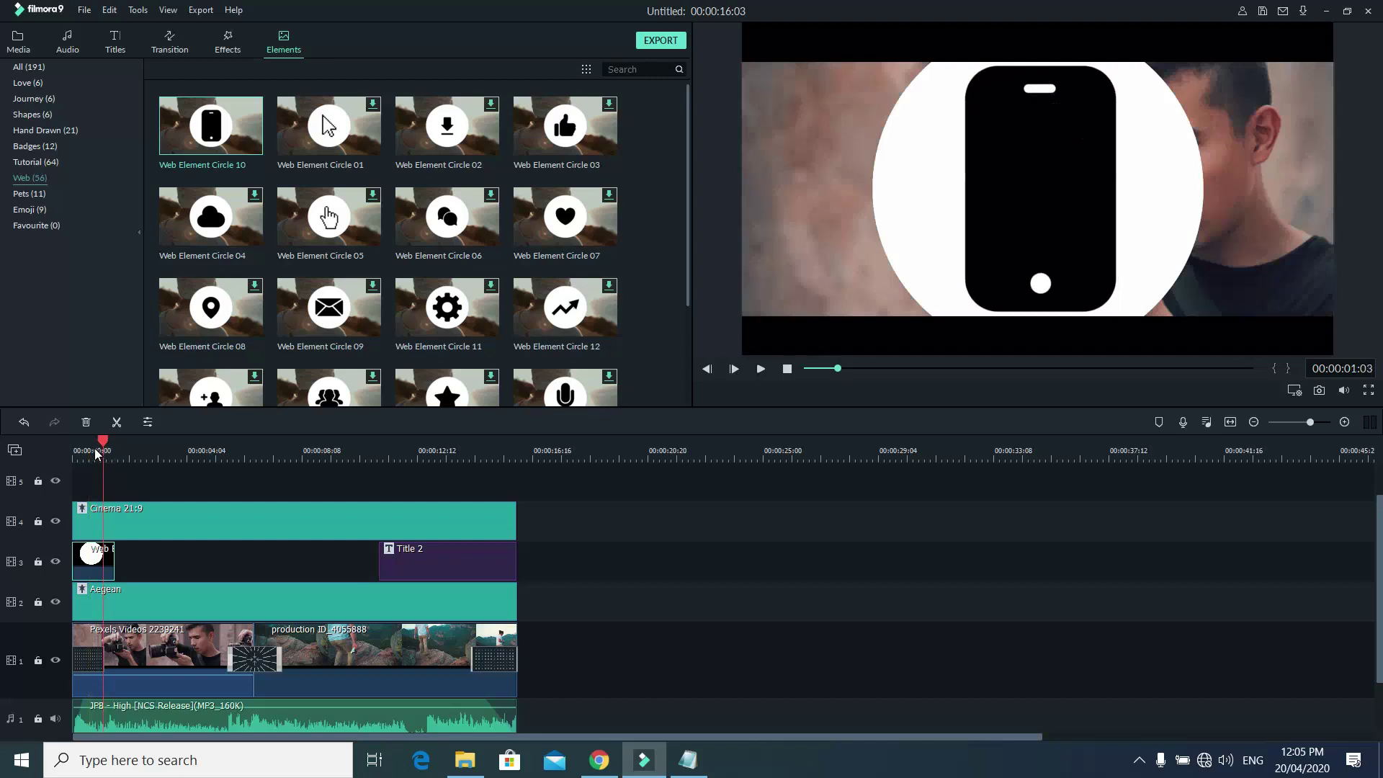
left_click(929, 214)
left_click(928, 214)
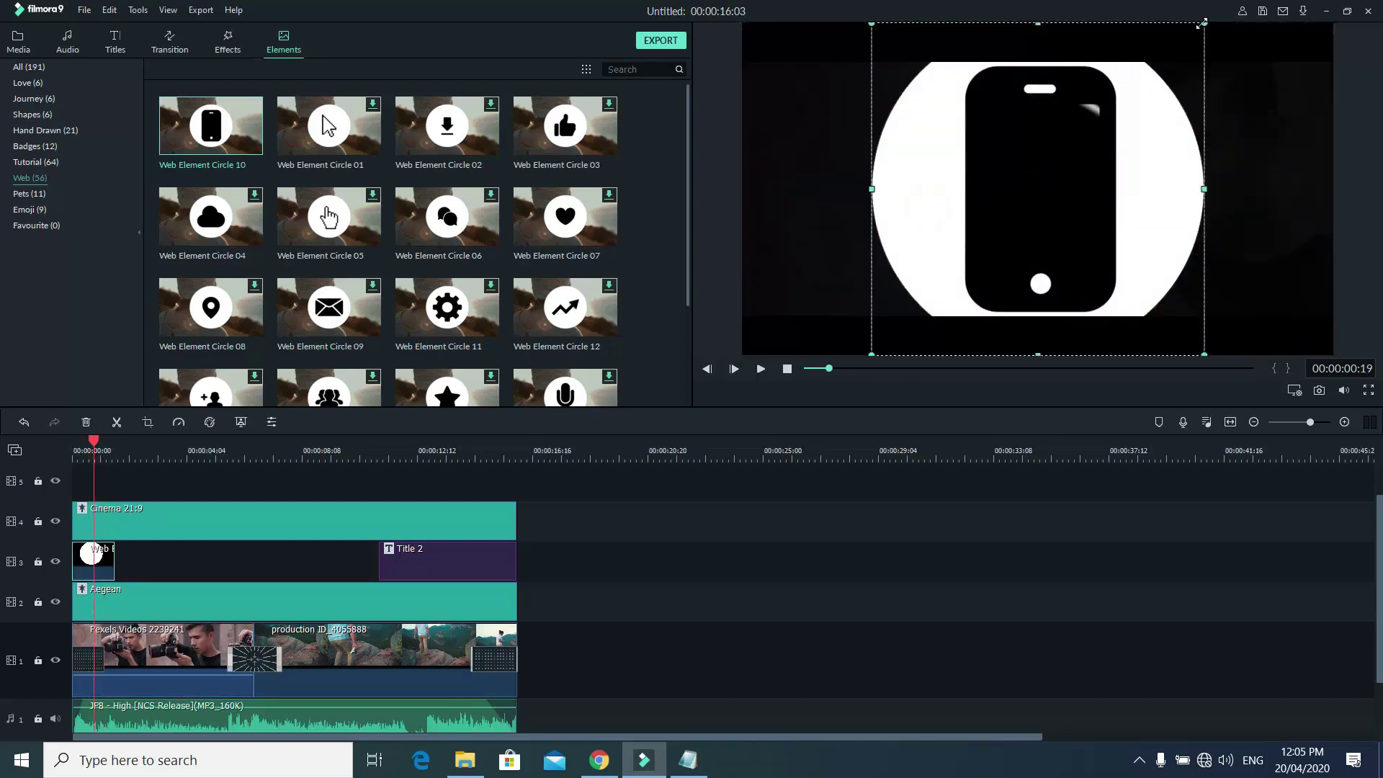
left_click_drag(1208, 24, 779, 279)
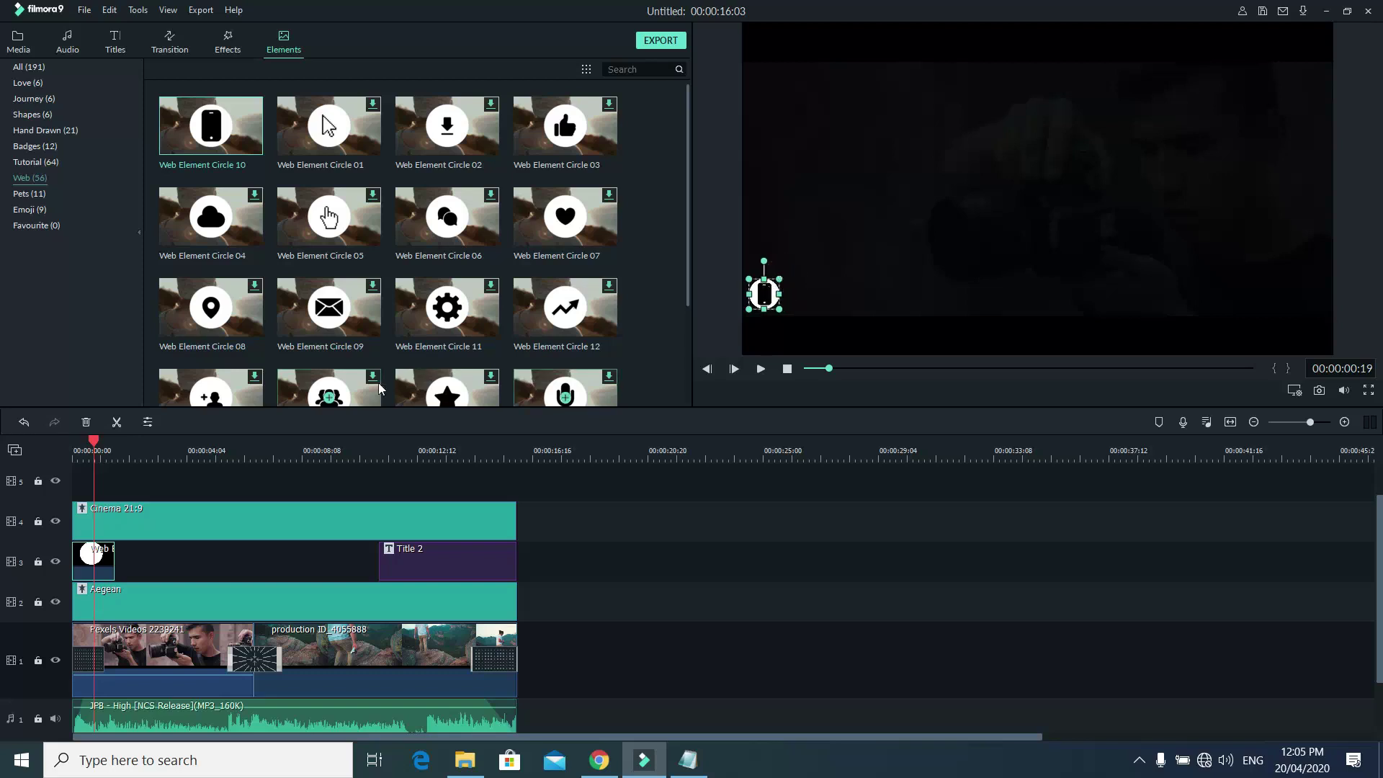
Play the whole video from the beginning to review it with the phone element, and return the playhead to the start.
left_click_drag(100, 439, 88, 449)
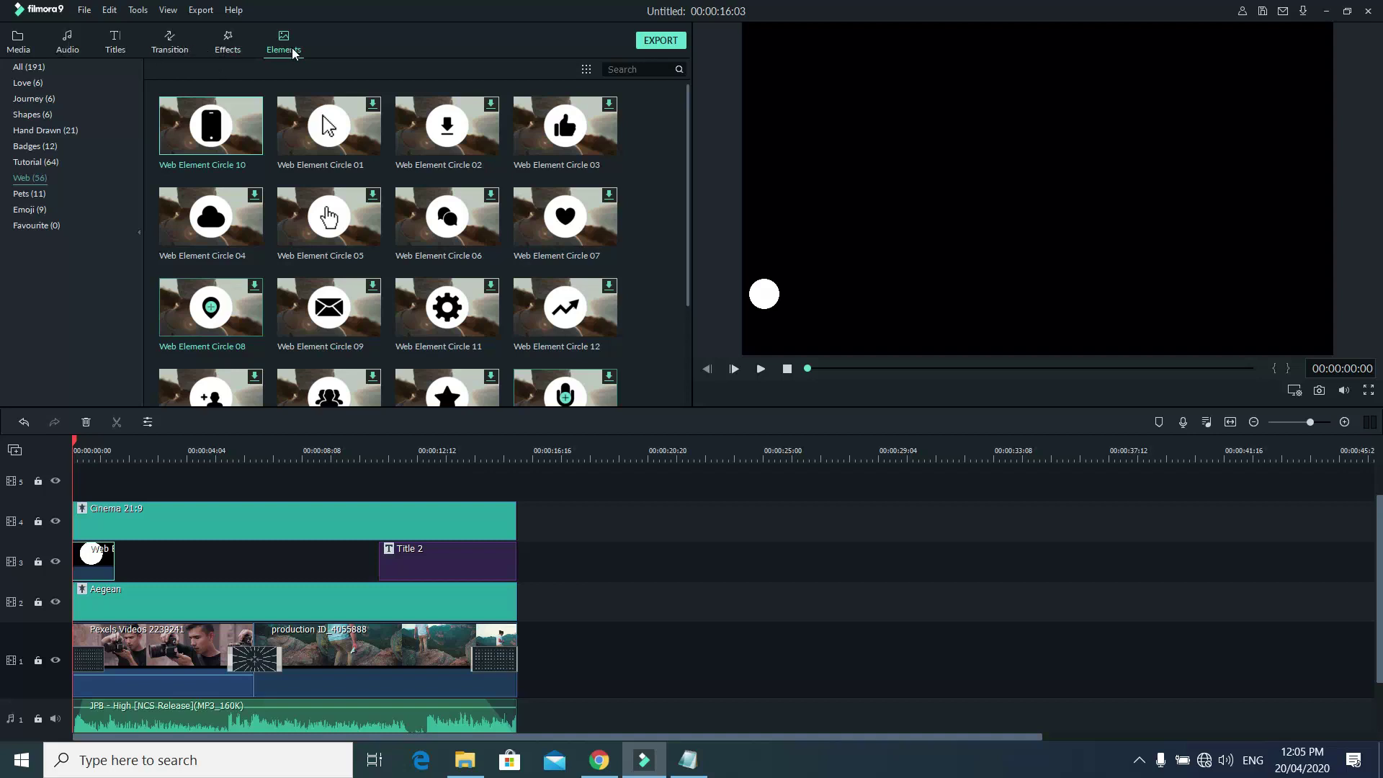
key("space")
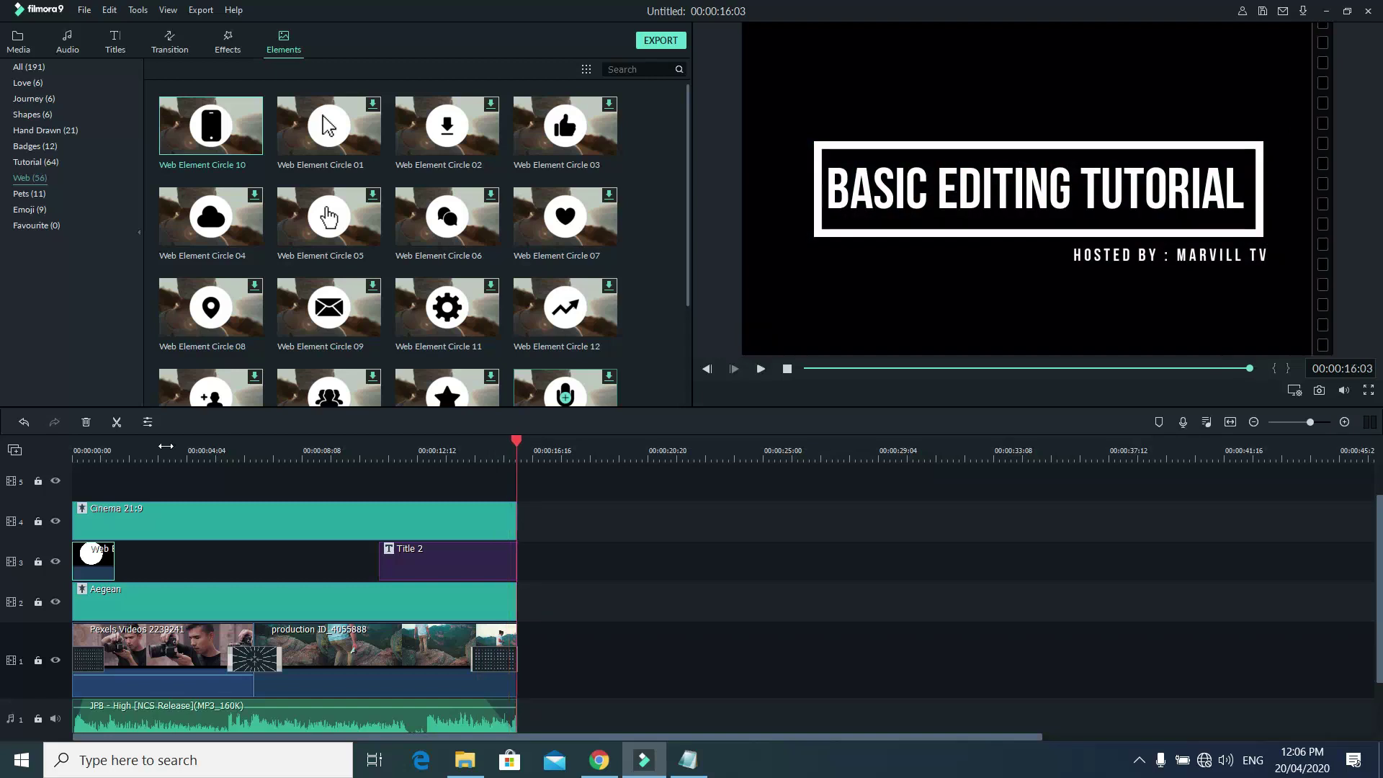
scroll(509, 462, "down", 1)
scroll(510, 468, "up", 1)
left_click_drag(517, 441, 73, 444)
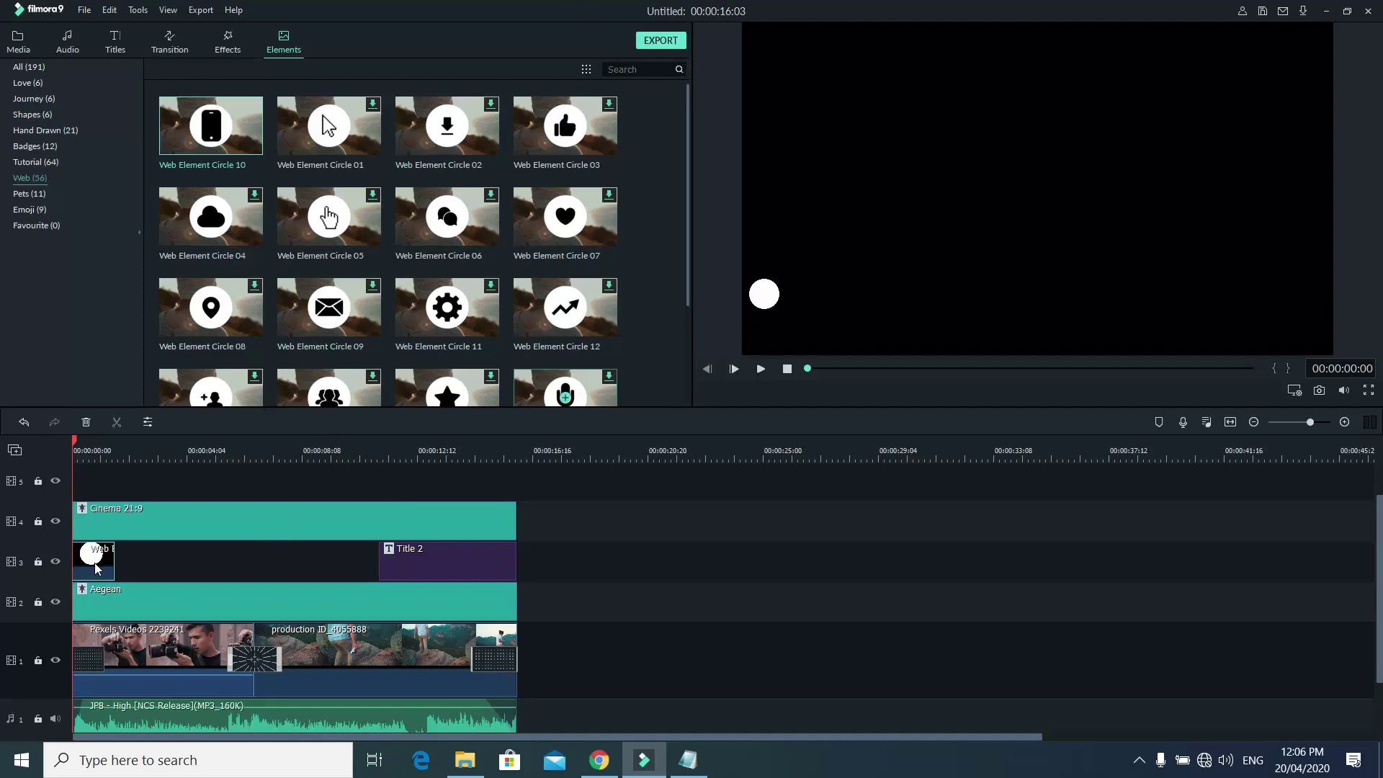
scroll(97, 569, "down", 2)
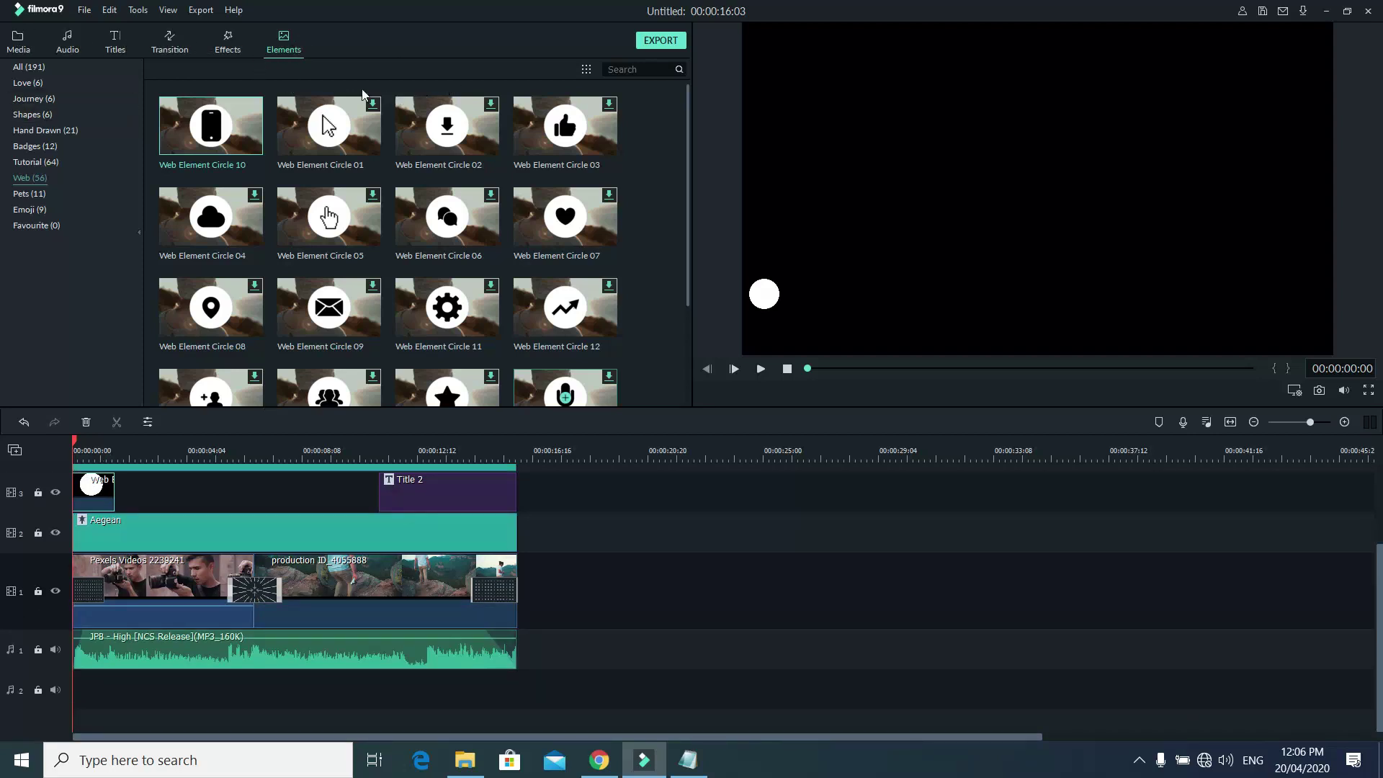
scroll(425, 460, "up", 2)
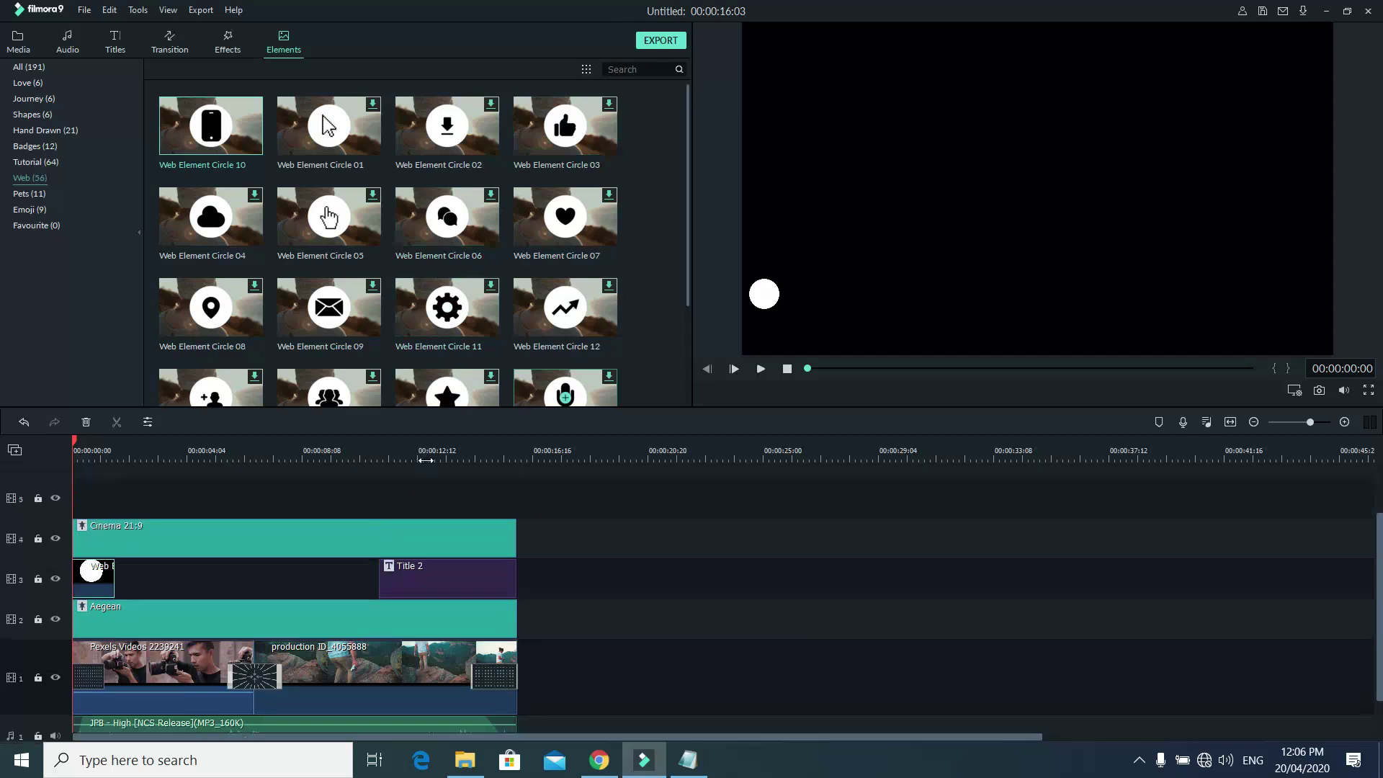
scroll(175, 546, "down", 1)
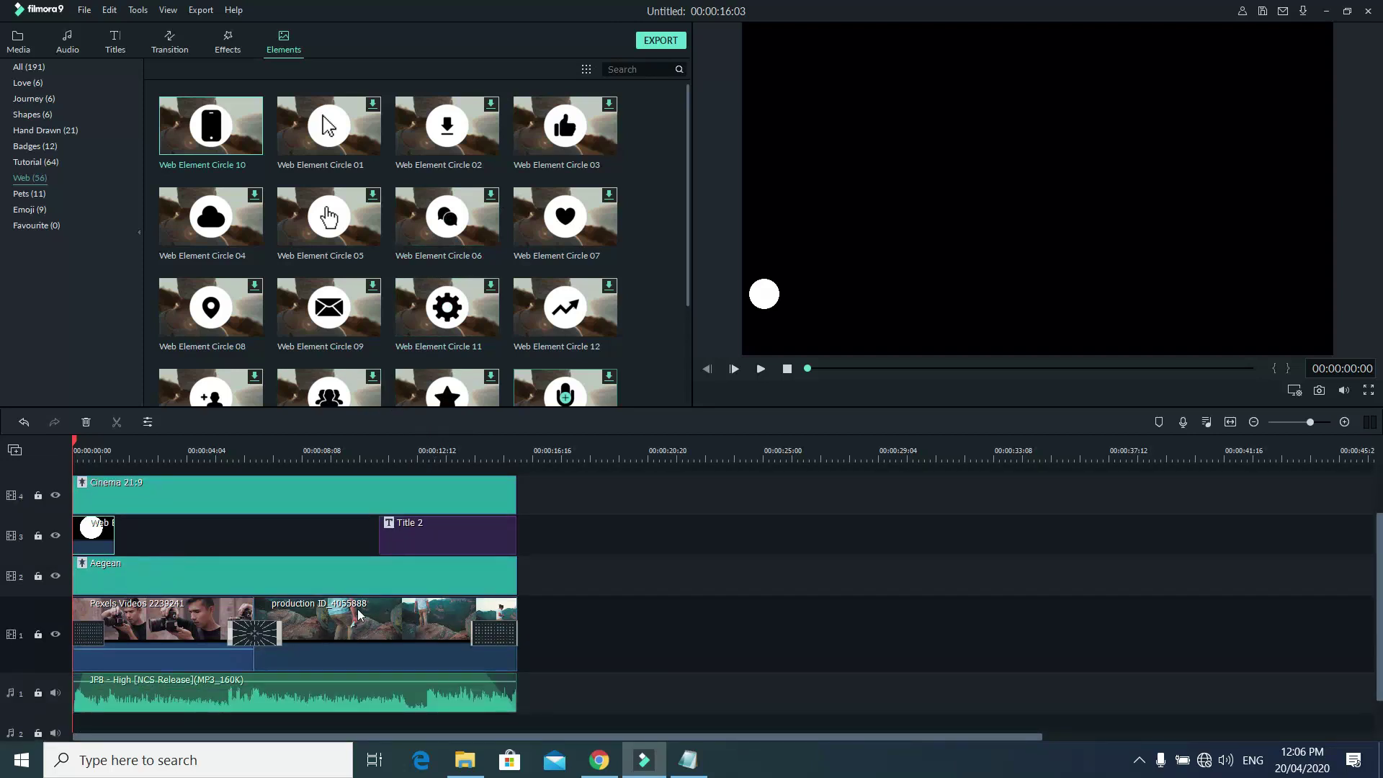
Start a local MP4 export of the video and name the file "basic editinh".
left_click(656, 42)
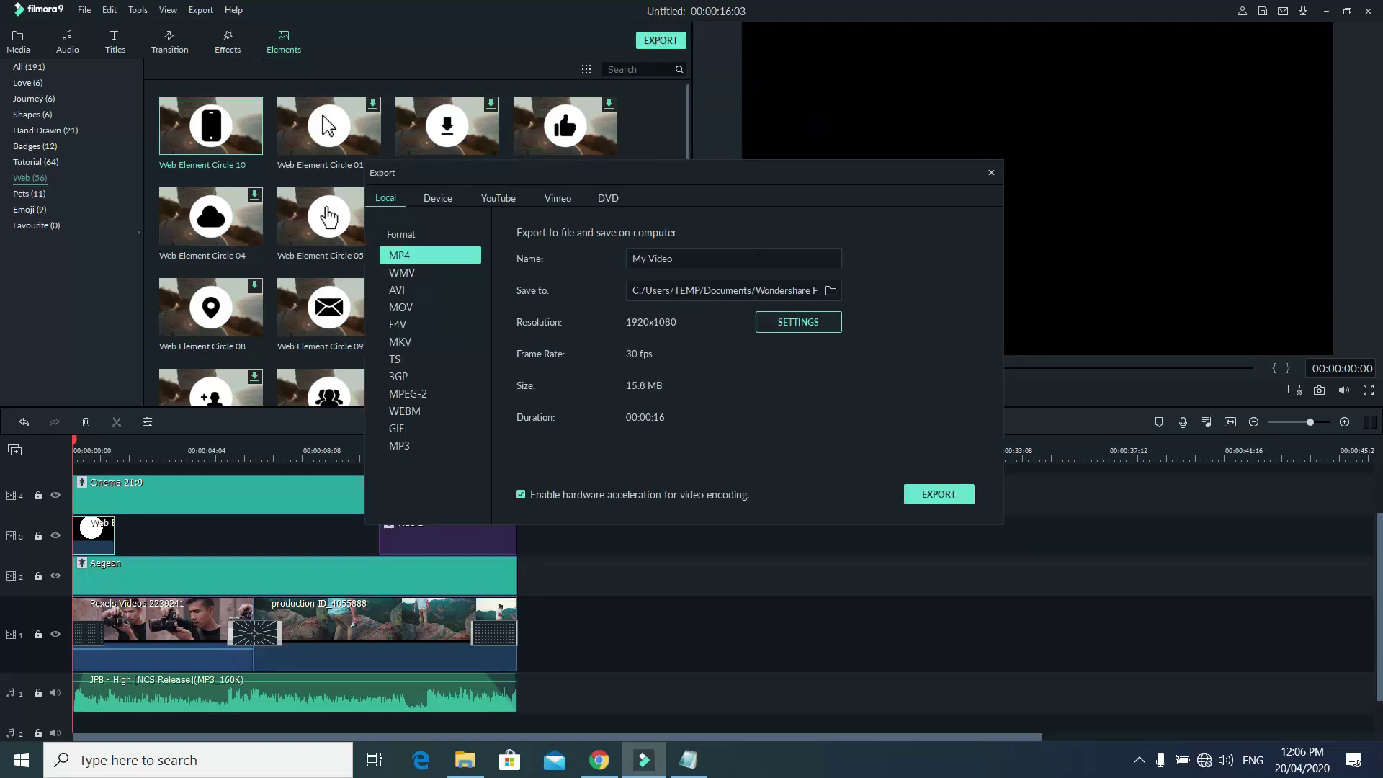
left_click(701, 259)
type("basic editinh")
Configure the export at 1920x1080 resolution and a 30 fps frame rate, and accept the settings.
left_click(792, 321)
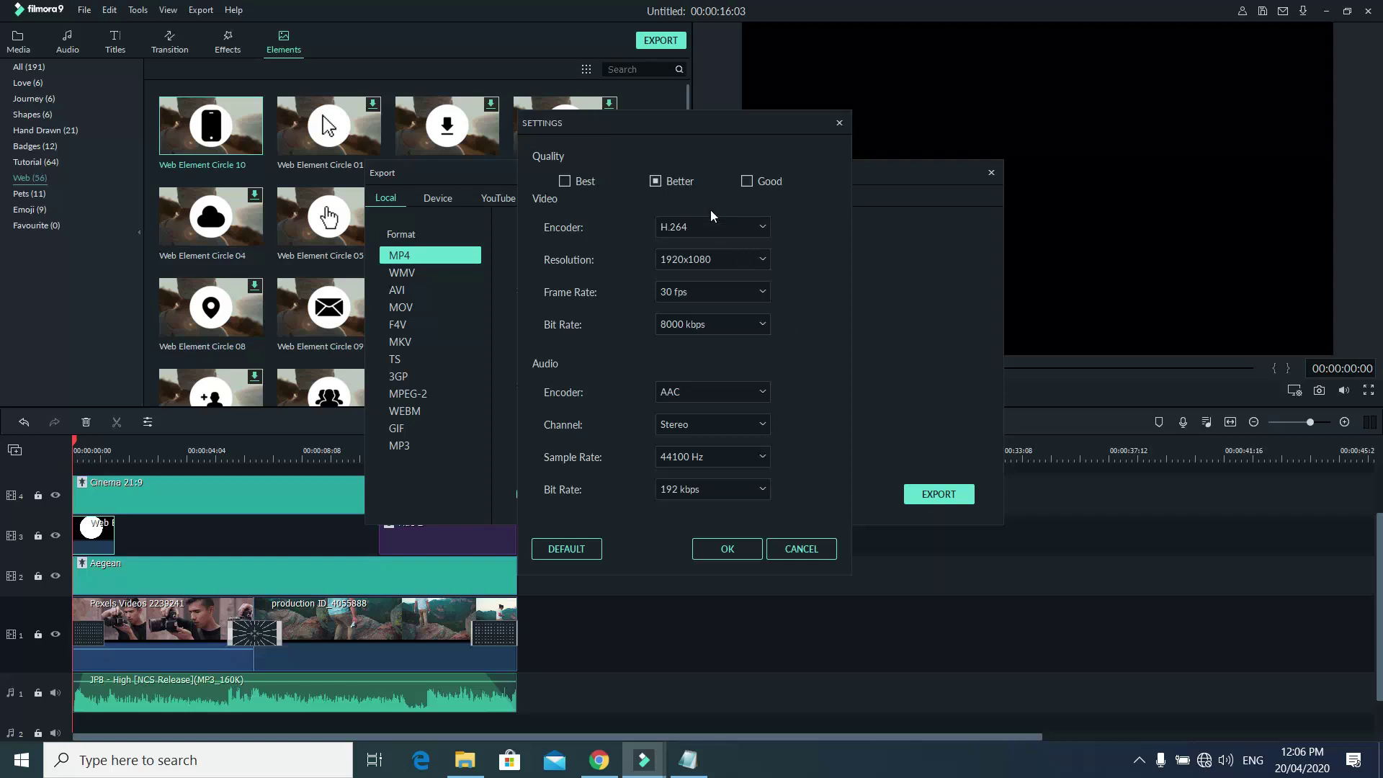
left_click(729, 260)
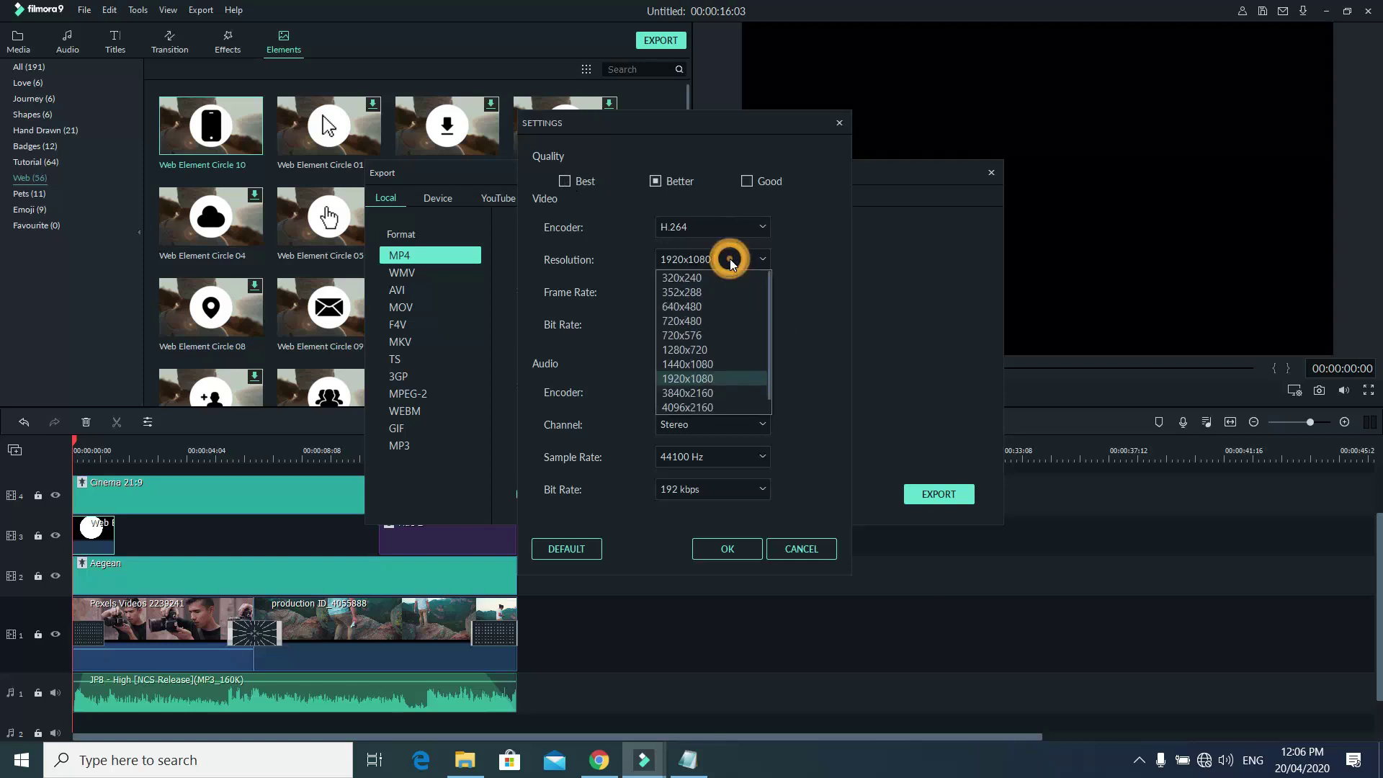
left_click(694, 378)
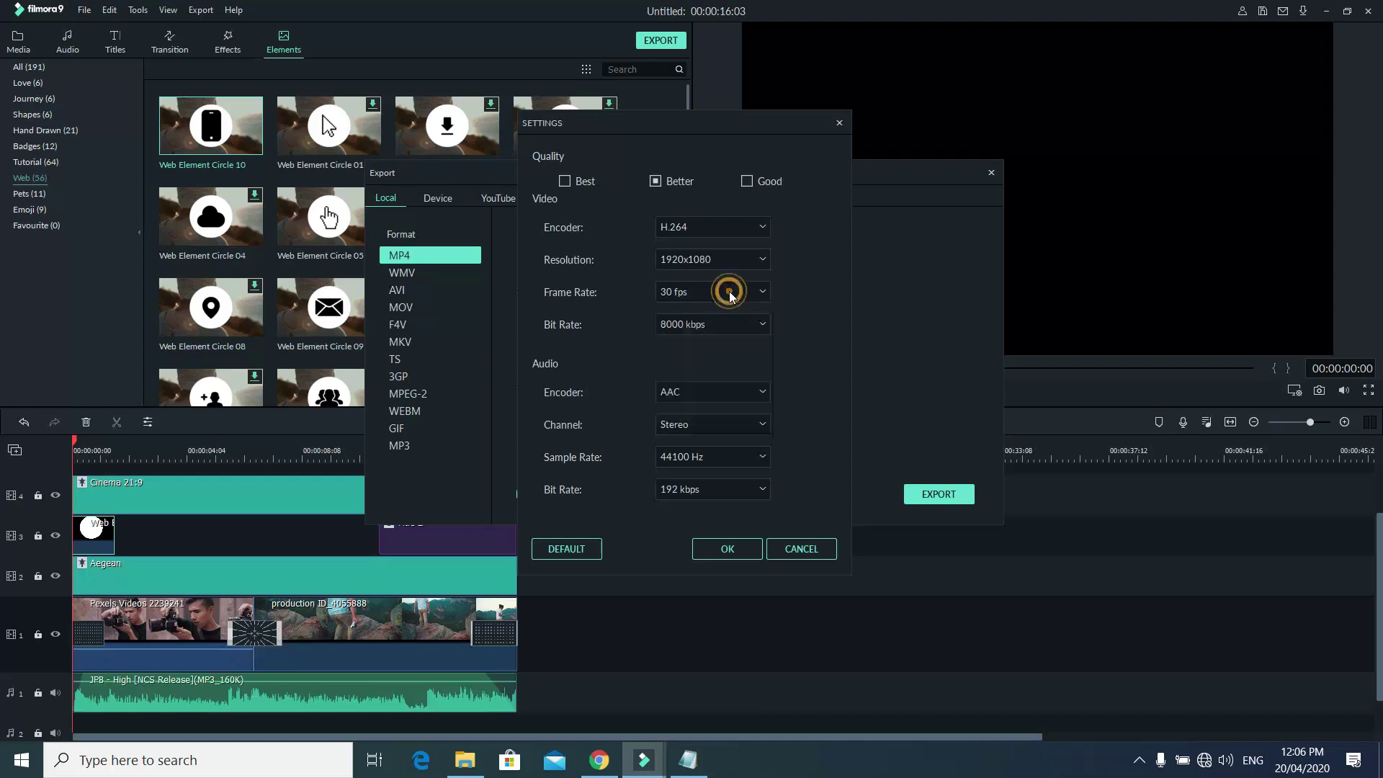
left_click(730, 291)
left_click(688, 382)
left_click(724, 549)
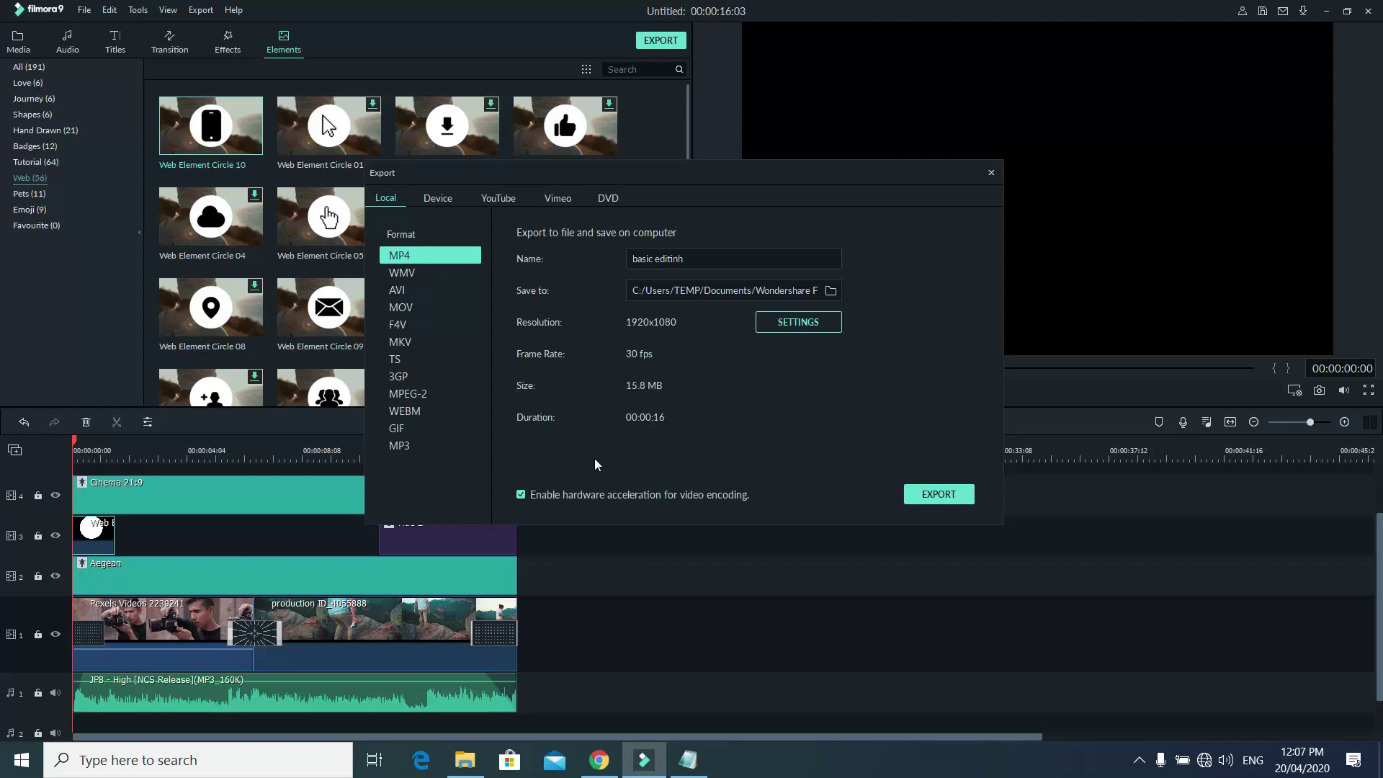
Export the video to the computer and close the export windows once rendering is complete.
left_click_drag(799, 170, 609, 63)
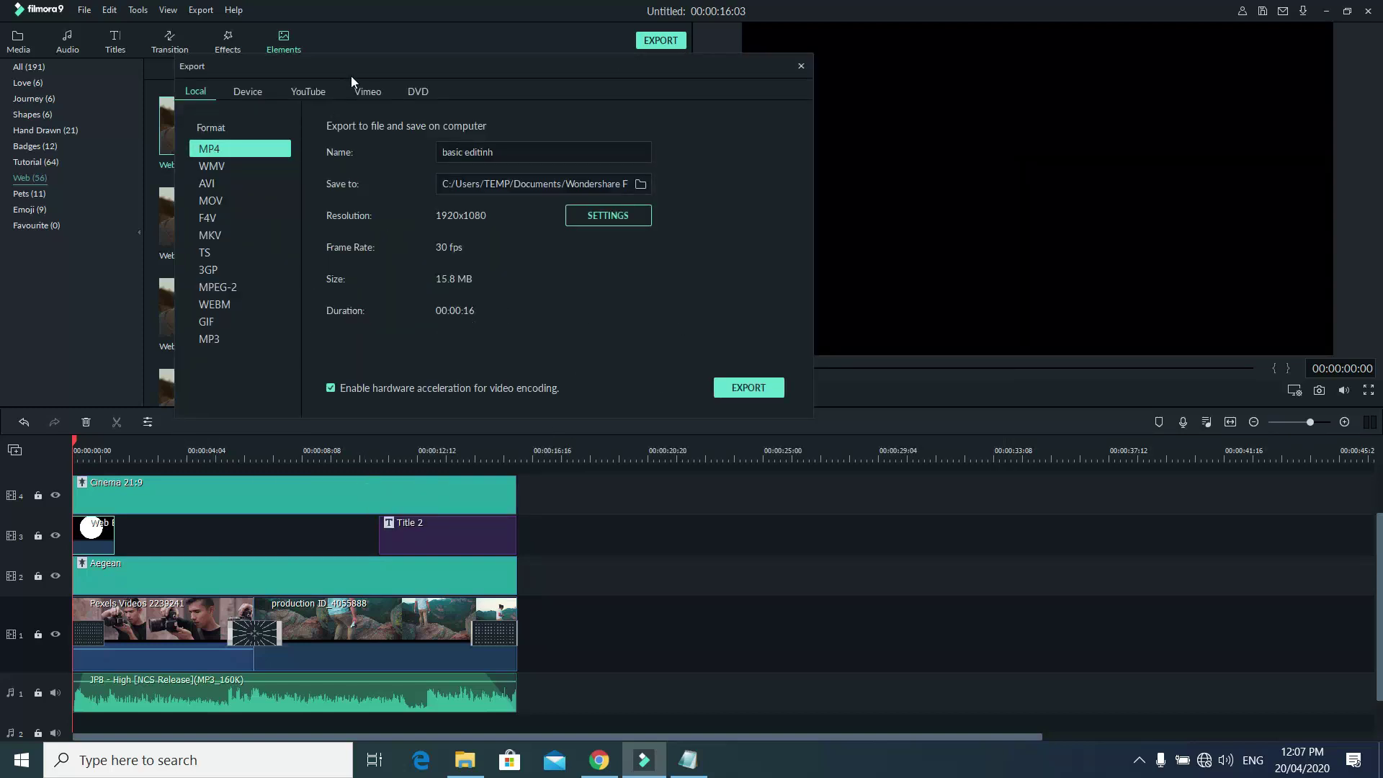
left_click_drag(459, 64, 676, 55)
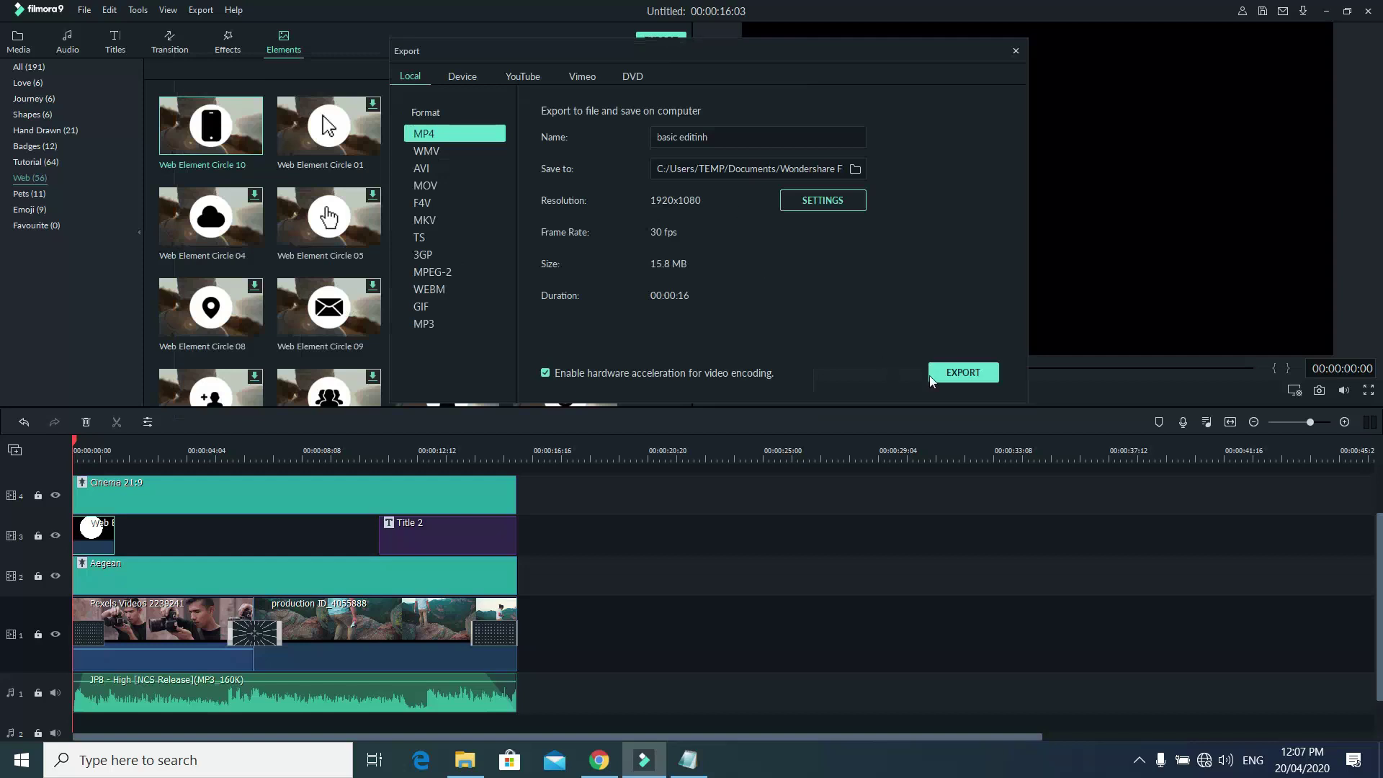
left_click(961, 373)
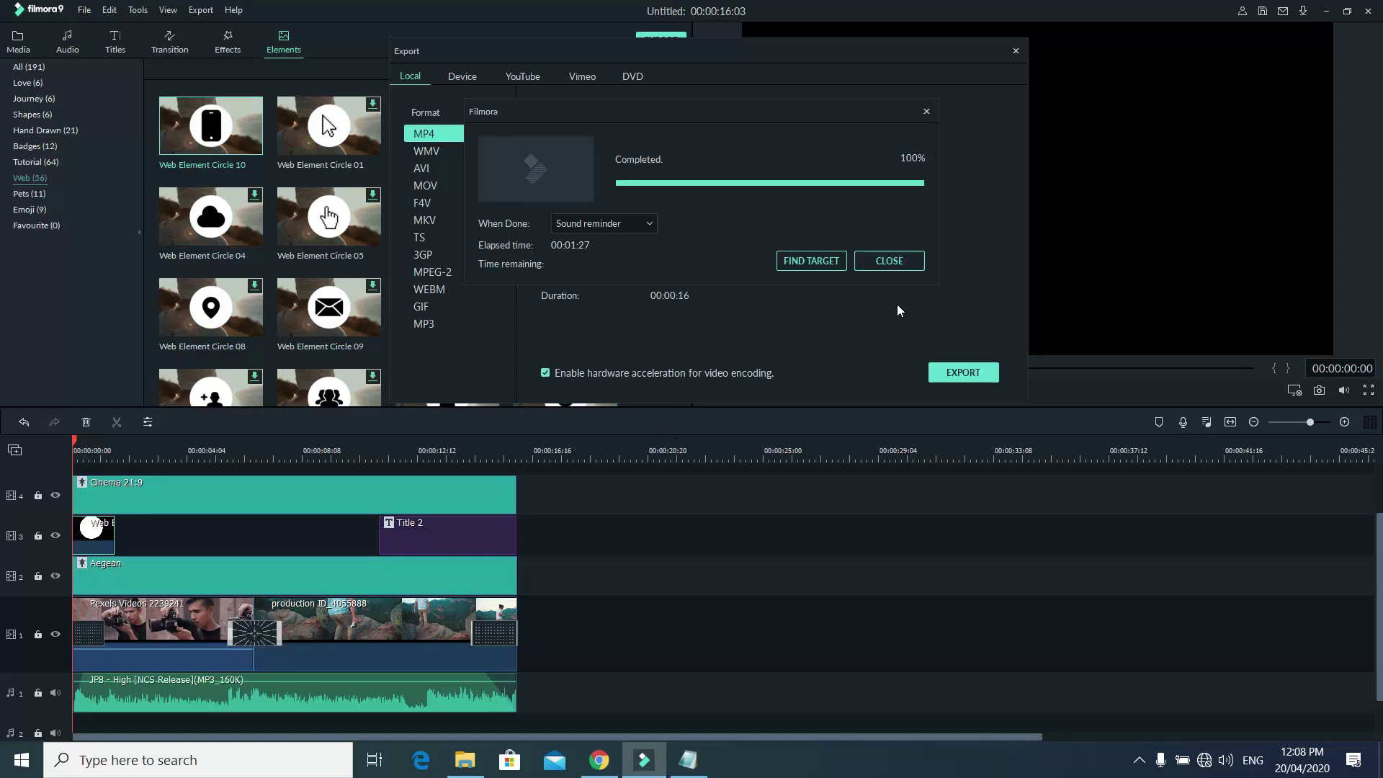
left_click(904, 262)
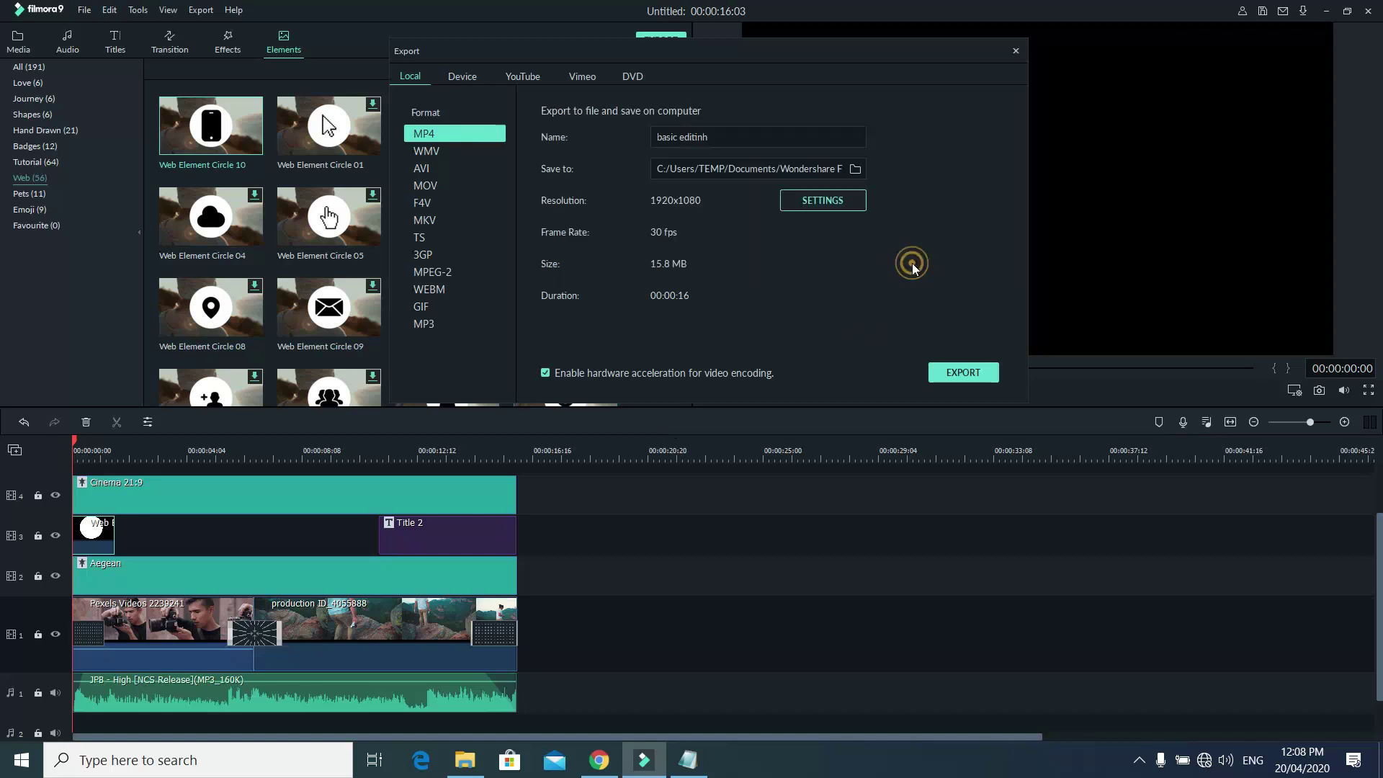
left_click(1016, 51)
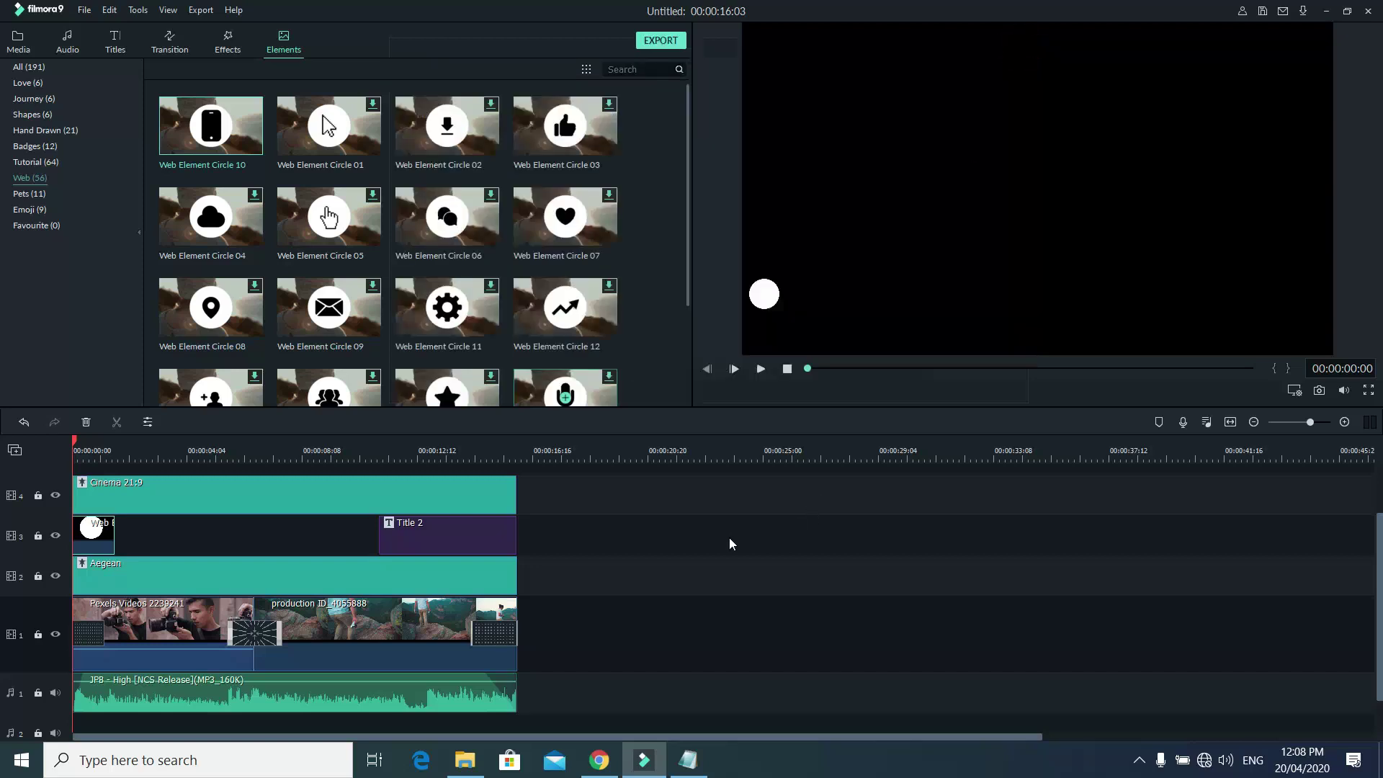